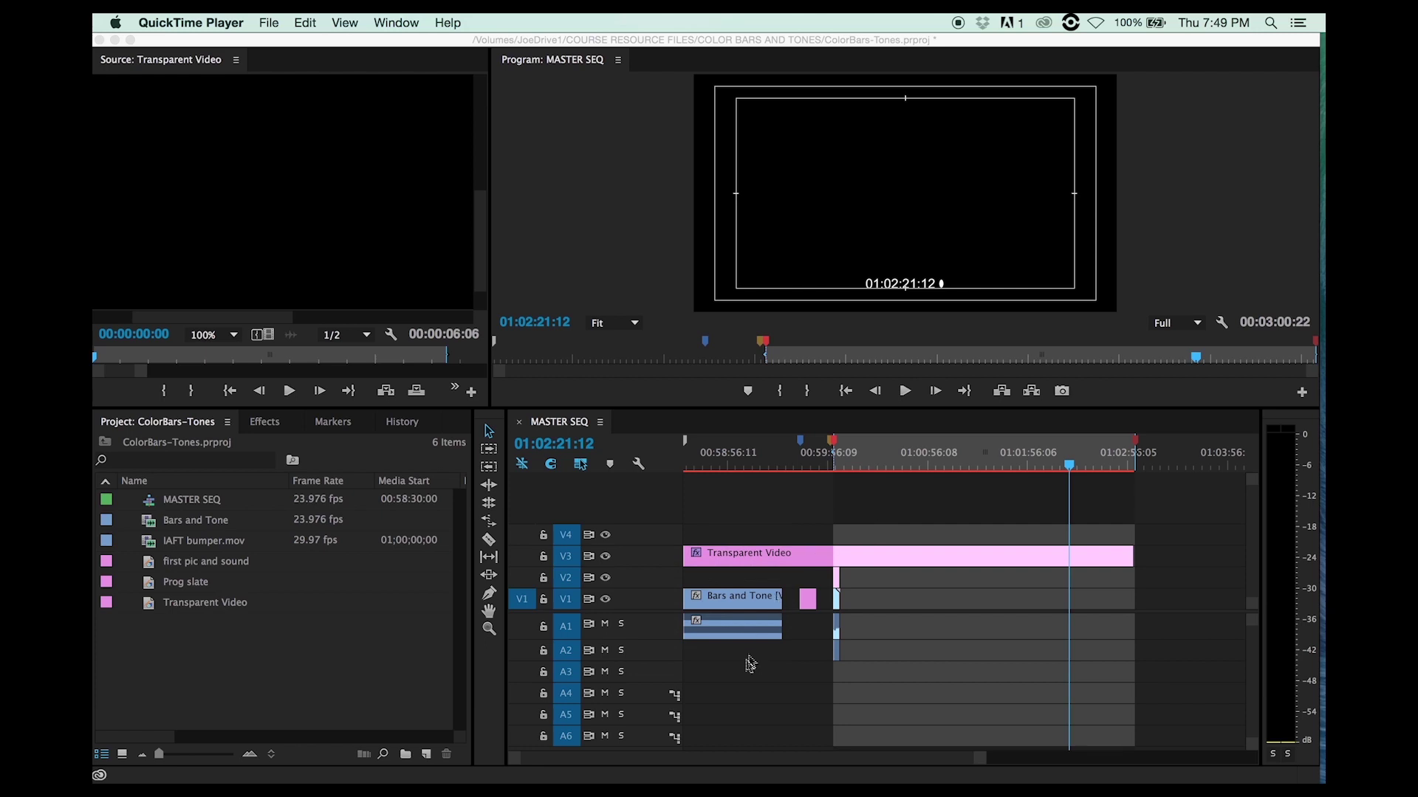
# - Close the MASTER SEQ timeline panel
pyautogui.click(735, 702)
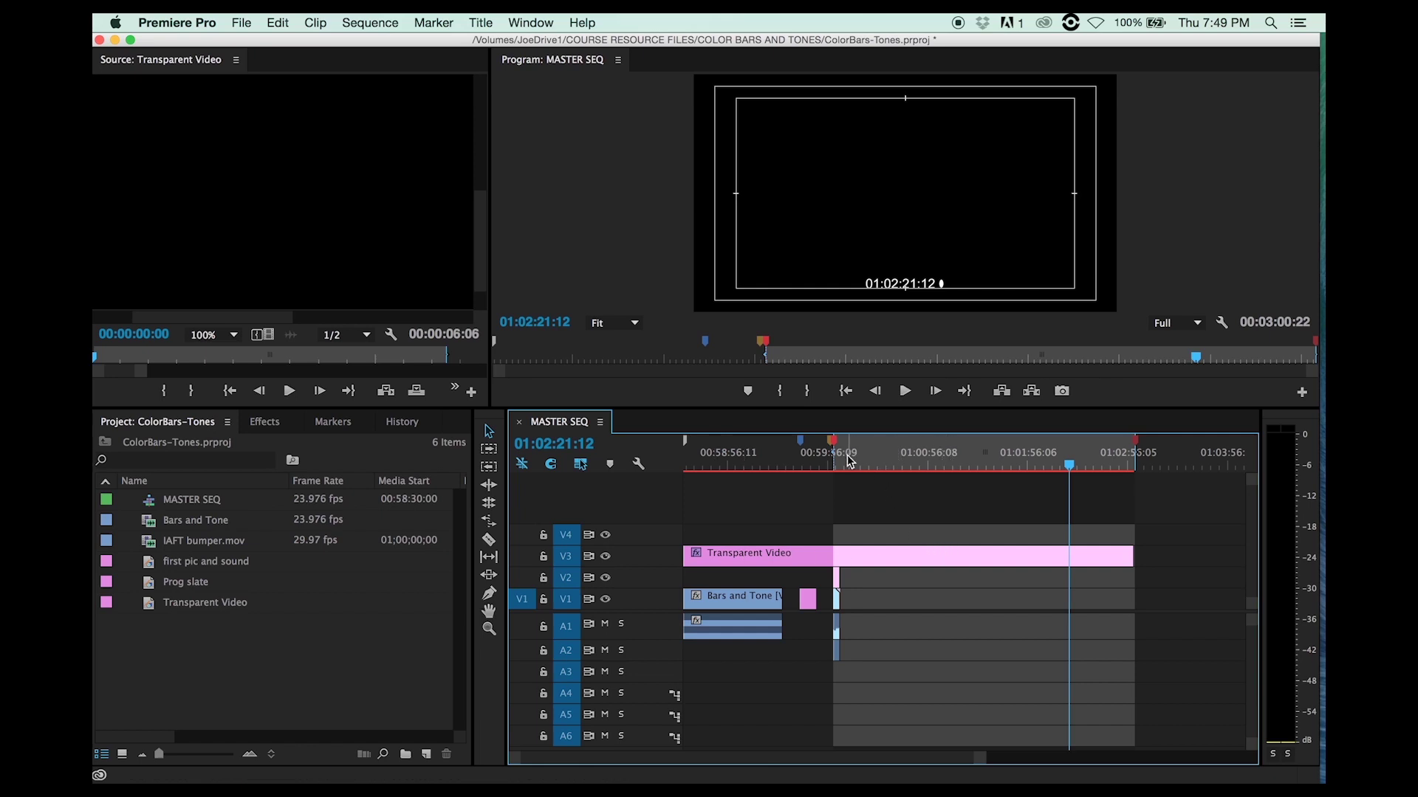
pyautogui.moveTo(849, 446); pyautogui.dragTo(819, 491)
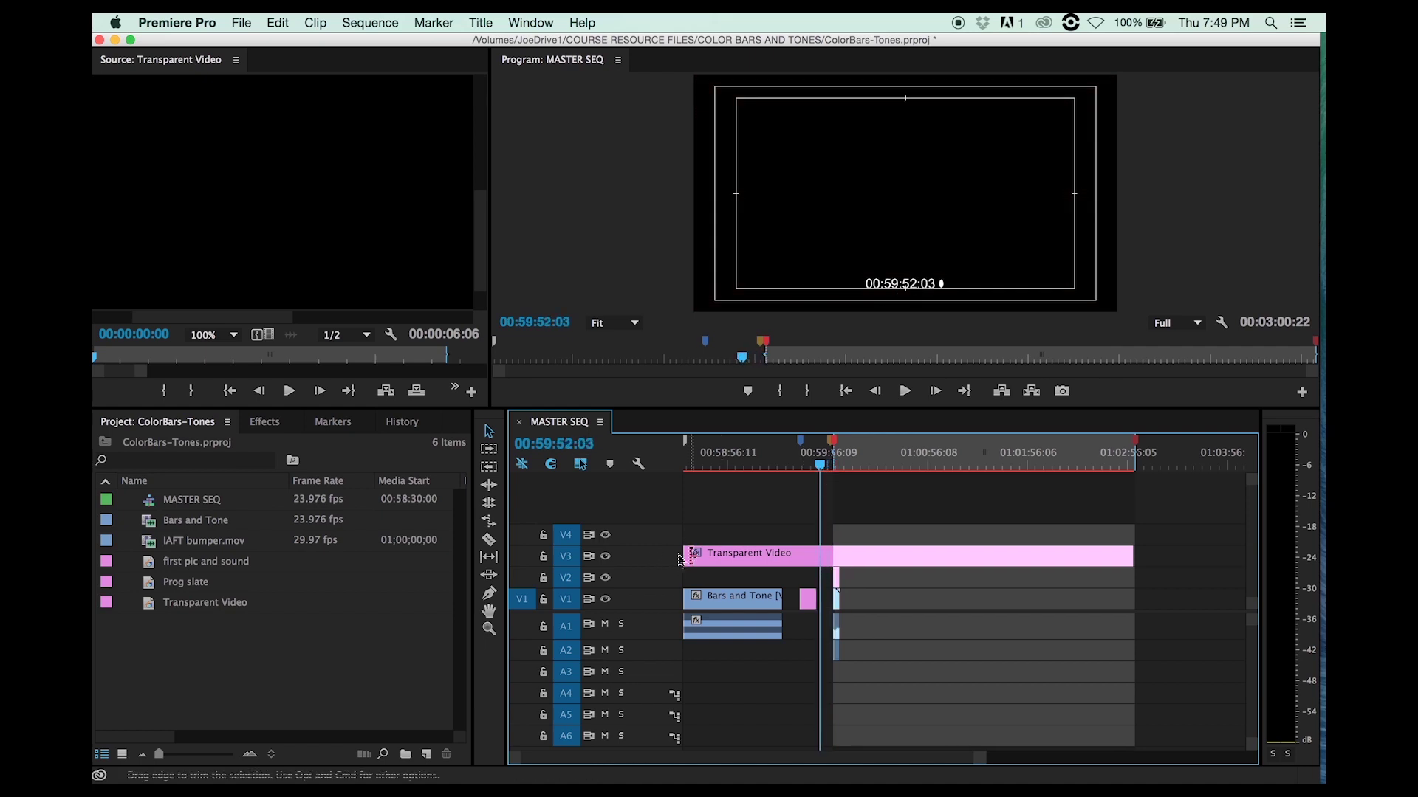
pyautogui.click(334, 681)
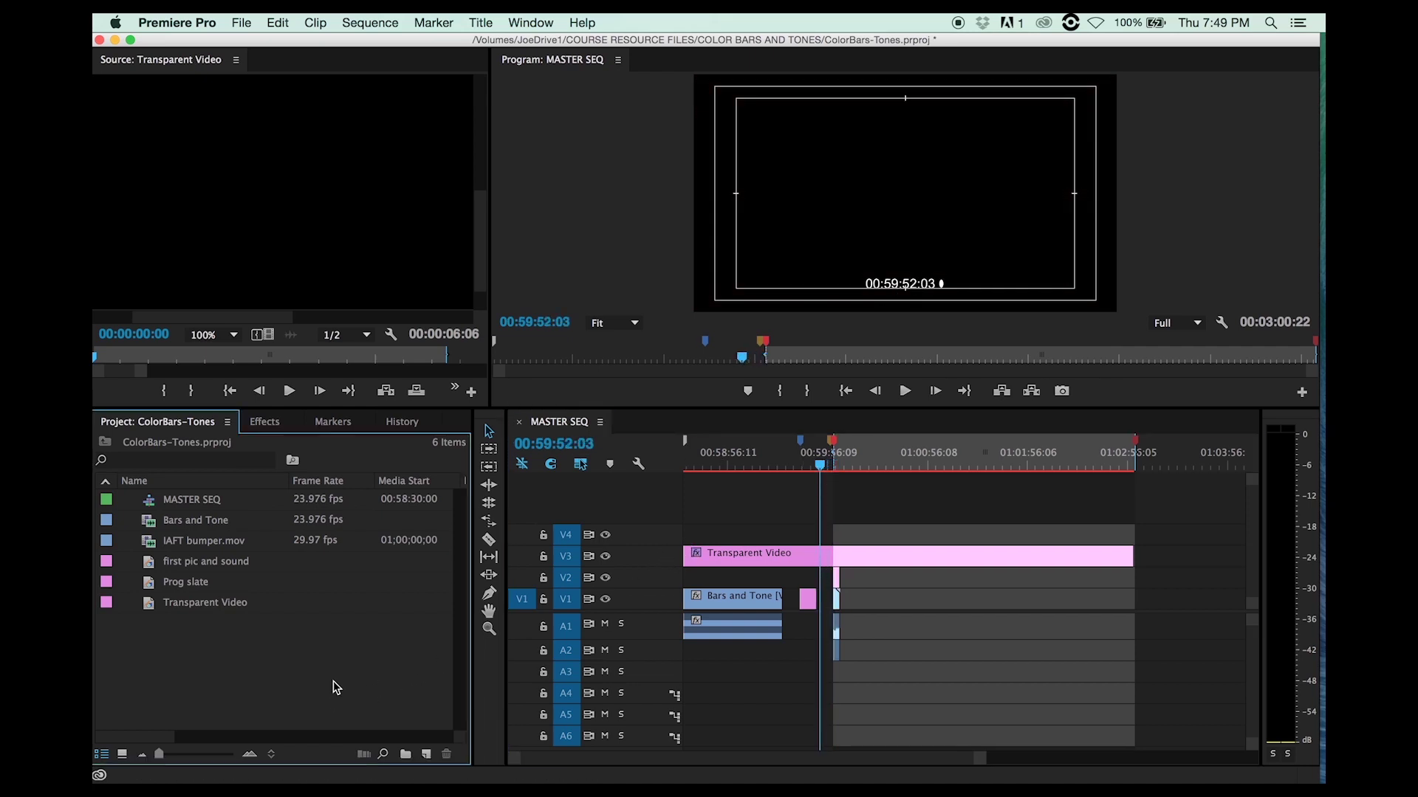
pyautogui.click(601, 423)
pyautogui.click(607, 434)
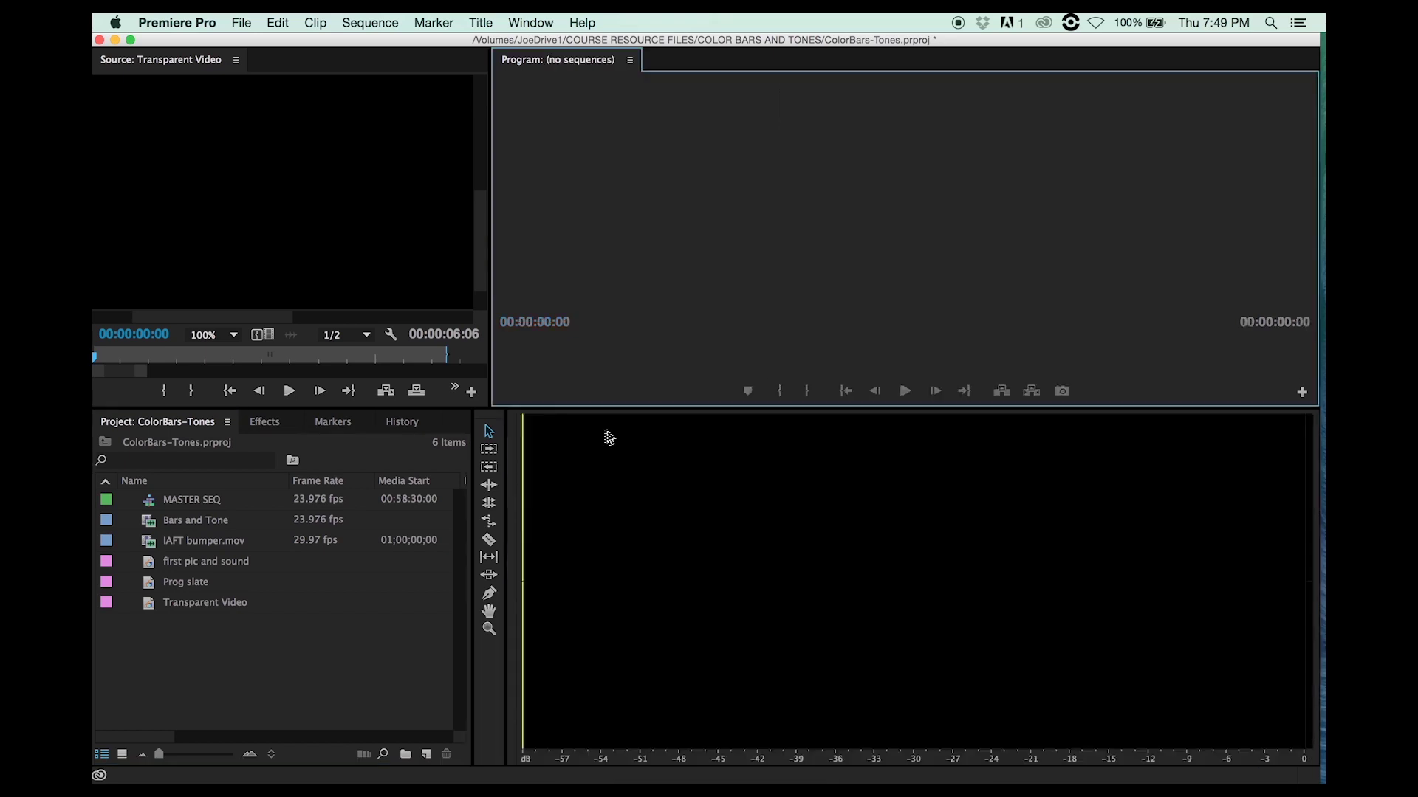
# - Create a new 1920×1080, 23.976 fps, square-pixel, 48000 Hz Bars and Tone clip
pyautogui.click(291, 666)
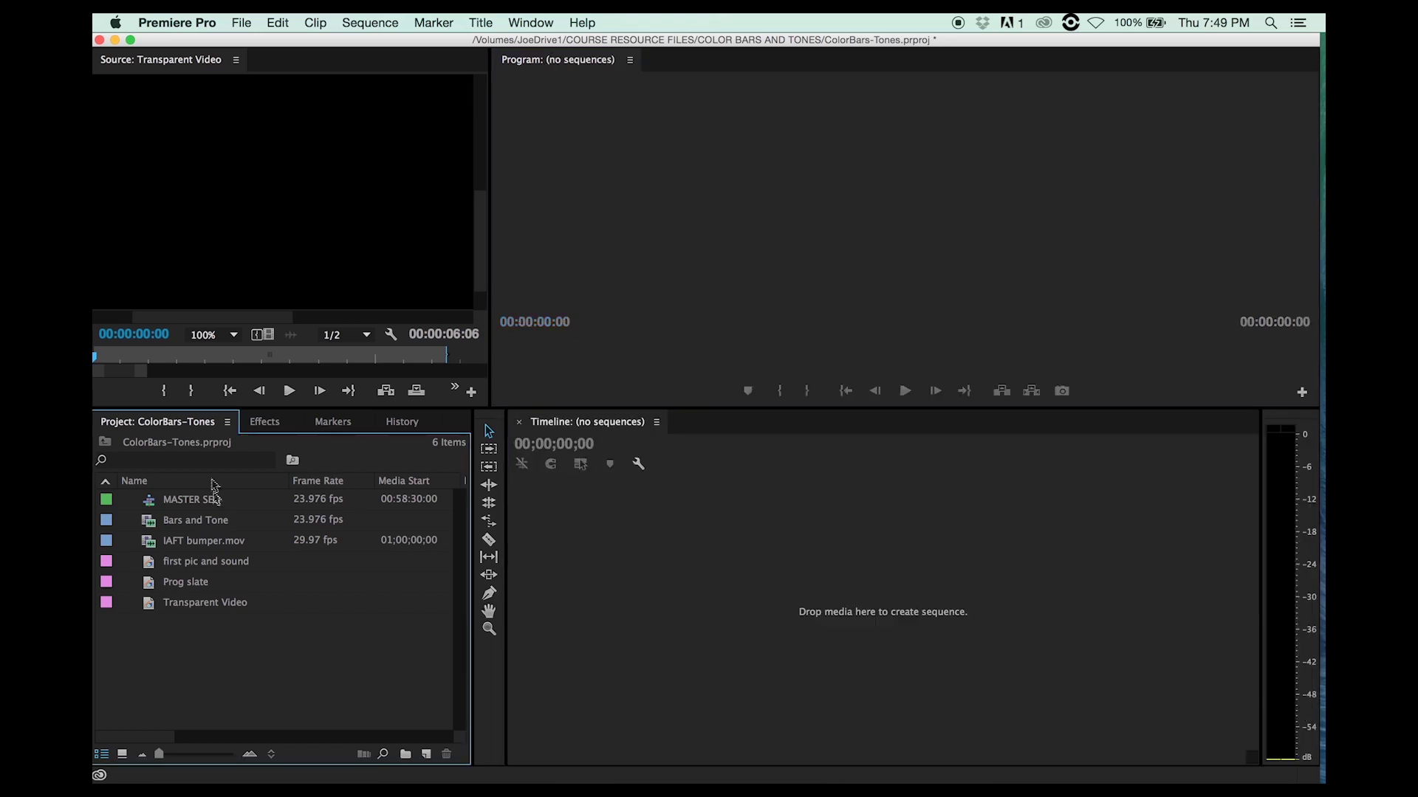
pyautogui.click(152, 501)
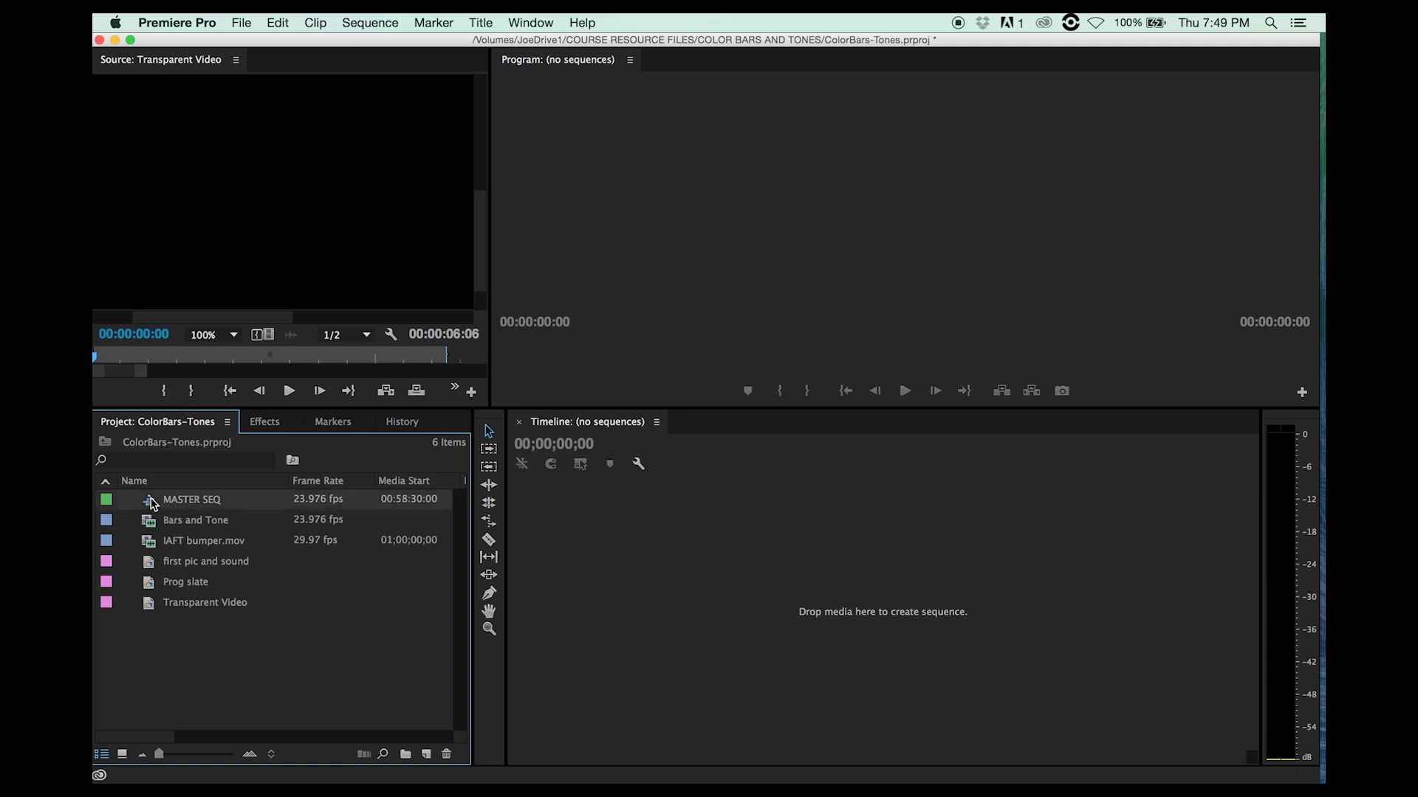
pyautogui.click(157, 648)
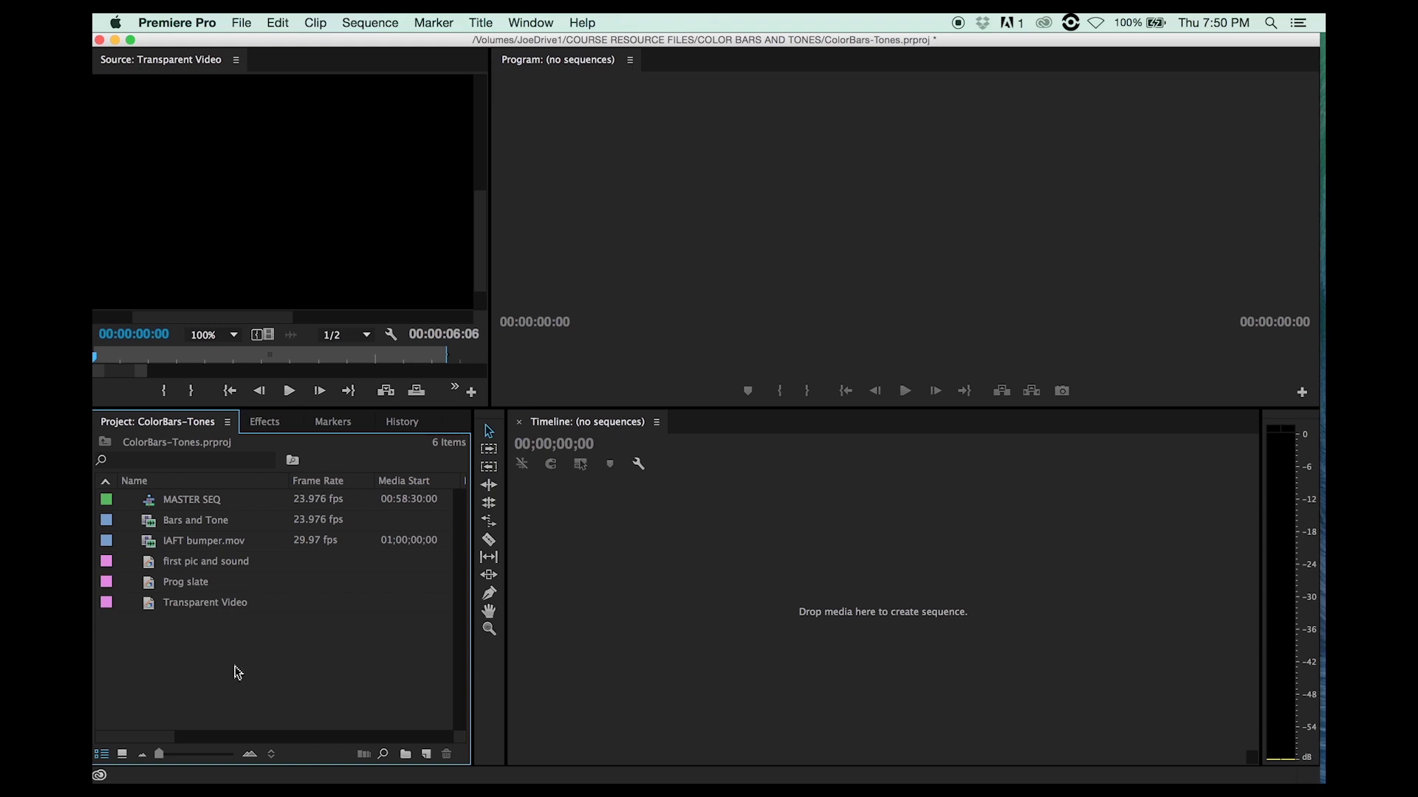
pyautogui.rightClick(242, 669)
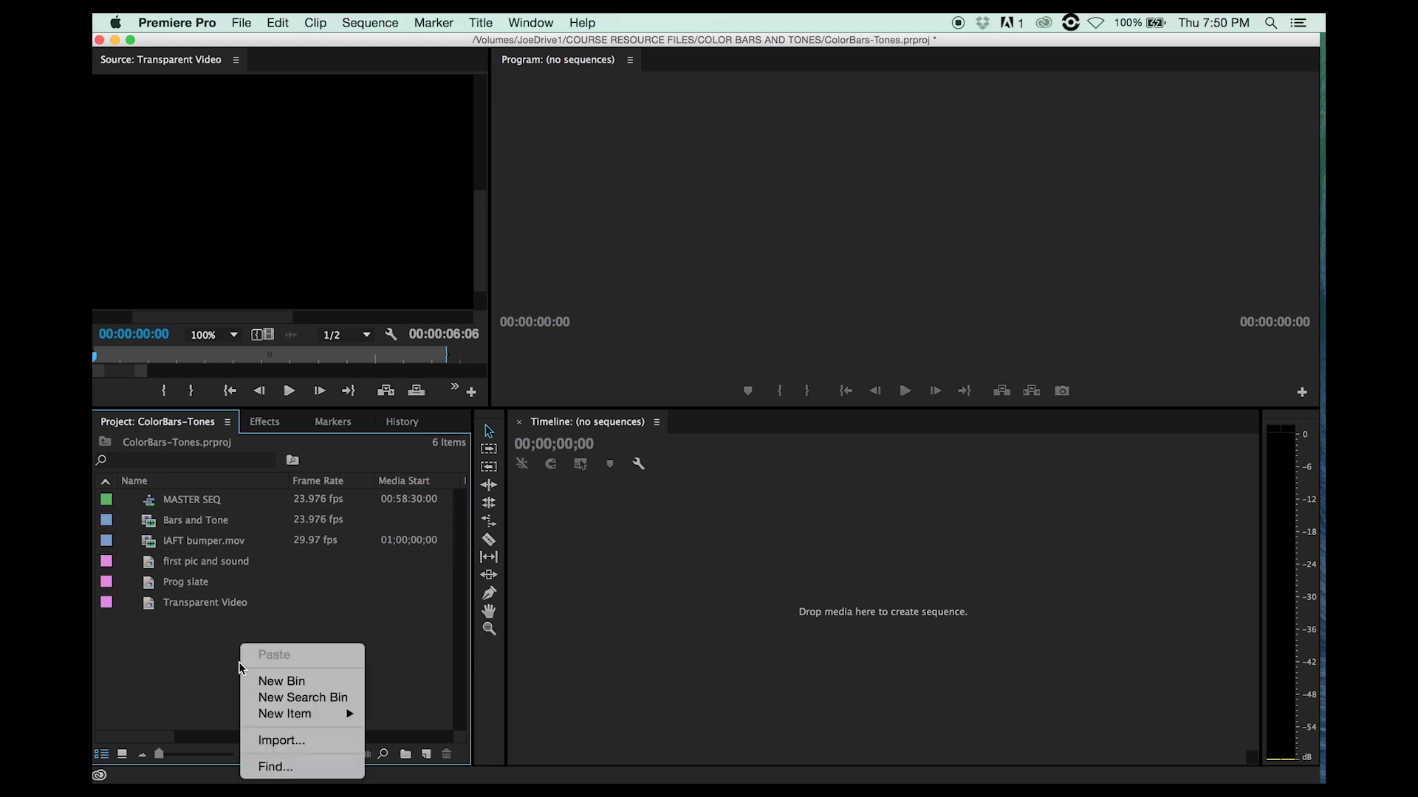
pyautogui.moveTo(287, 717)
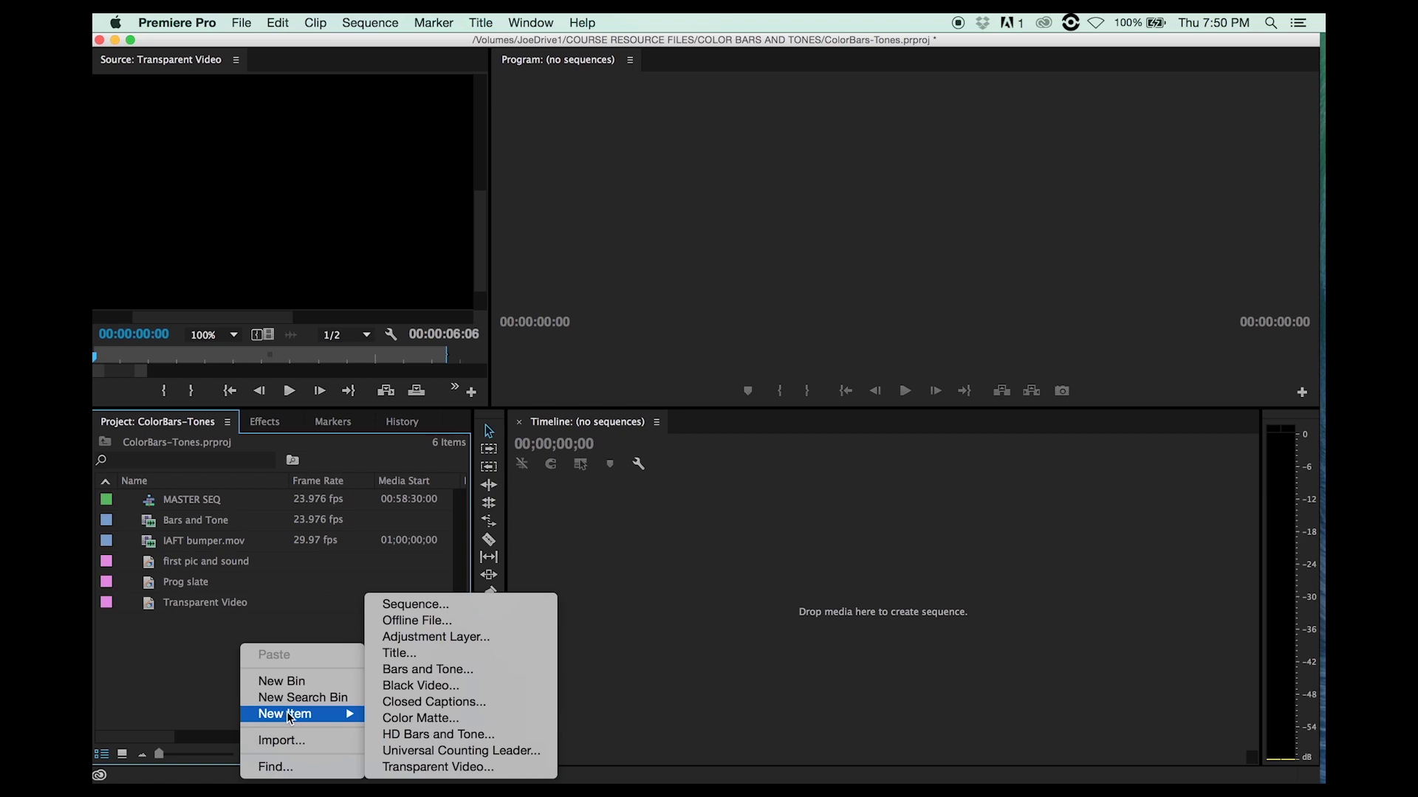
pyautogui.click(439, 670)
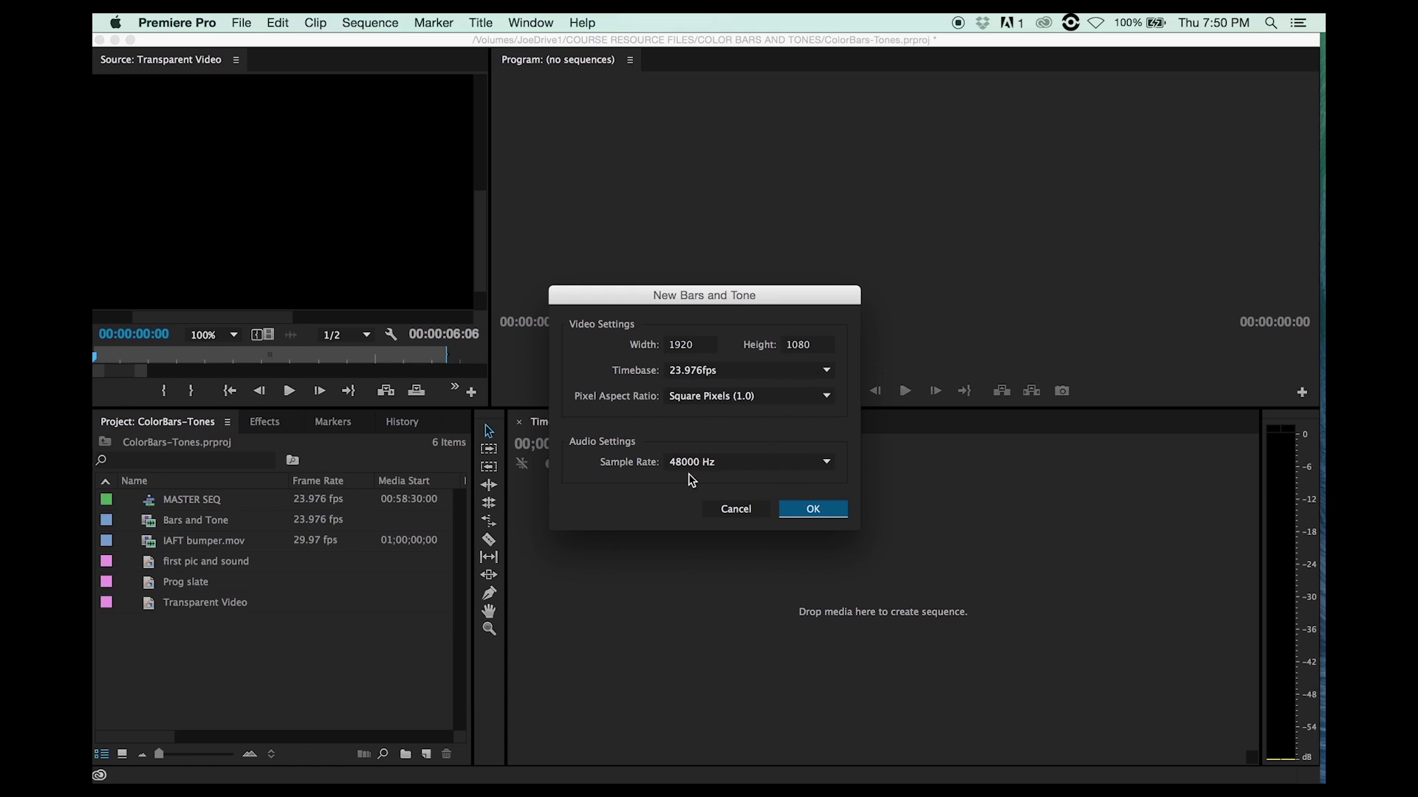
pyautogui.click(813, 509)
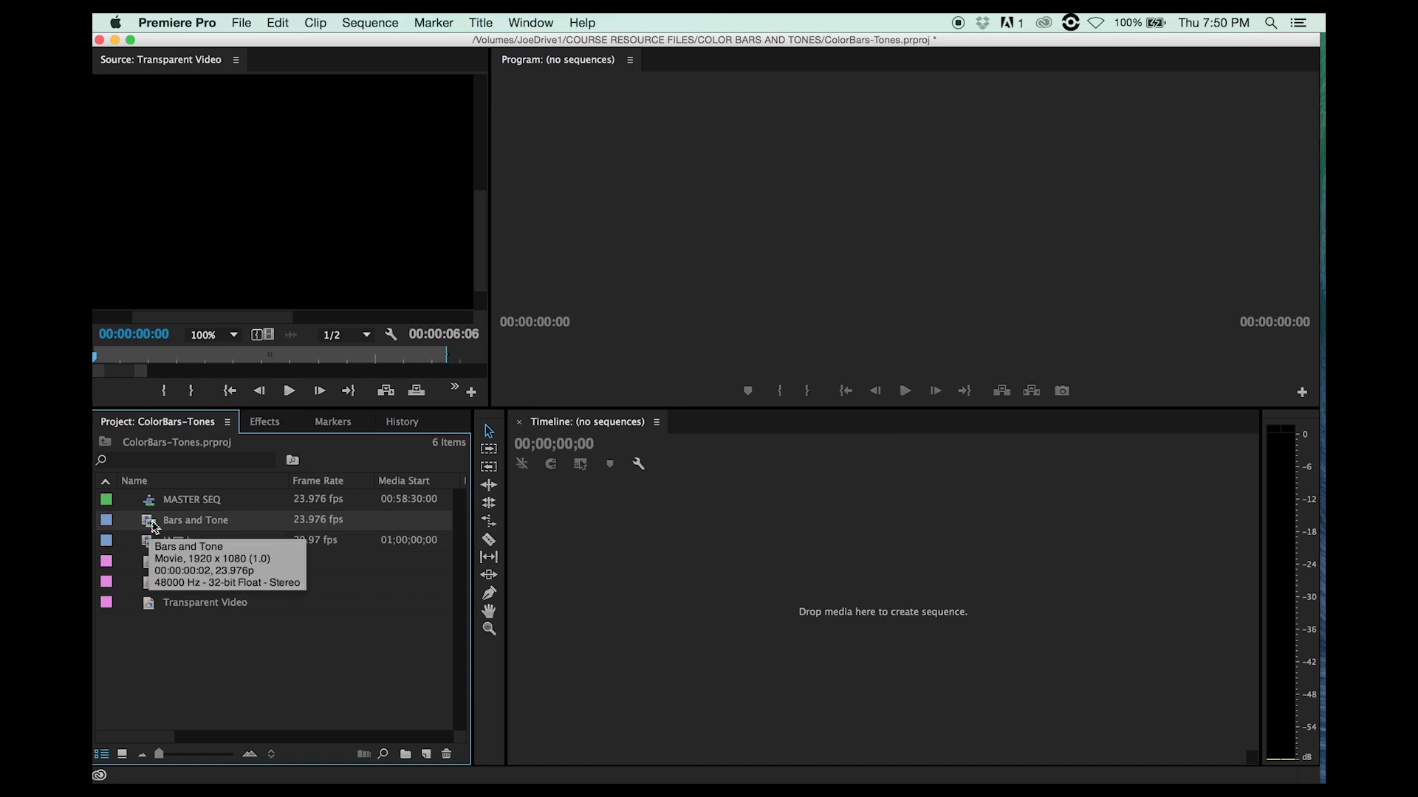
# - Preview IAFT bumper.mov in the source monitor, then confirm Bars and Tone uses 1000 Hz at -12 dB
pyautogui.click(152, 545)
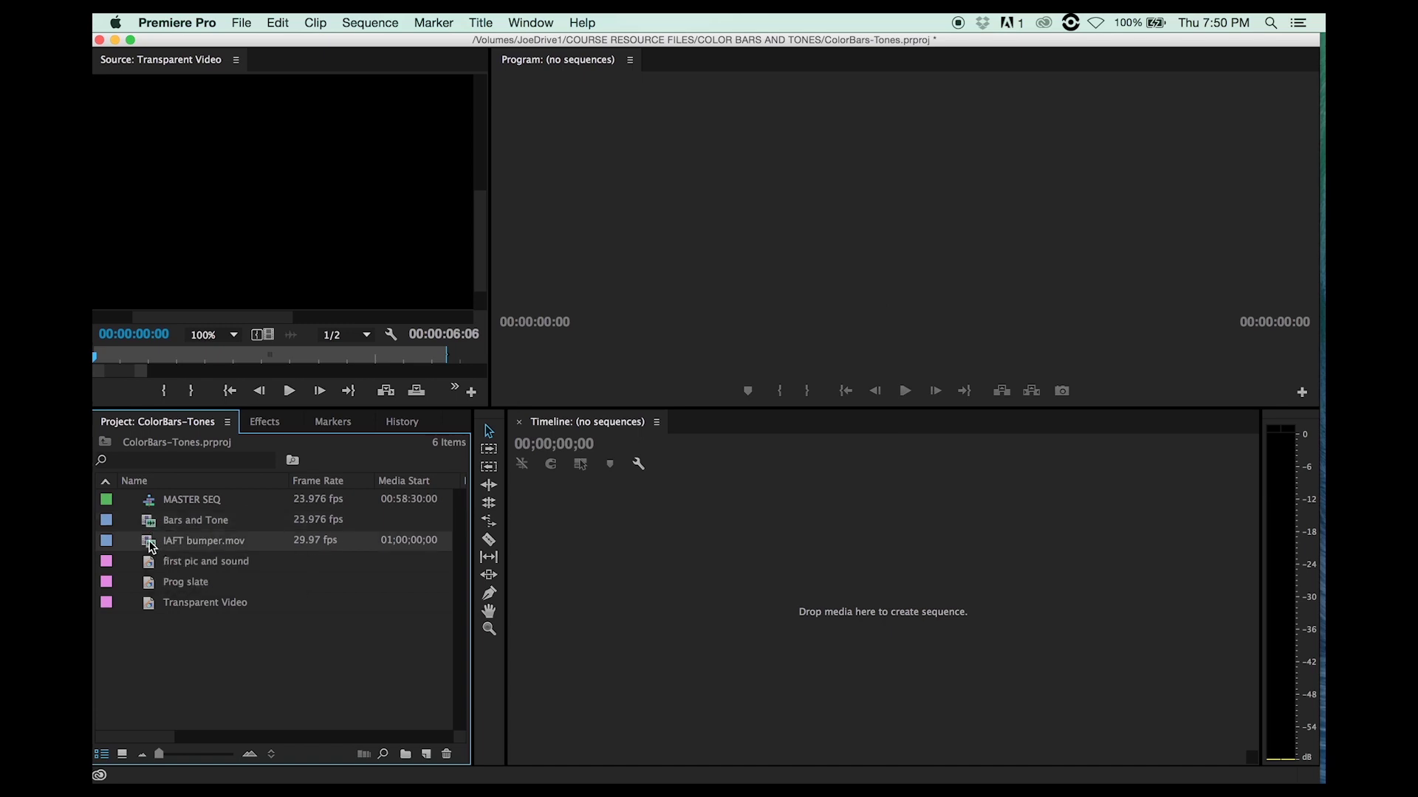
pyautogui.doubleClick(152, 545)
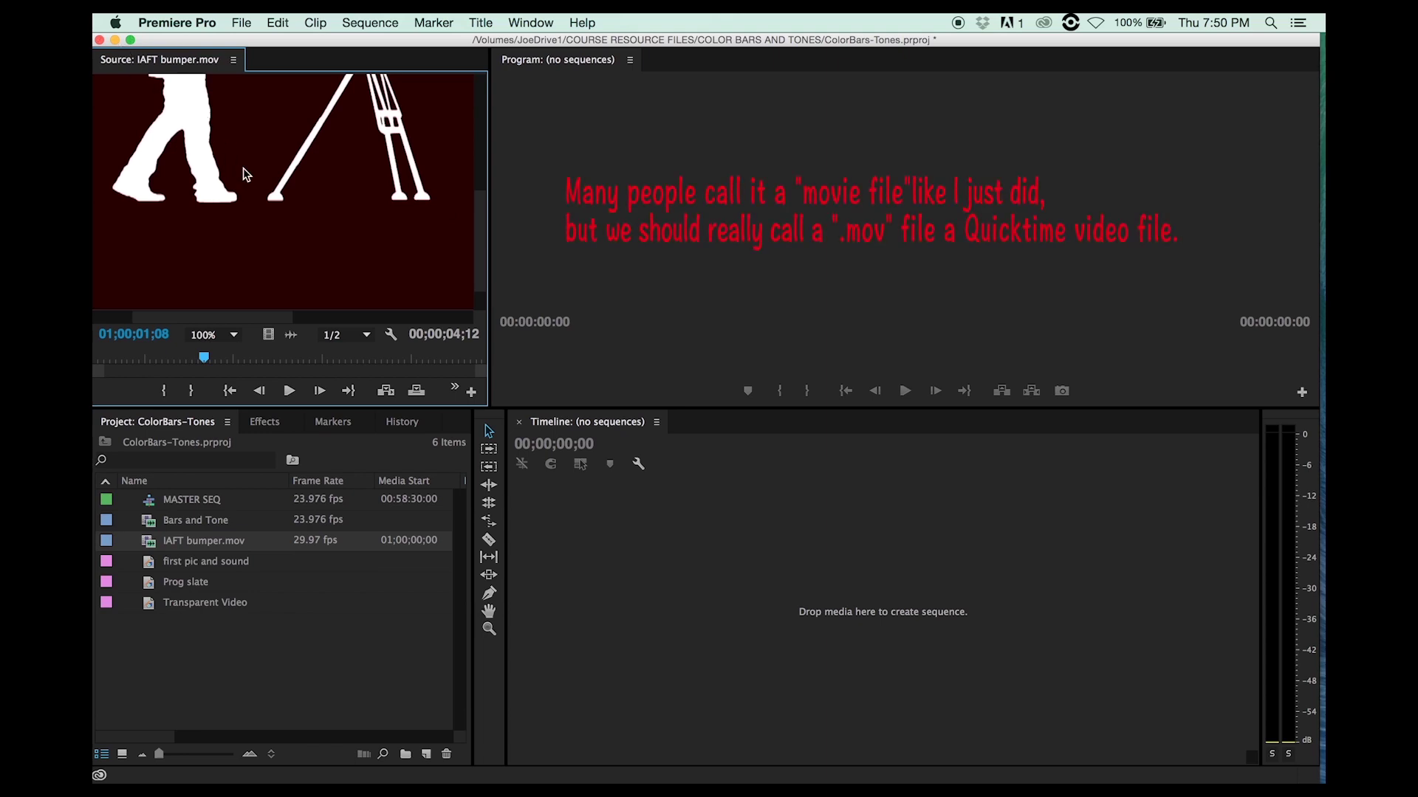
pyautogui.click(150, 527)
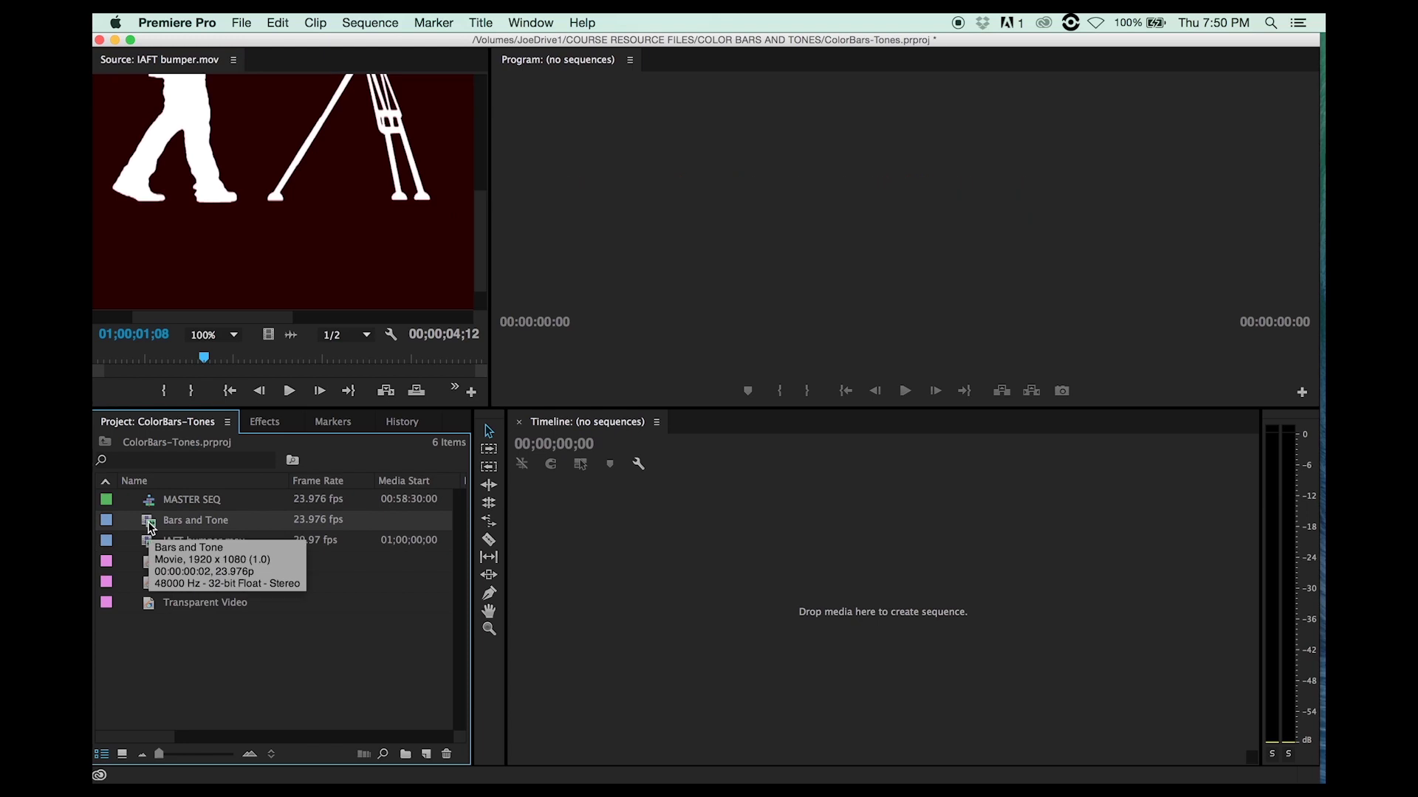
pyautogui.doubleClick(152, 528)
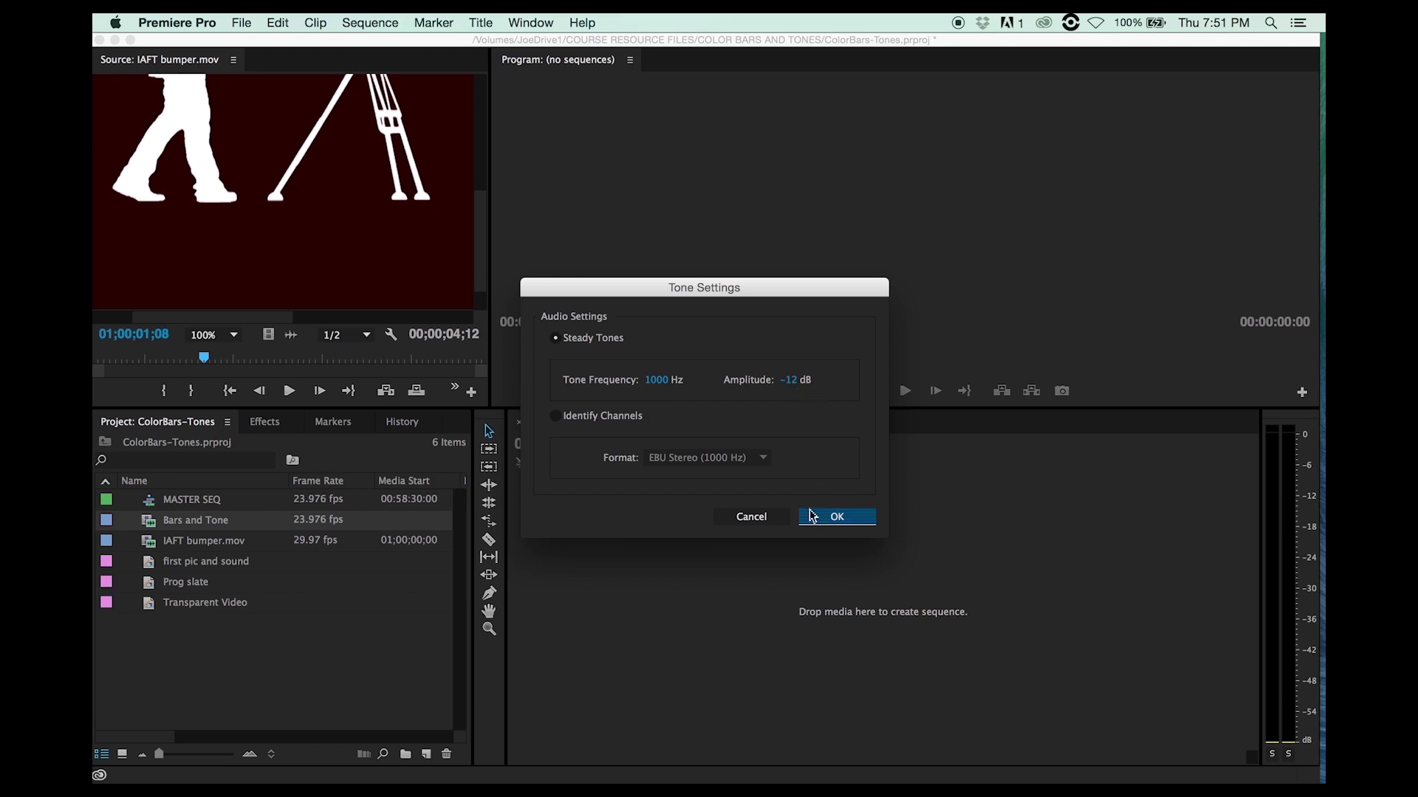
pyautogui.click(829, 523)
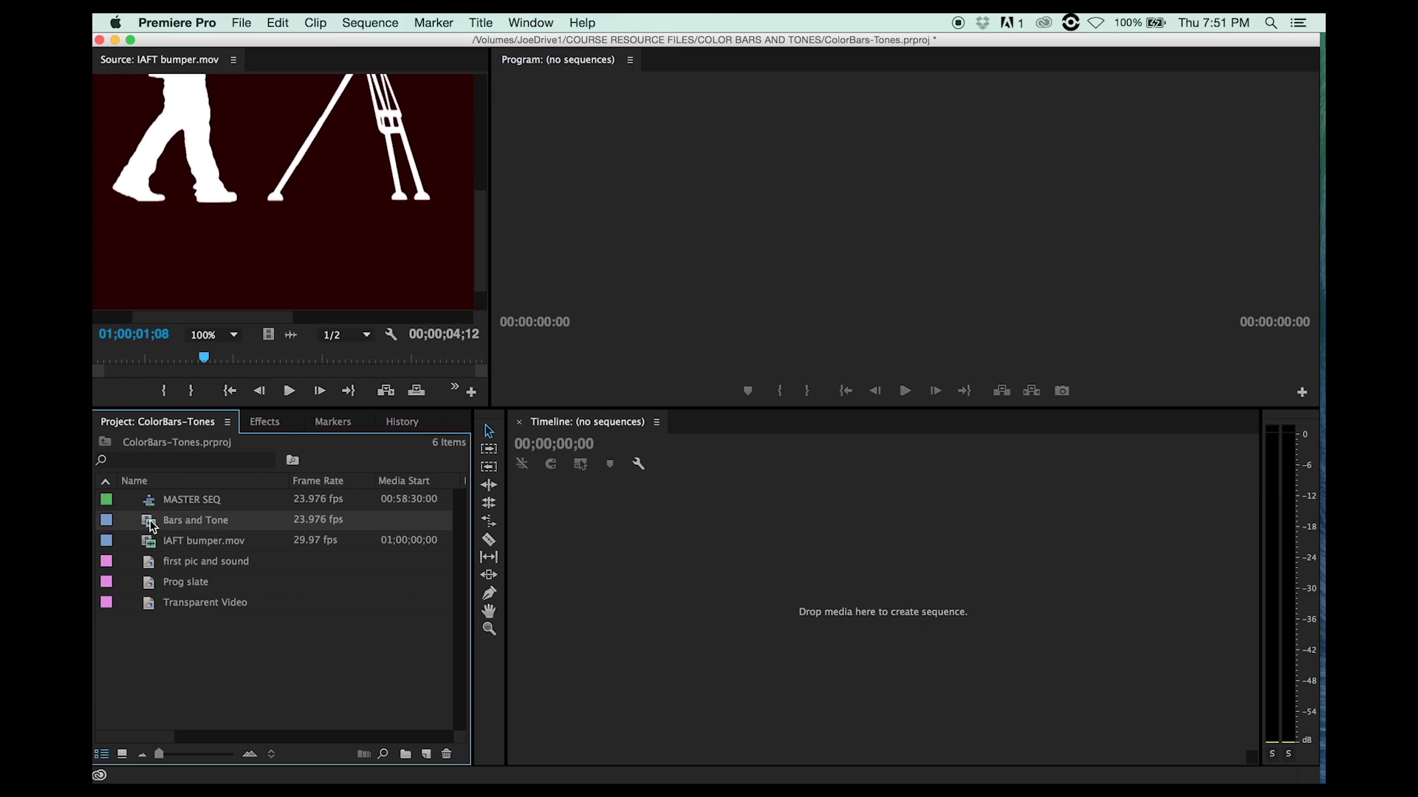
# - Build a sequence from the Bars and Tone clip and rename it 'Bars and tones part 2'
pyautogui.moveTo(153, 527); pyautogui.dragTo(584, 643)
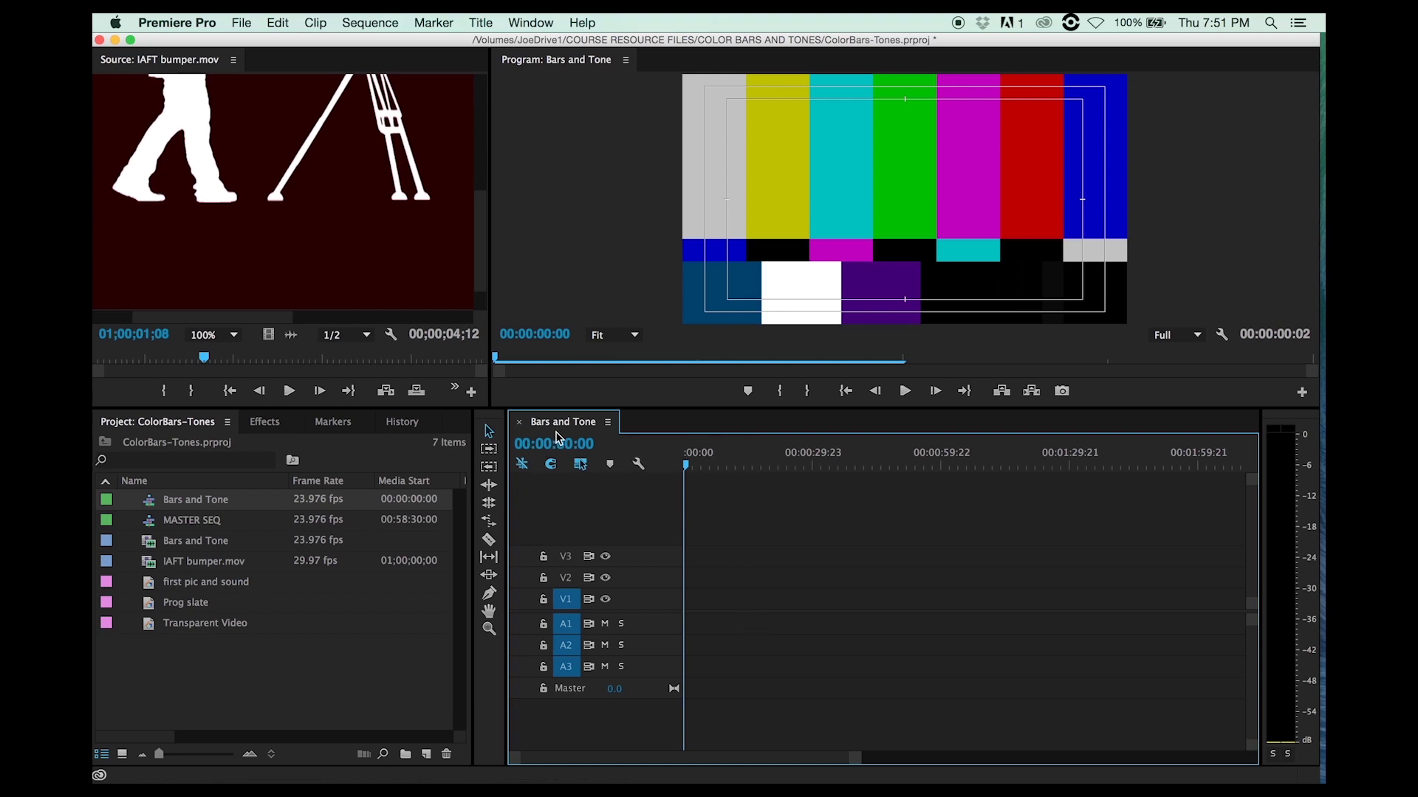
pyautogui.click(185, 498)
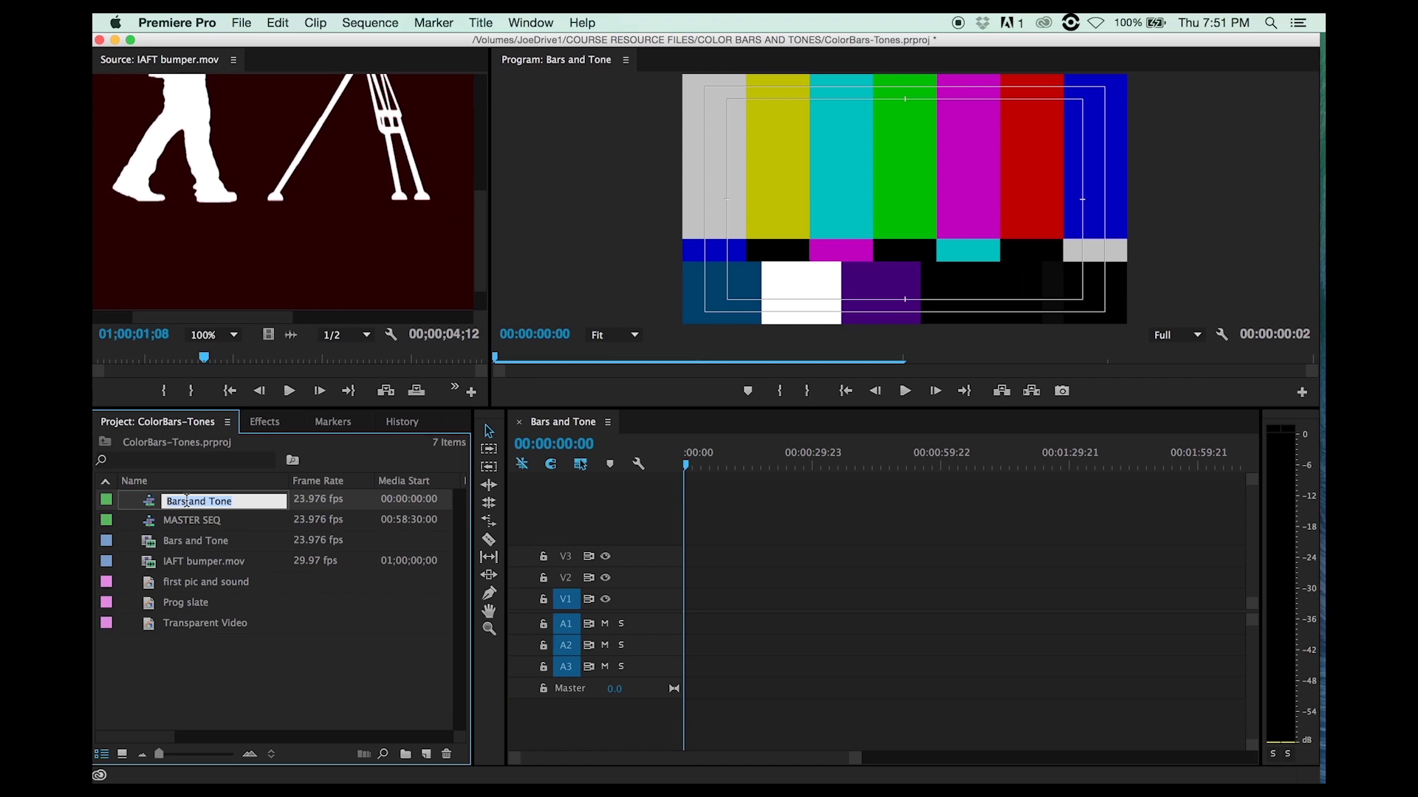
pyautogui.write('Ba')
pyautogui.press('Tab')
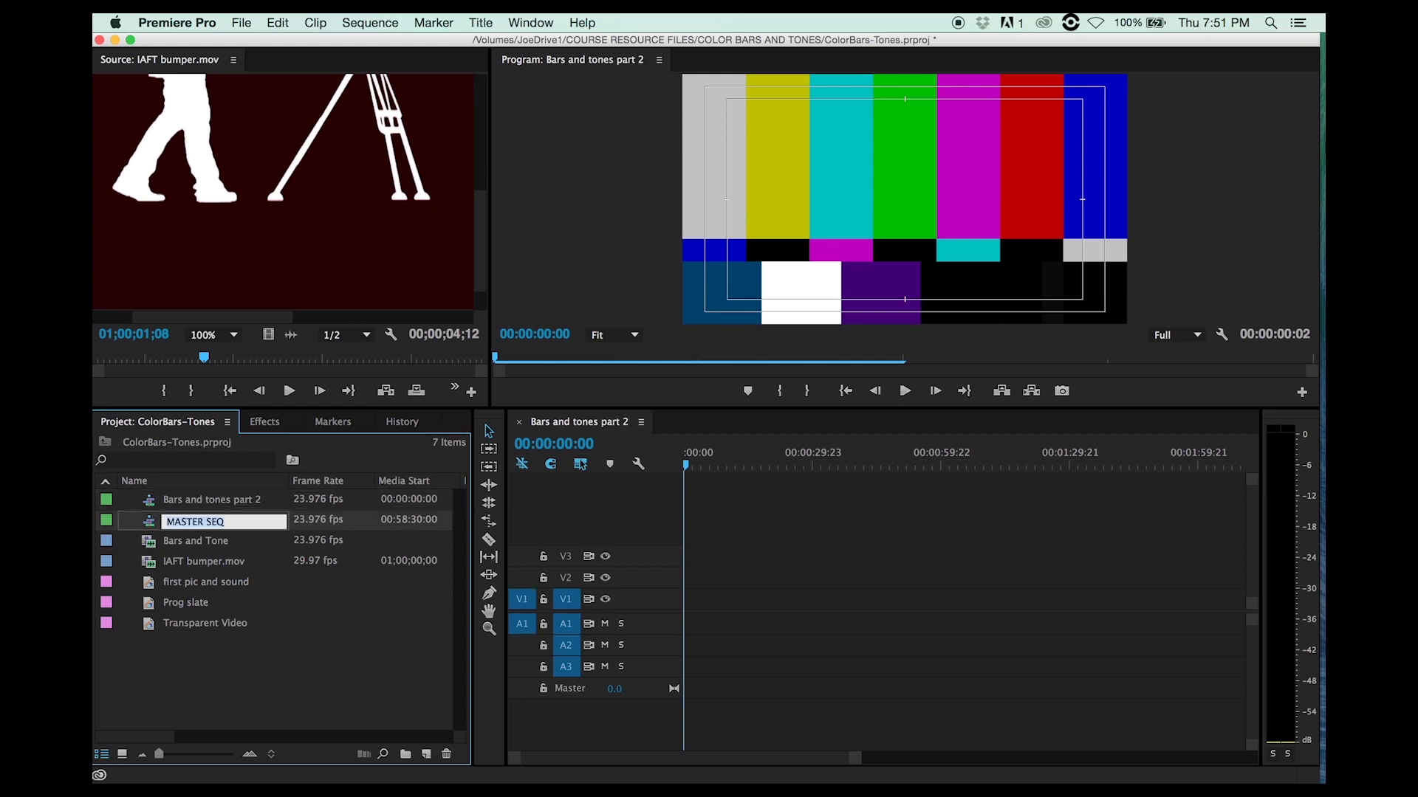
# - Stretch the Bars and Tone clip on V1/A1 from 00:00:00:00 to about one minute
pyautogui.press('Return')
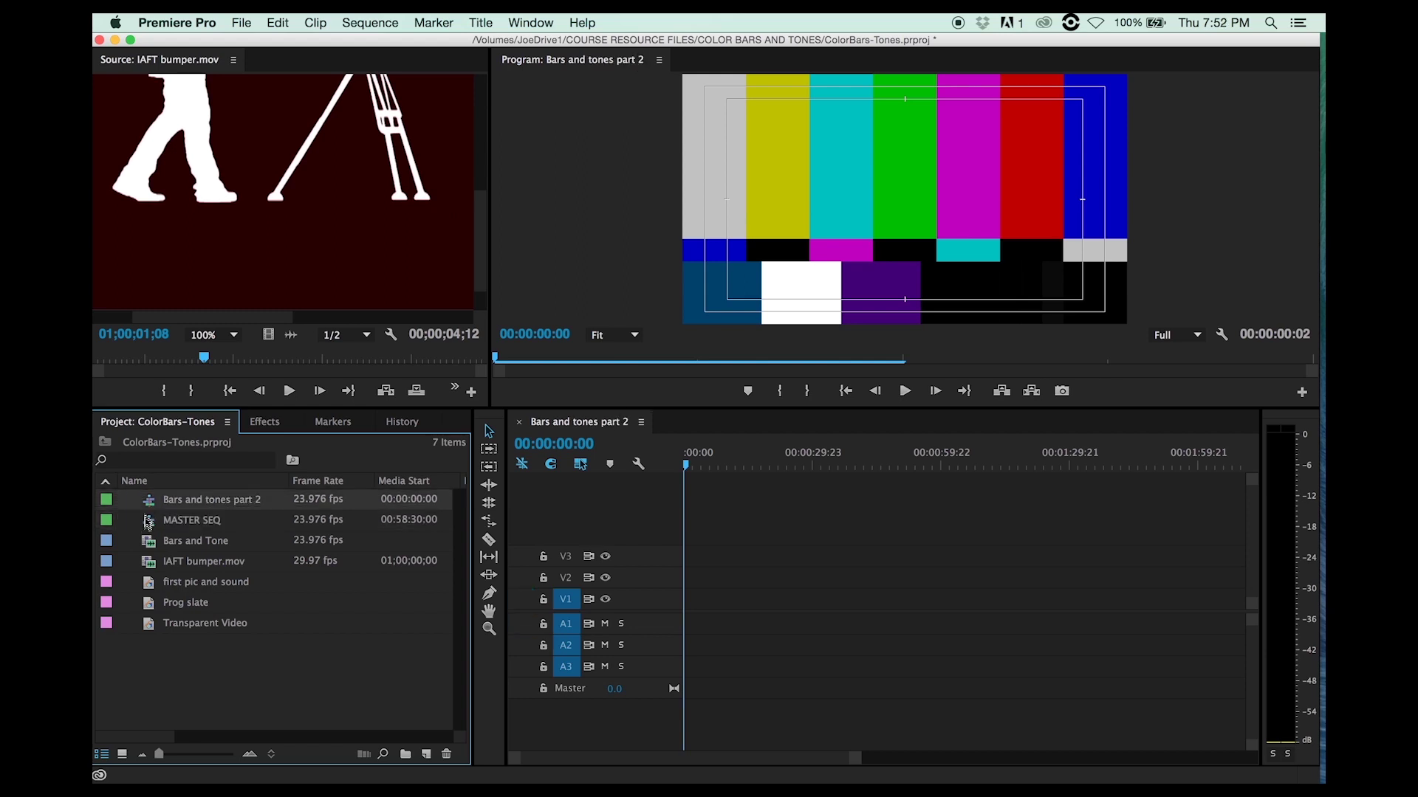
pyautogui.hotkey('shift', '3')
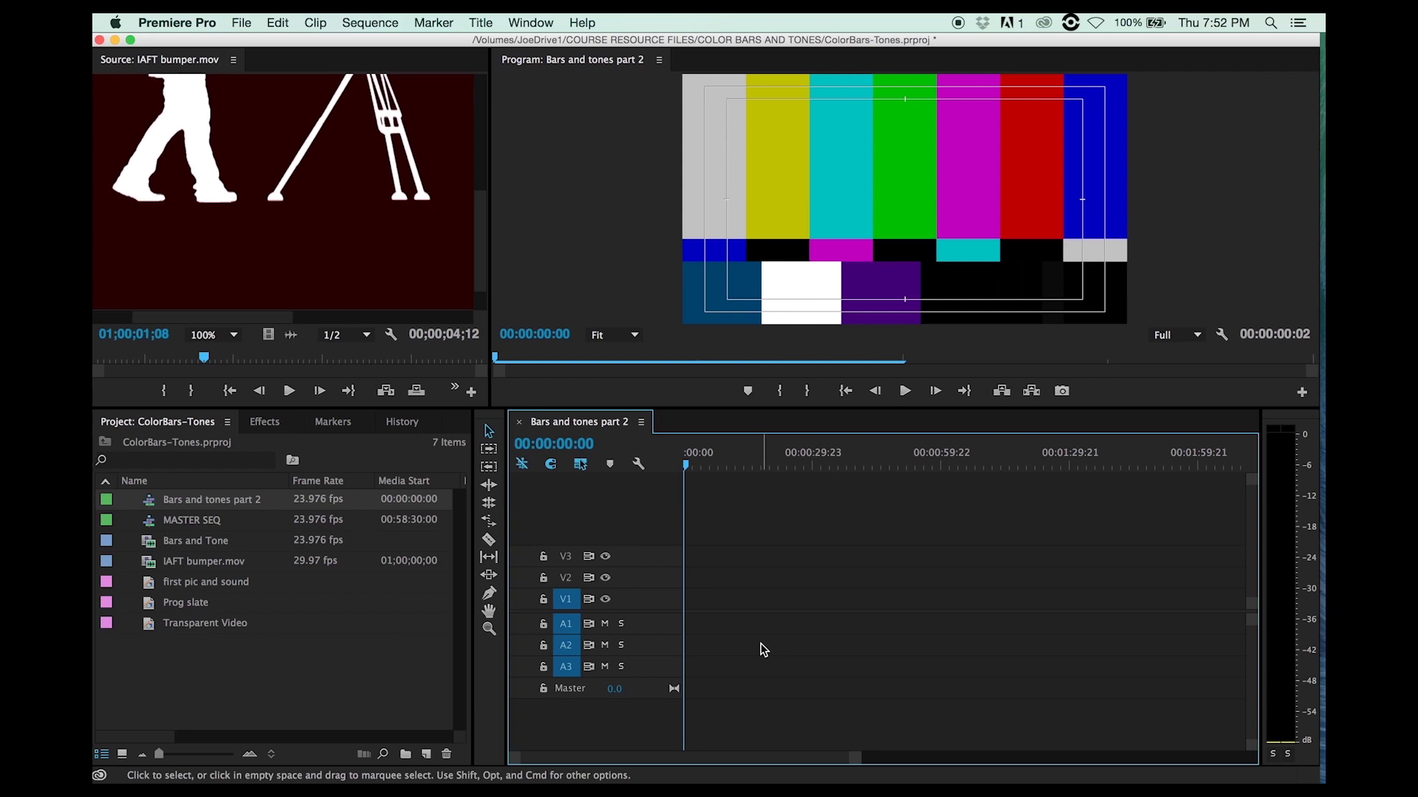
pyautogui.press('=')
pyautogui.press('=')
pyautogui.press('=')
pyautogui.press('=')
pyautogui.press('=')
pyautogui.press('=')
pyautogui.press('=')
pyautogui.press('=')
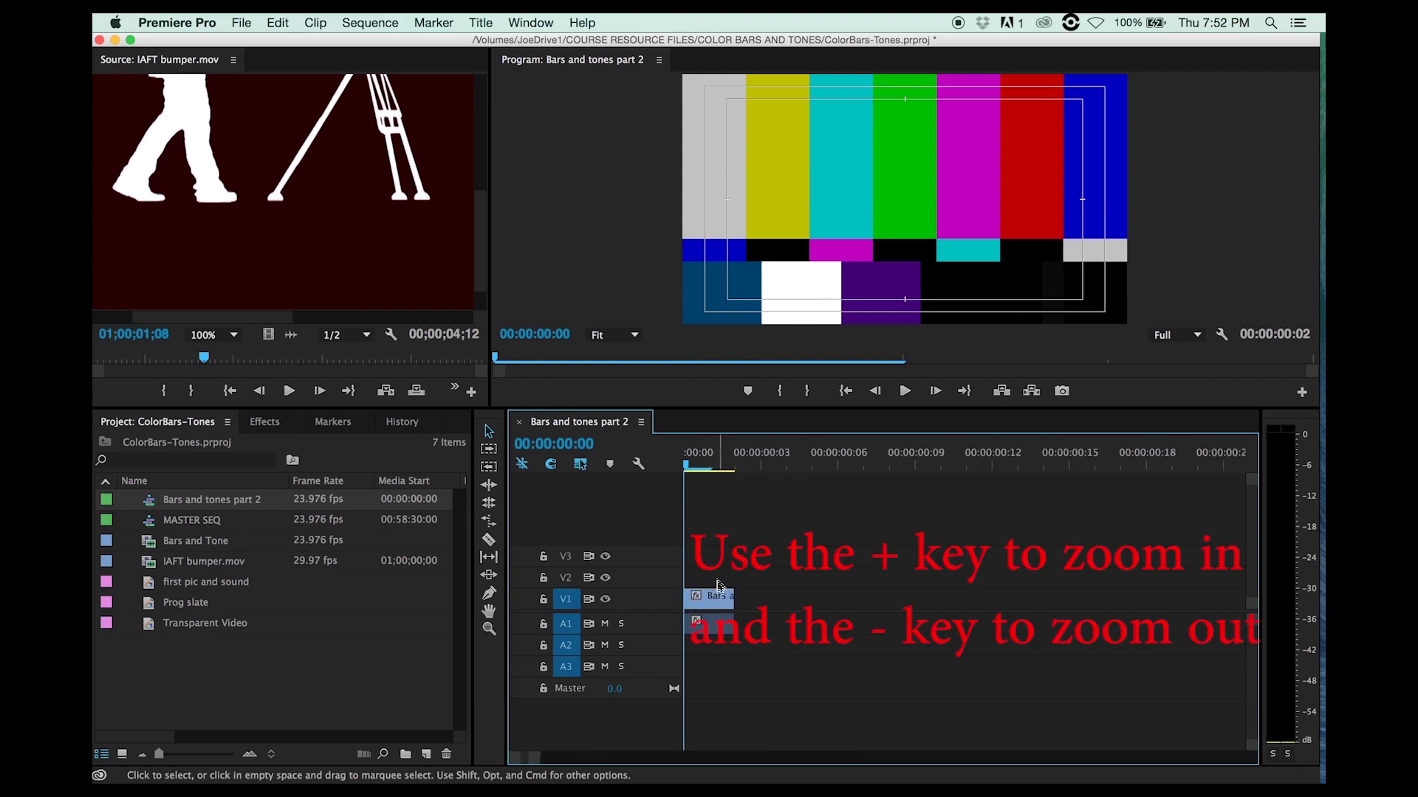
pyautogui.click(727, 601)
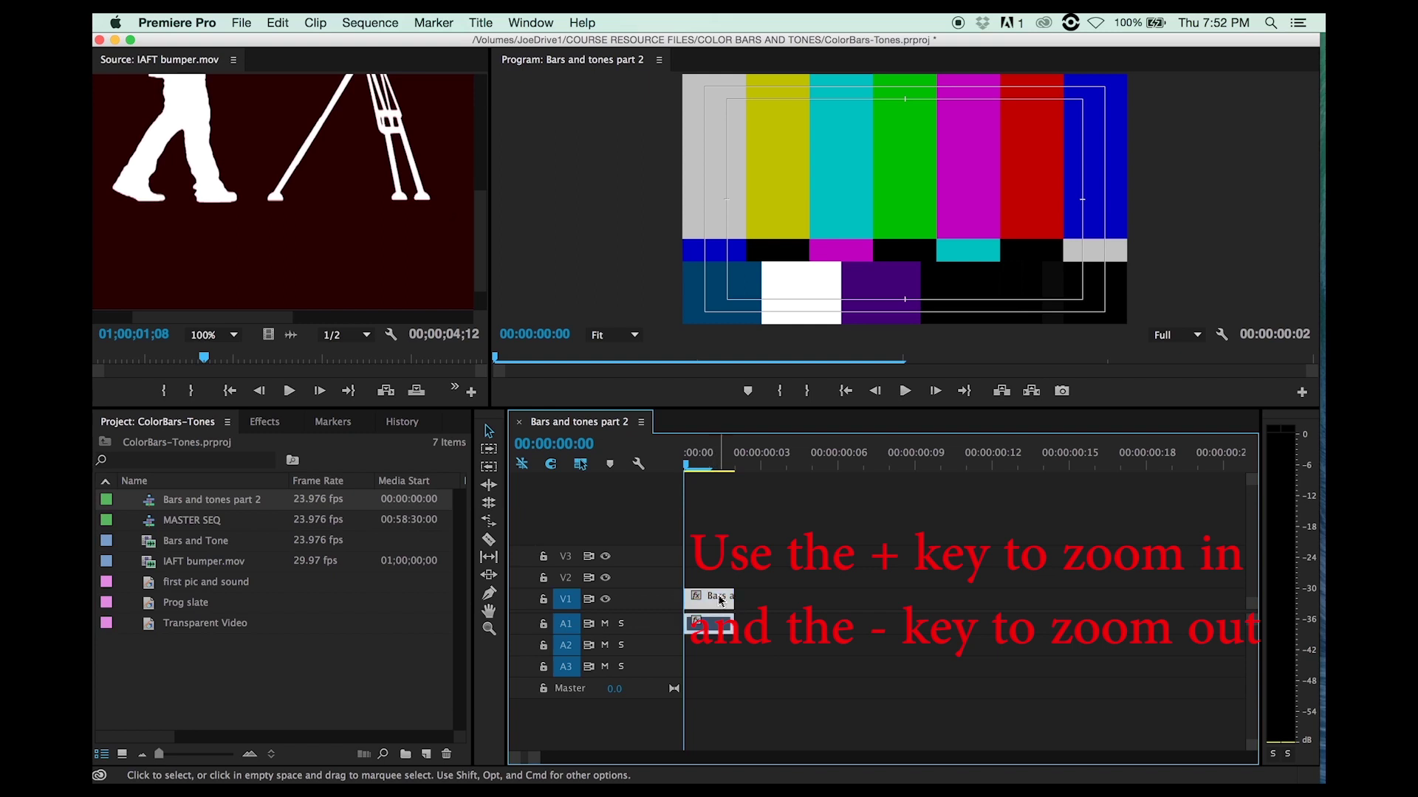
pyautogui.moveTo(729, 595); pyautogui.dragTo(835, 599)
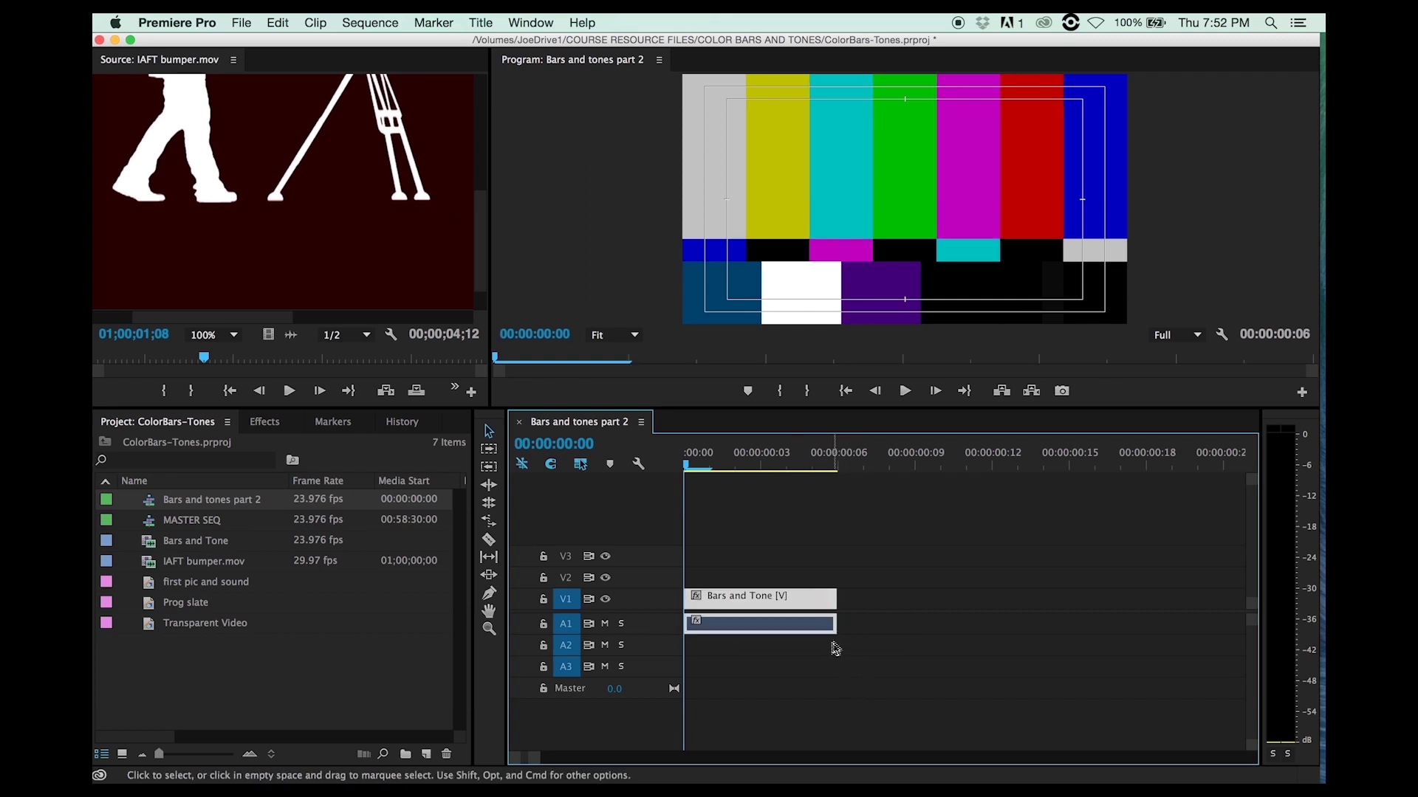
pyautogui.moveTo(831, 603); pyautogui.dragTo(1015, 629)
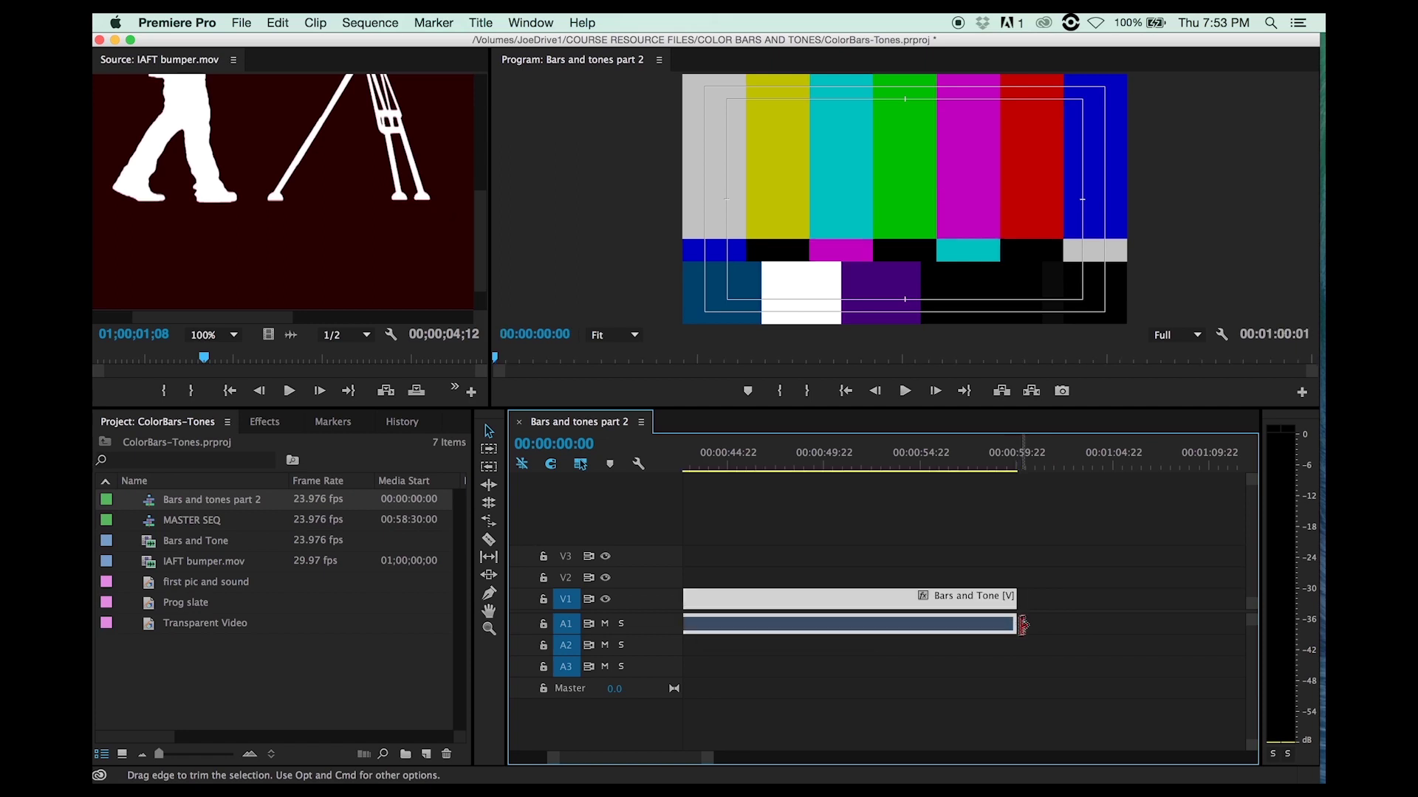
pyautogui.click(934, 494)
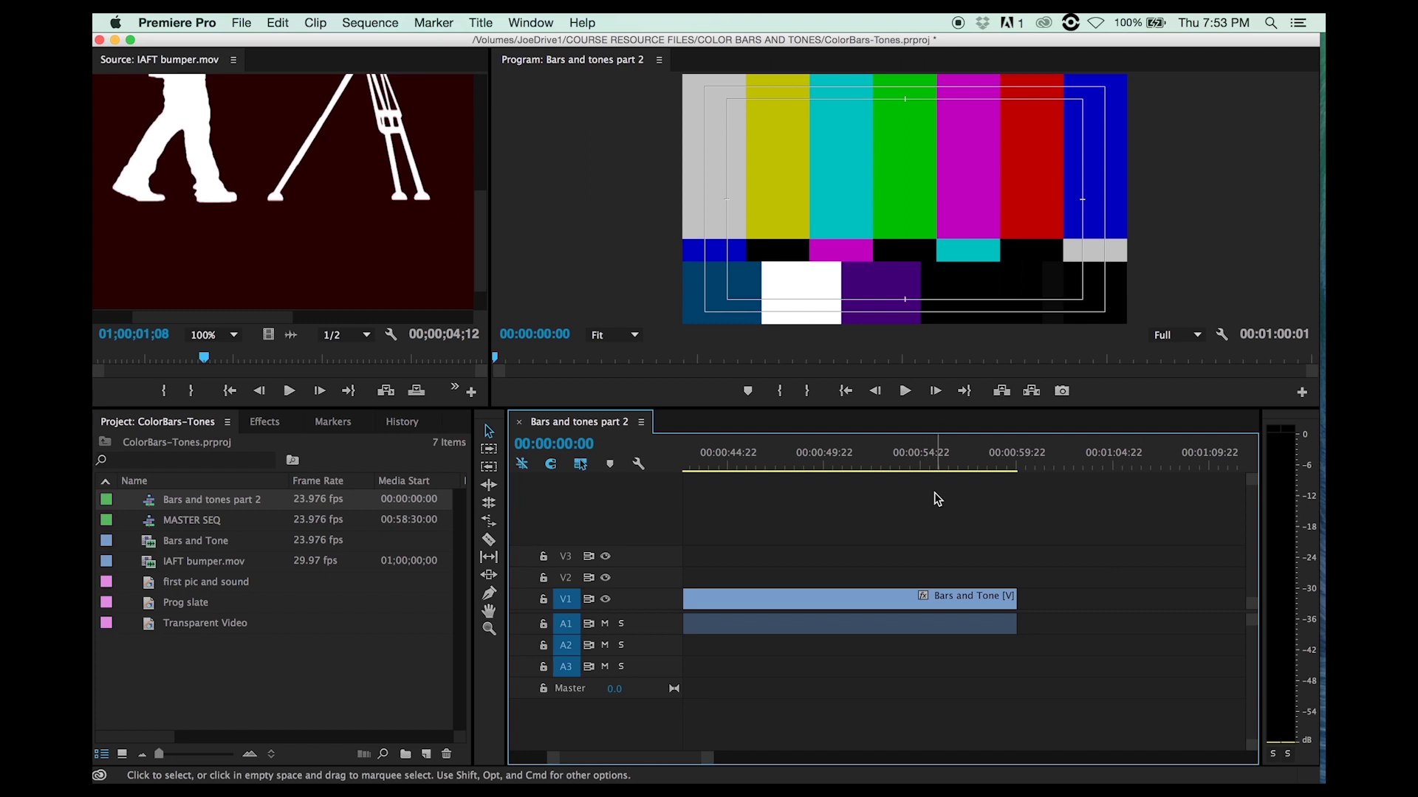
pyautogui.press('-')
pyautogui.press('-')
pyautogui.press('-')
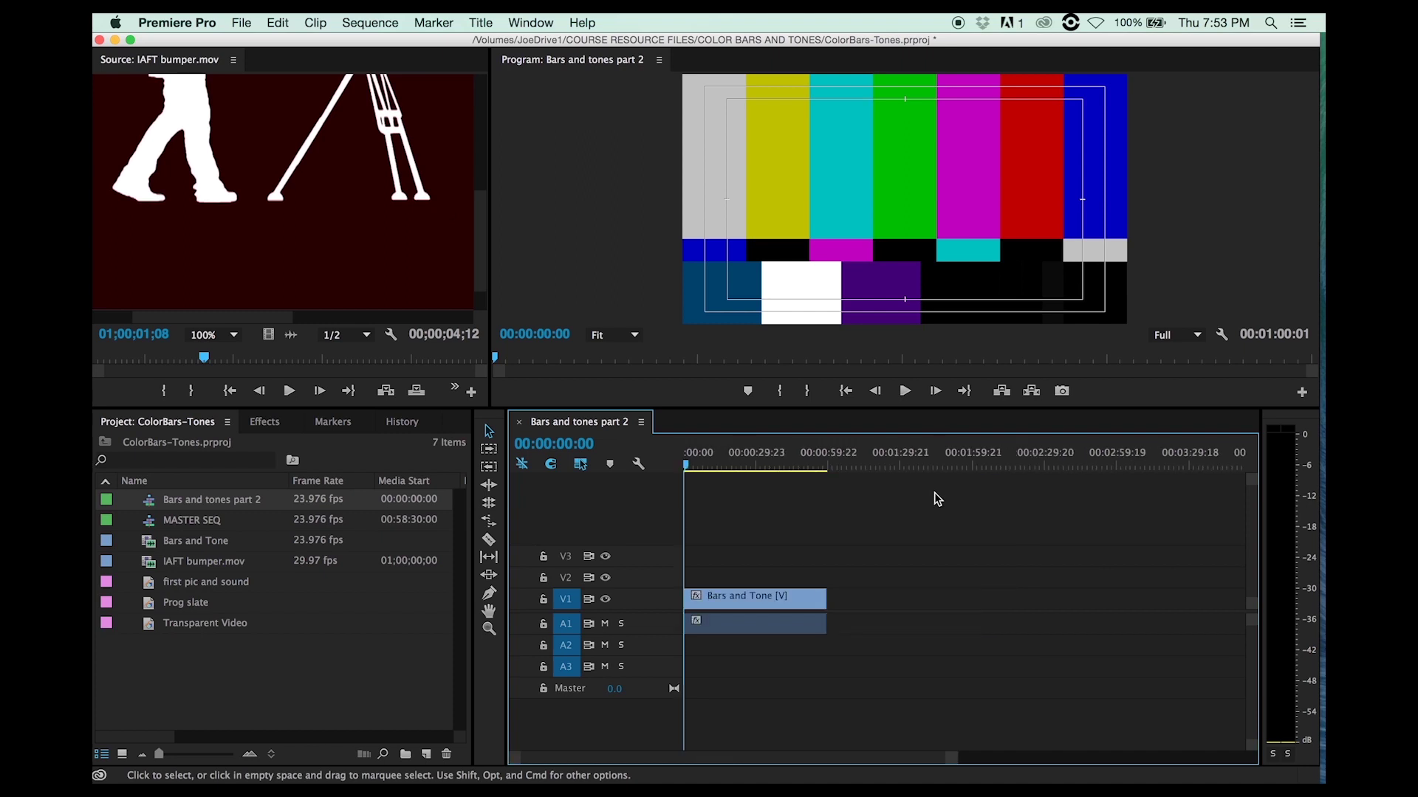
pyautogui.moveTo(810, 466); pyautogui.dragTo(645, 480)
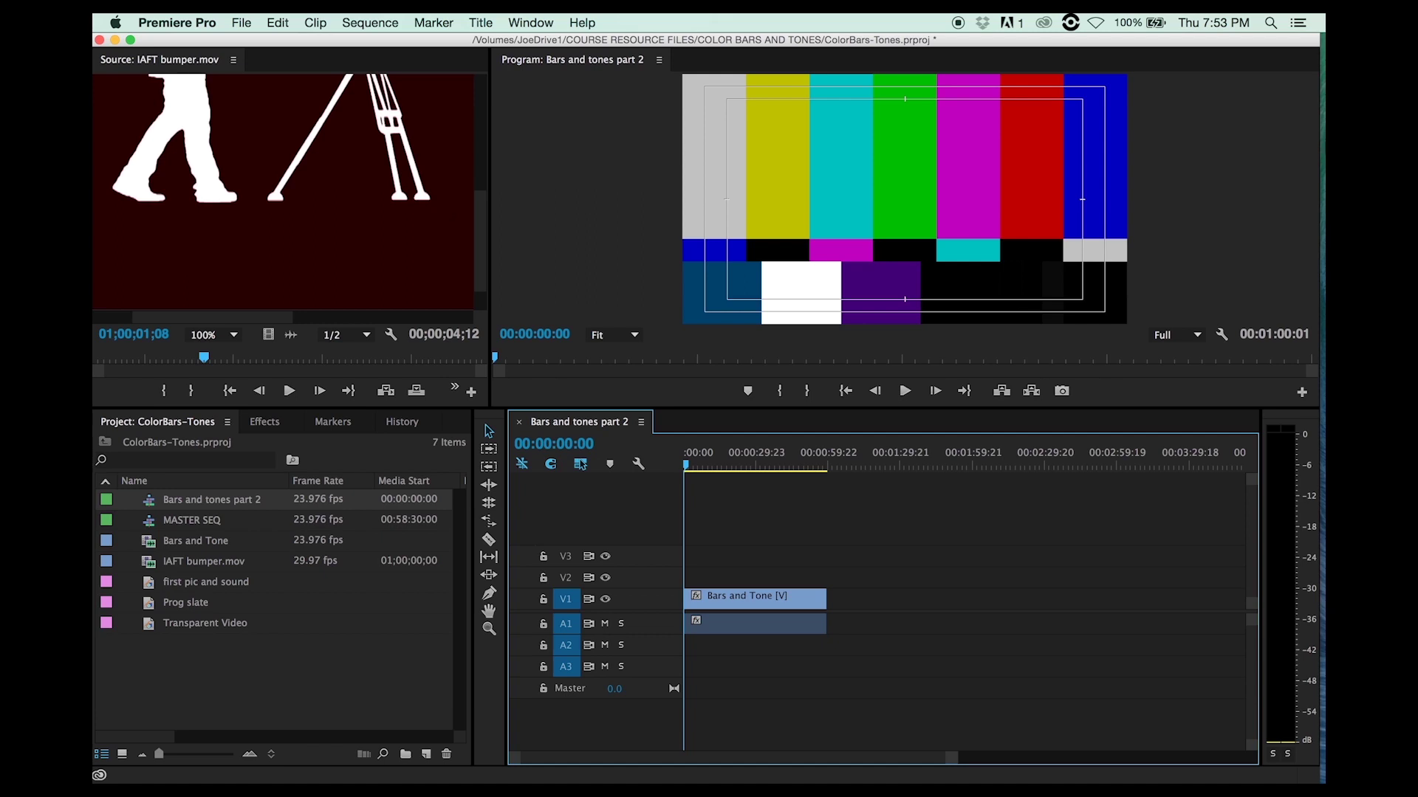
pyautogui.moveTo(543, 445); pyautogui.dragTo(553, 453)
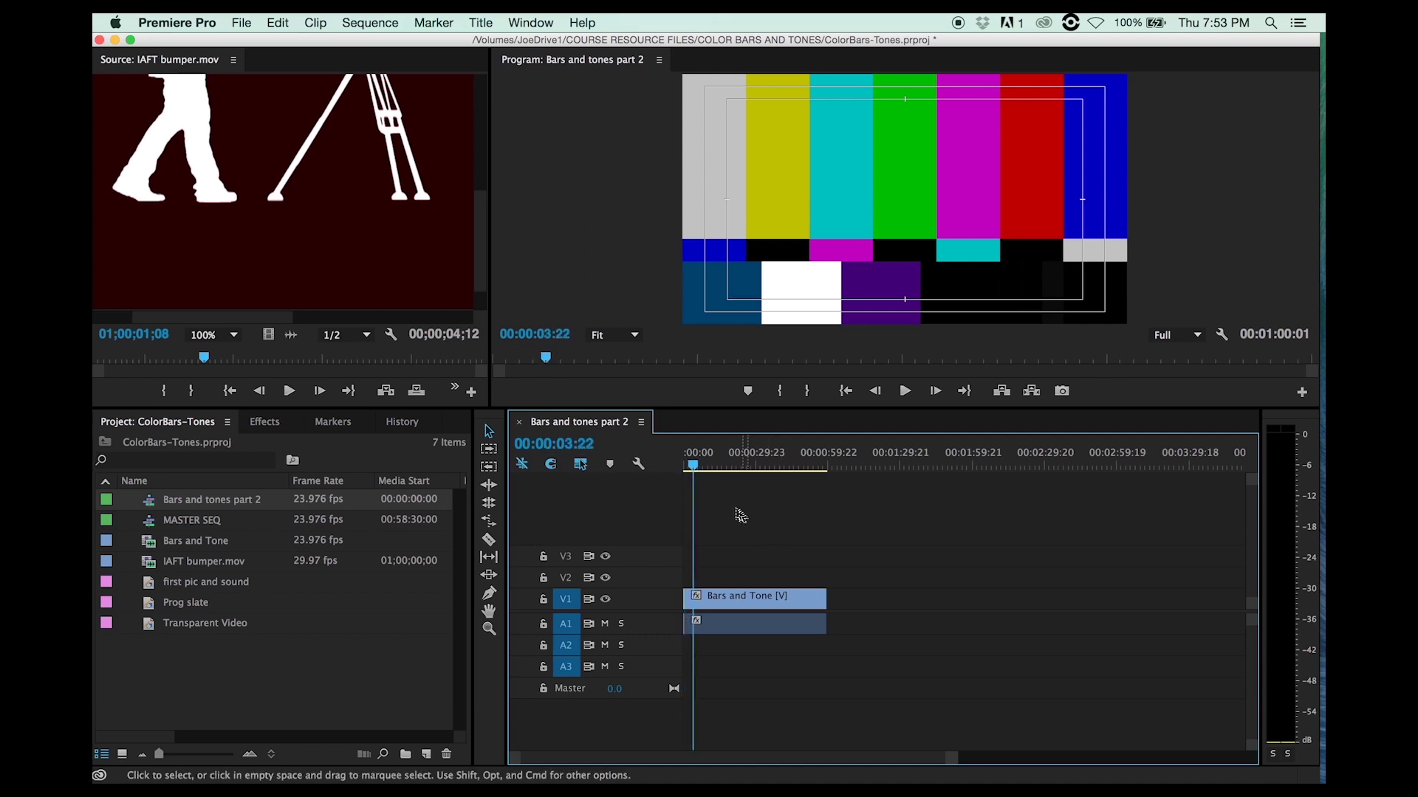
pyautogui.moveTo(691, 465); pyautogui.dragTo(674, 466)
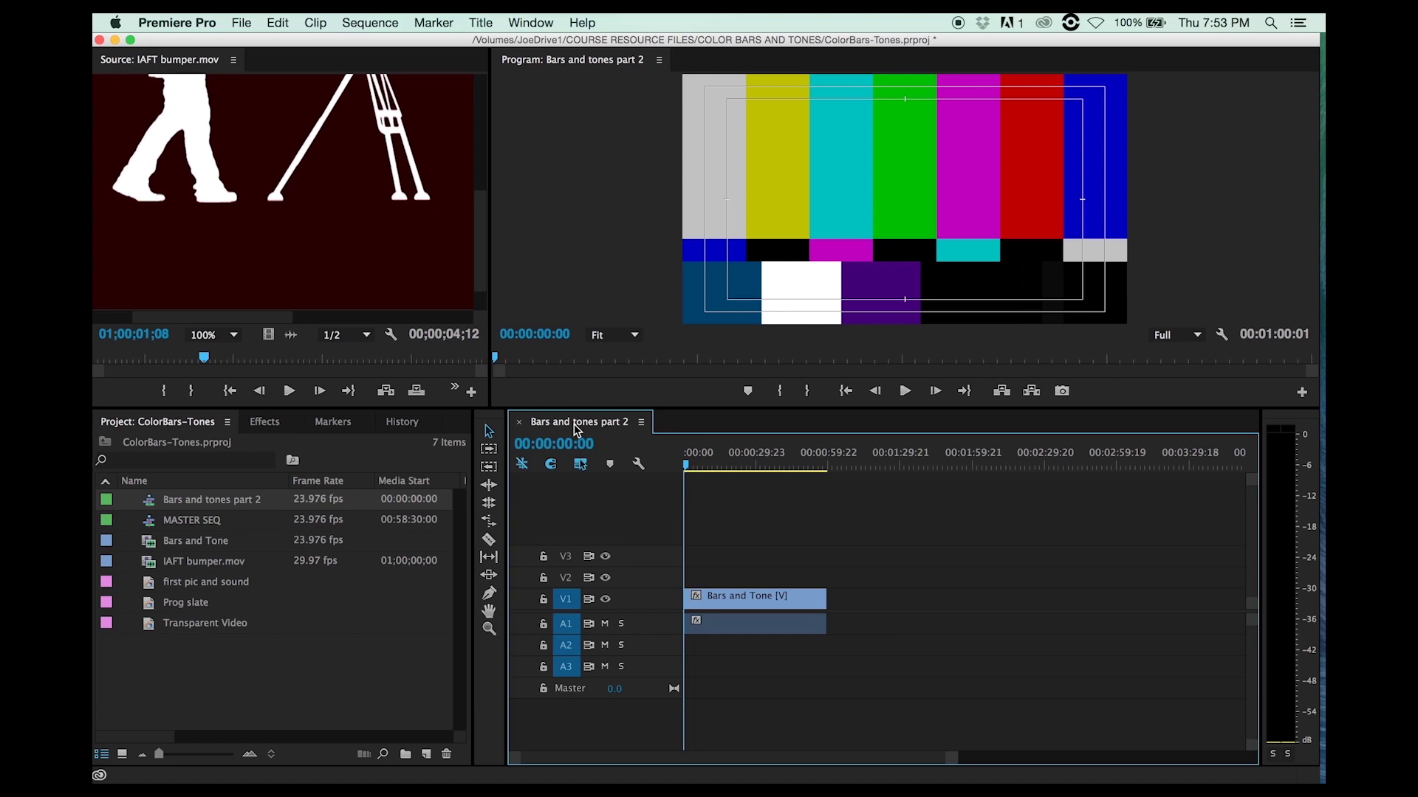
pyautogui.rightClick(575, 426)
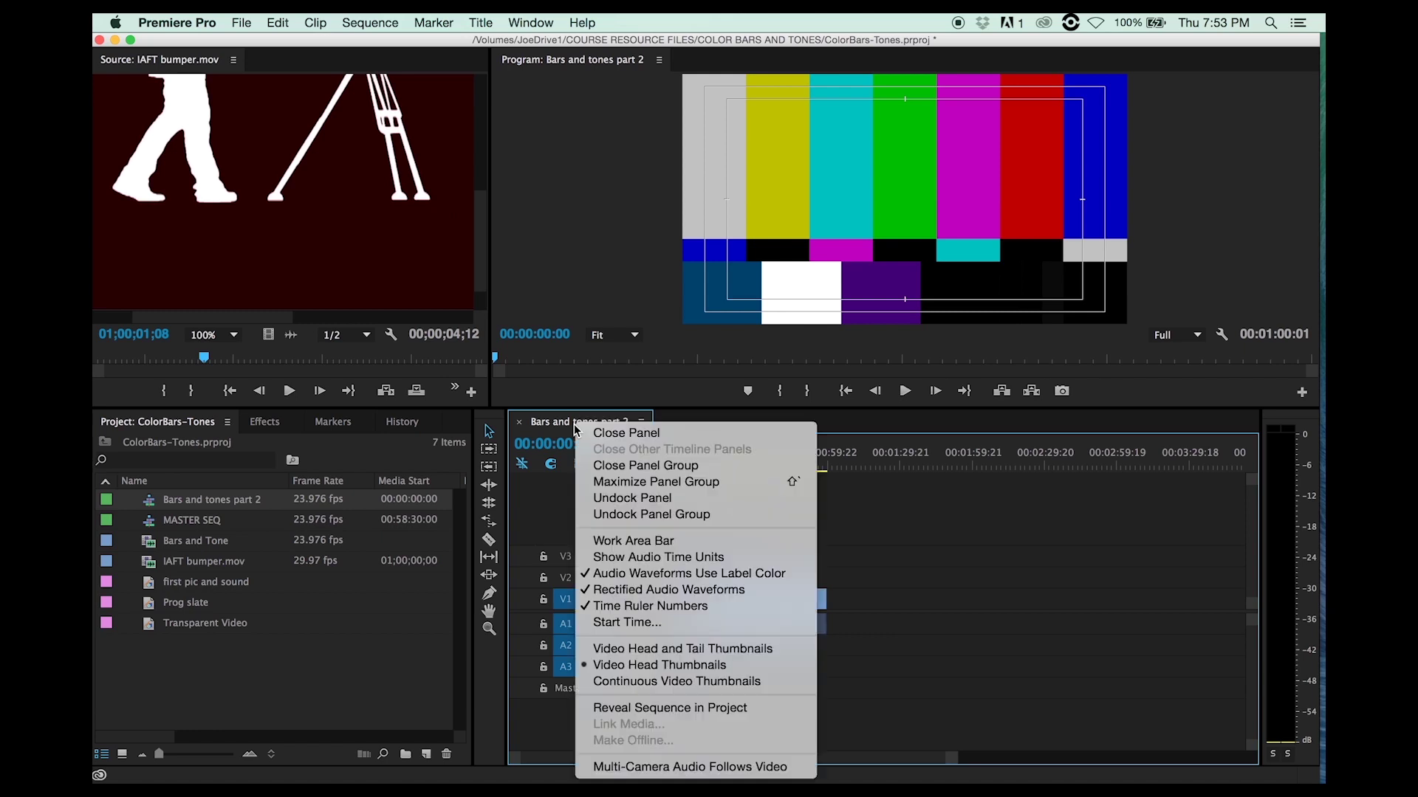
# - Change the sequence start time to 00:58:30:00
pyautogui.click(667, 624)
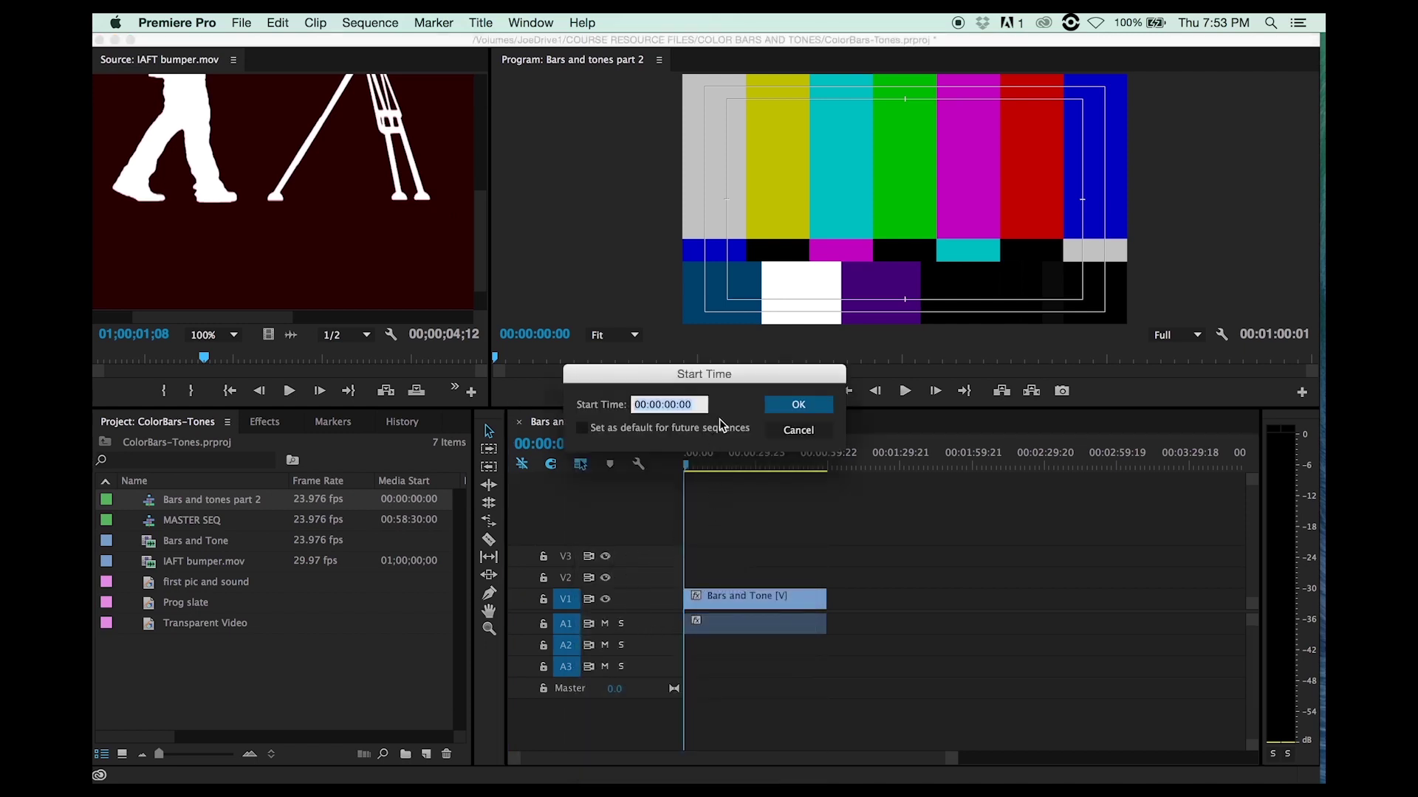
pyautogui.moveTo(715, 381); pyautogui.dragTo(909, 372)
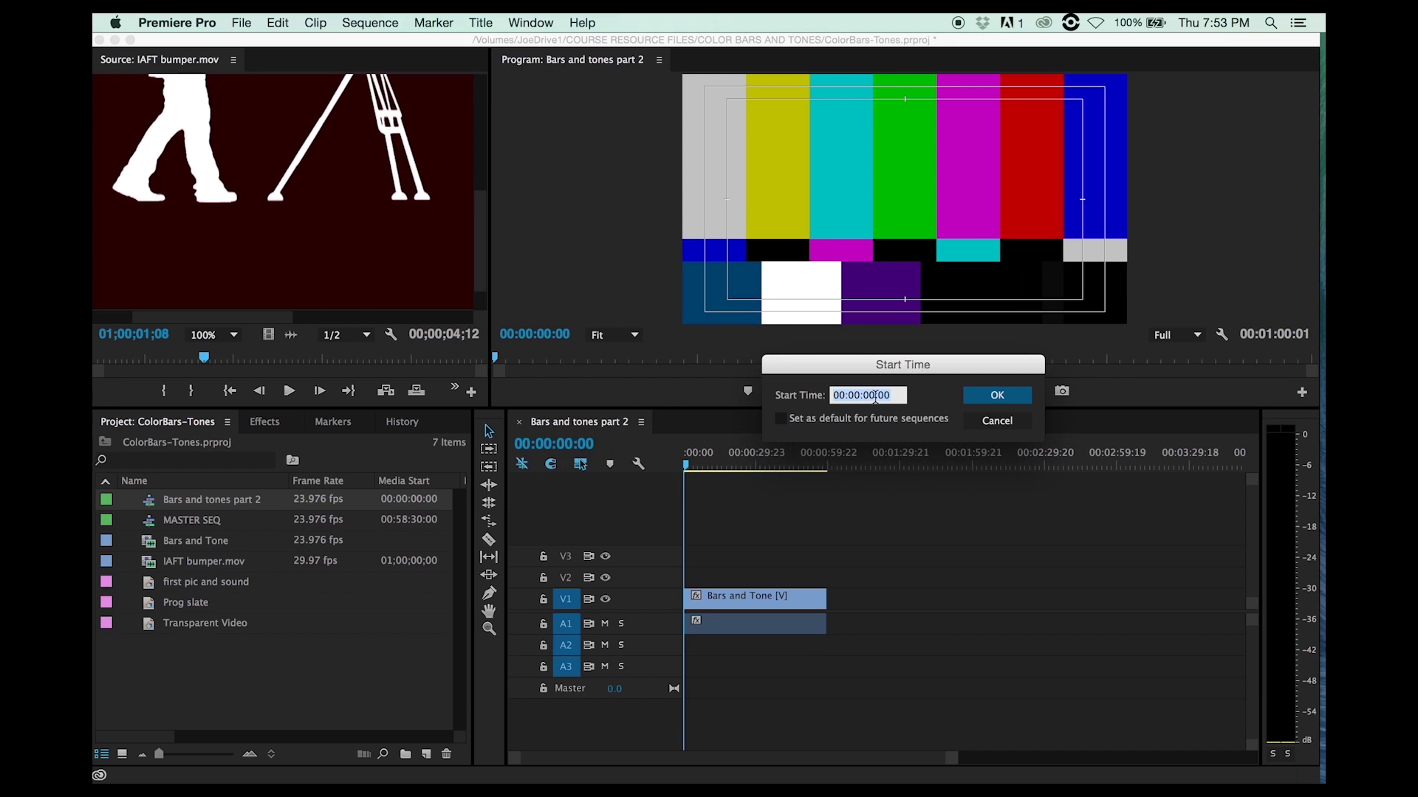
pyautogui.write('583000')
pyautogui.press('Return')
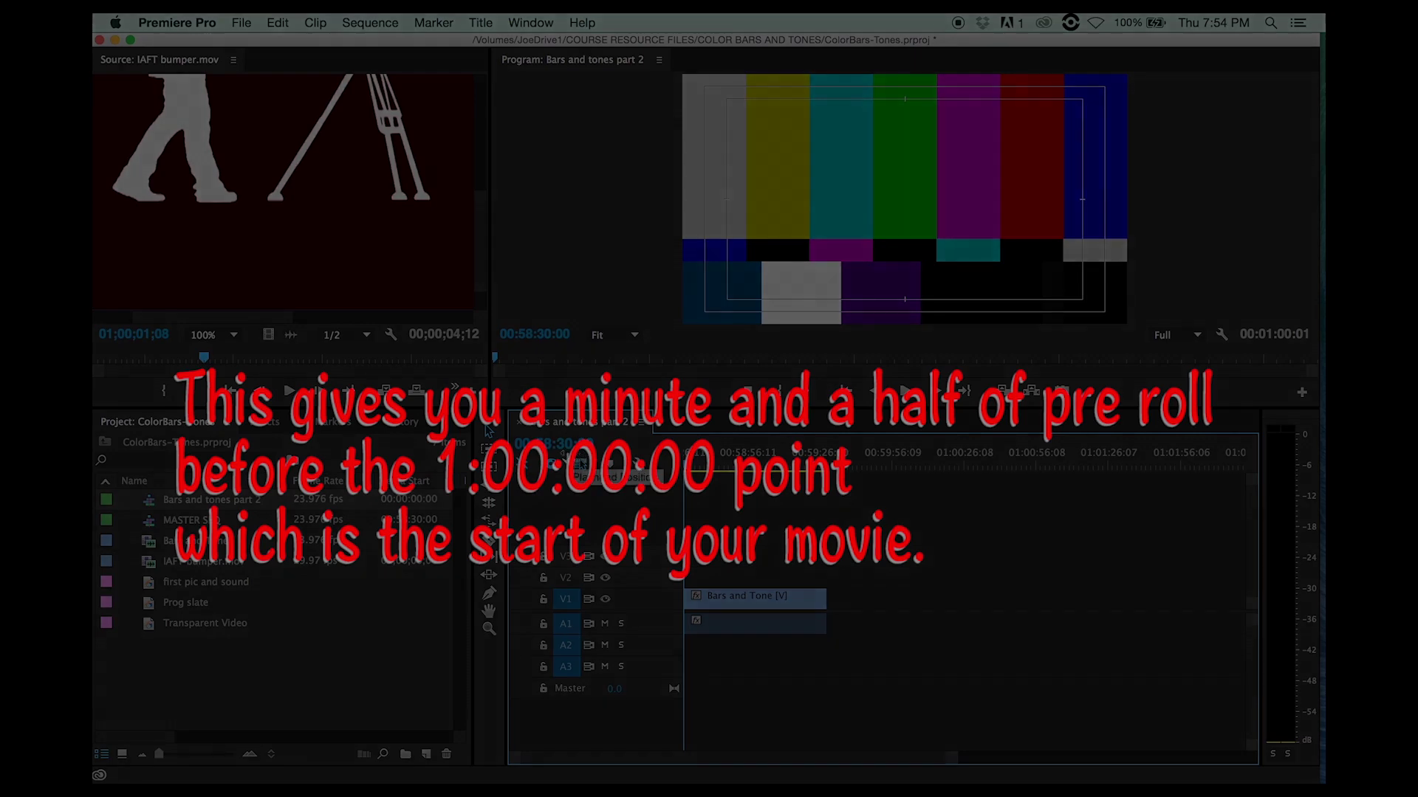
pyautogui.click(693, 468)
# - Move the playhead to 00:59:40:00, just past the end of the bars
pyautogui.moveTo(695, 469); pyautogui.dragTo(834, 475)
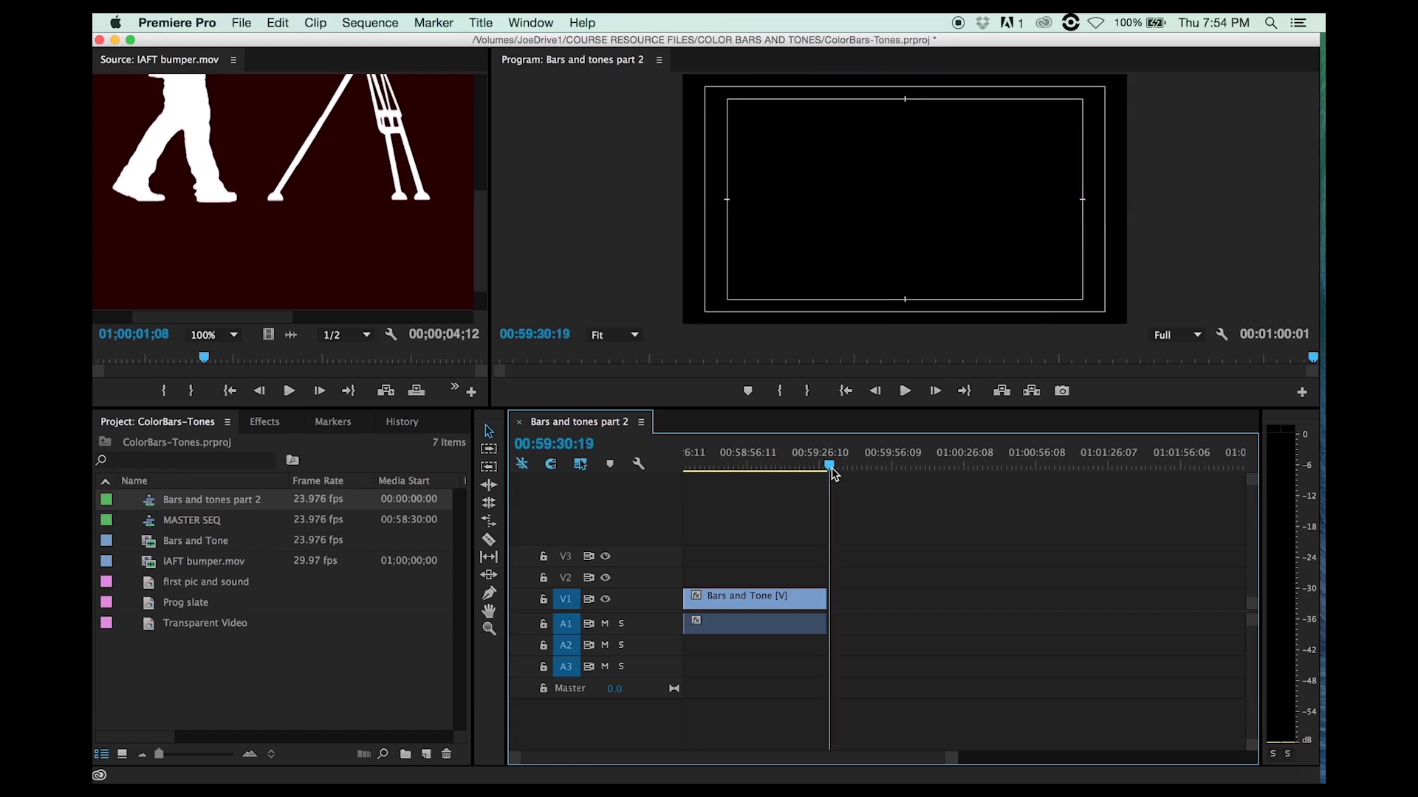
pyautogui.moveTo(832, 473); pyautogui.dragTo(855, 484)
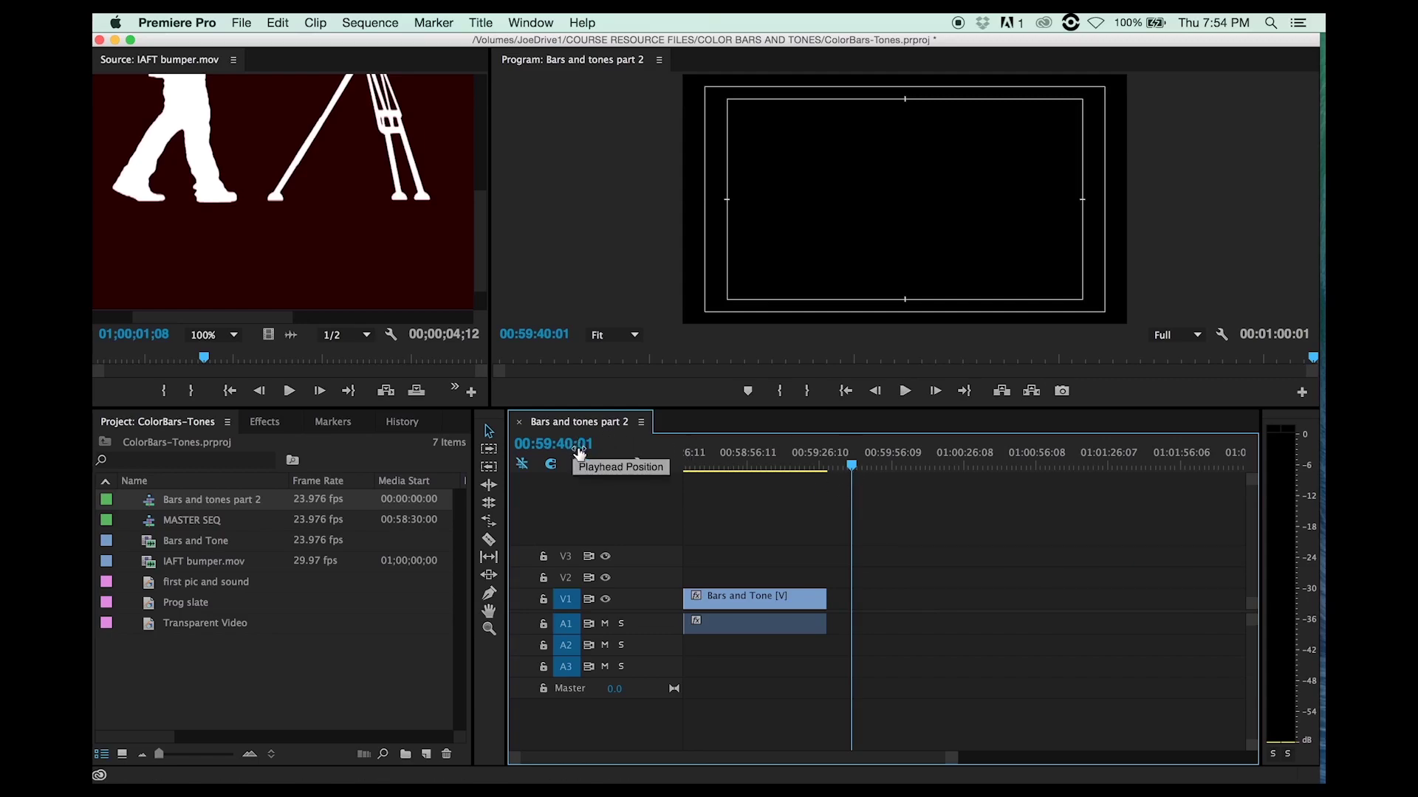
pyautogui.click(580, 449)
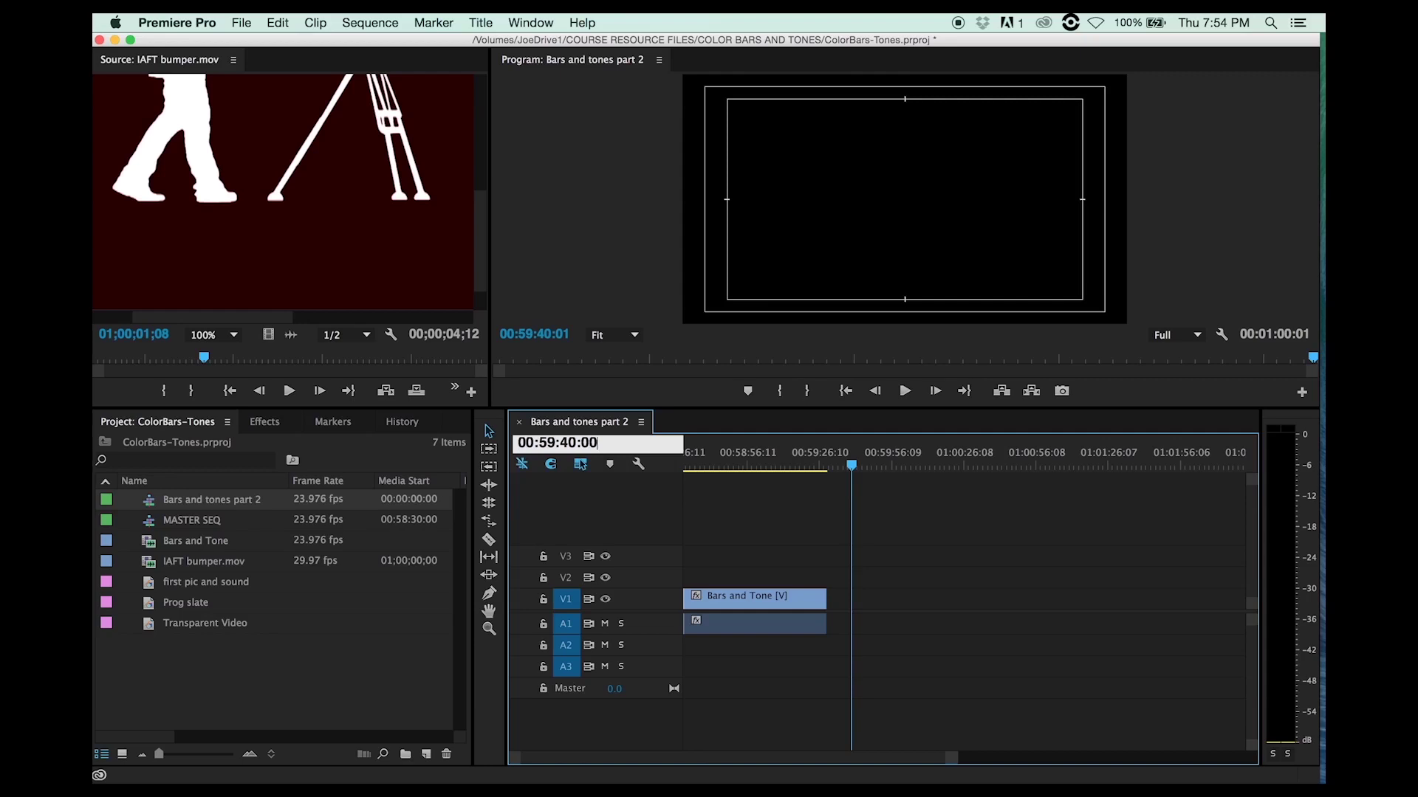
pyautogui.press('Return')
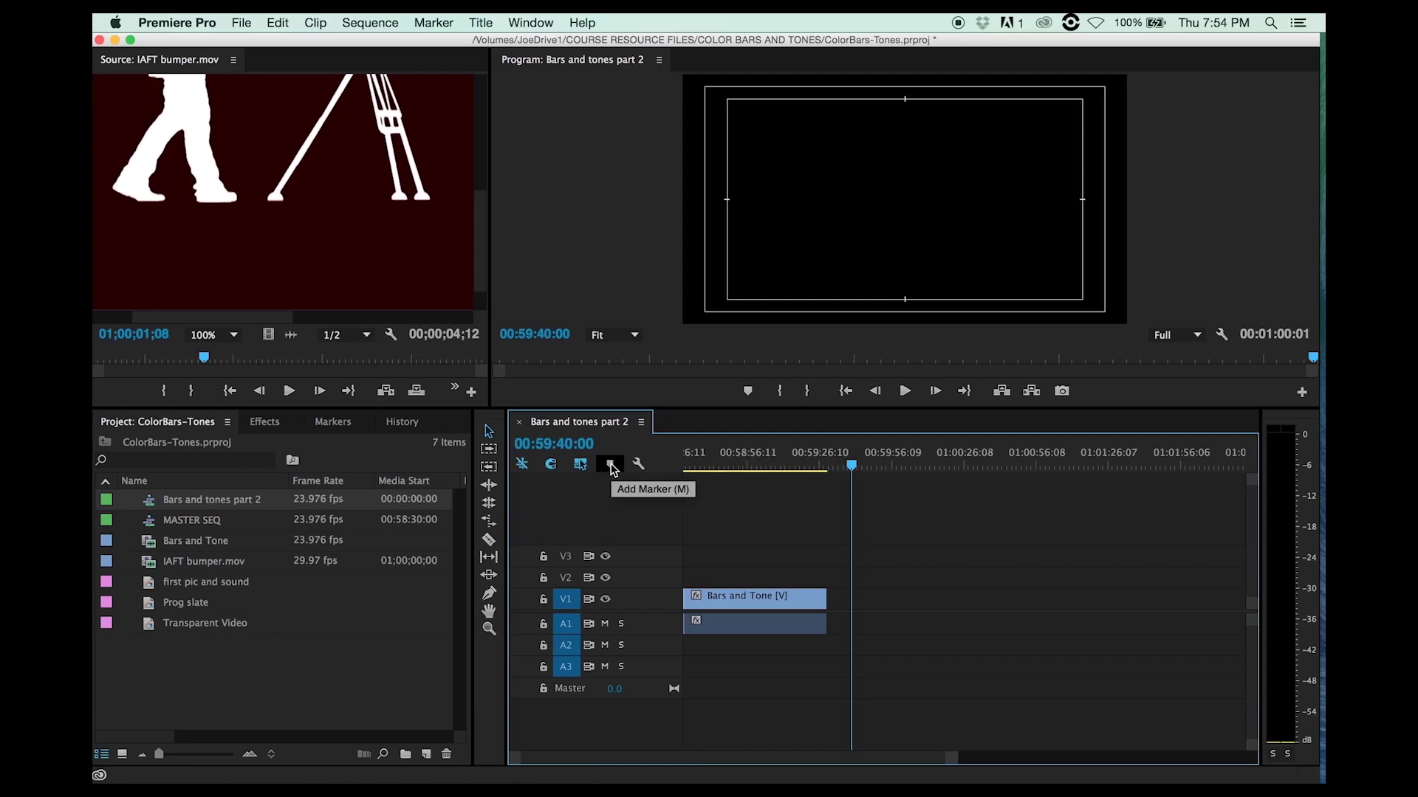
# - Add an orange 'TITLE CARD' marker at the 00:59:40:00 playhead position
pyautogui.click(612, 464)
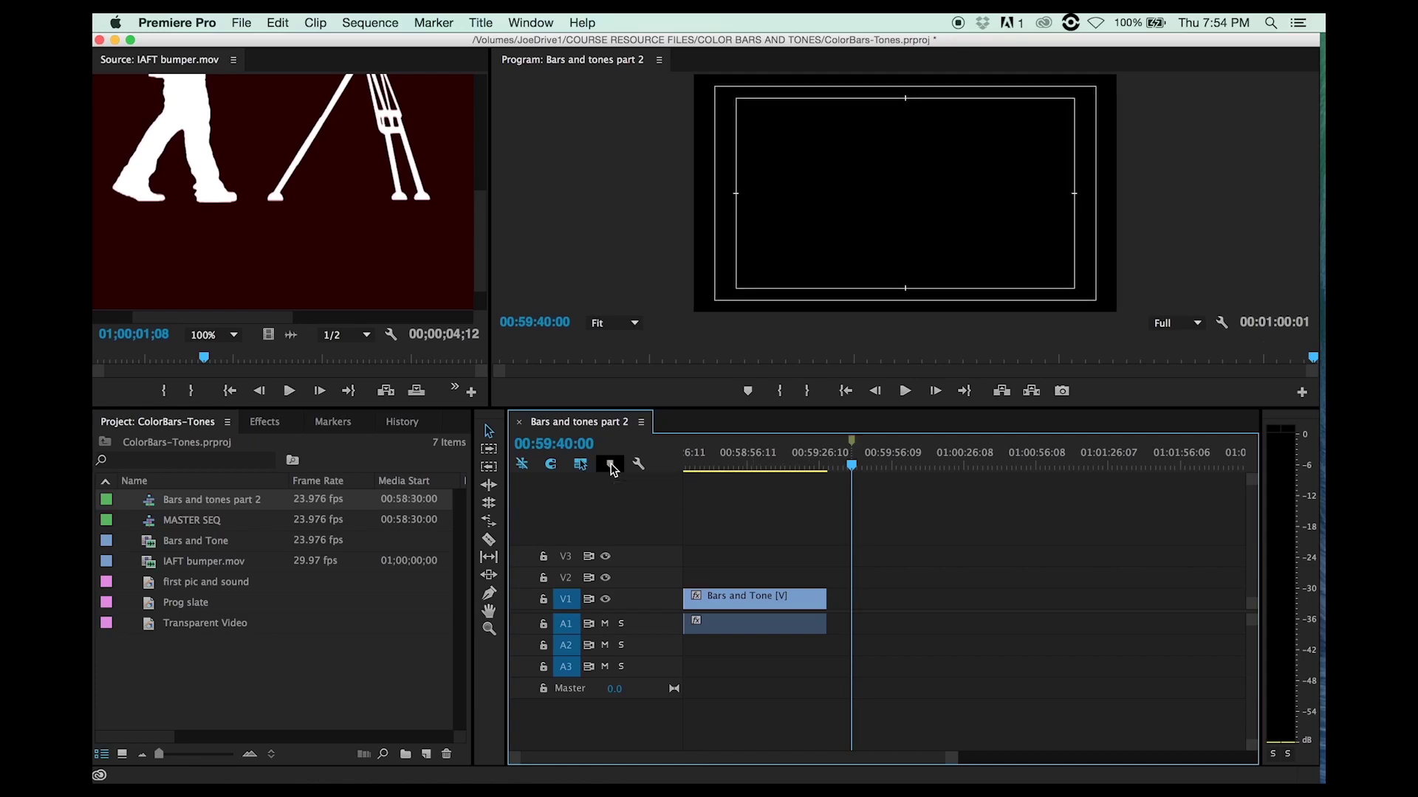
pyautogui.doubleClick(851, 446)
pyautogui.write('TITLE CARD')
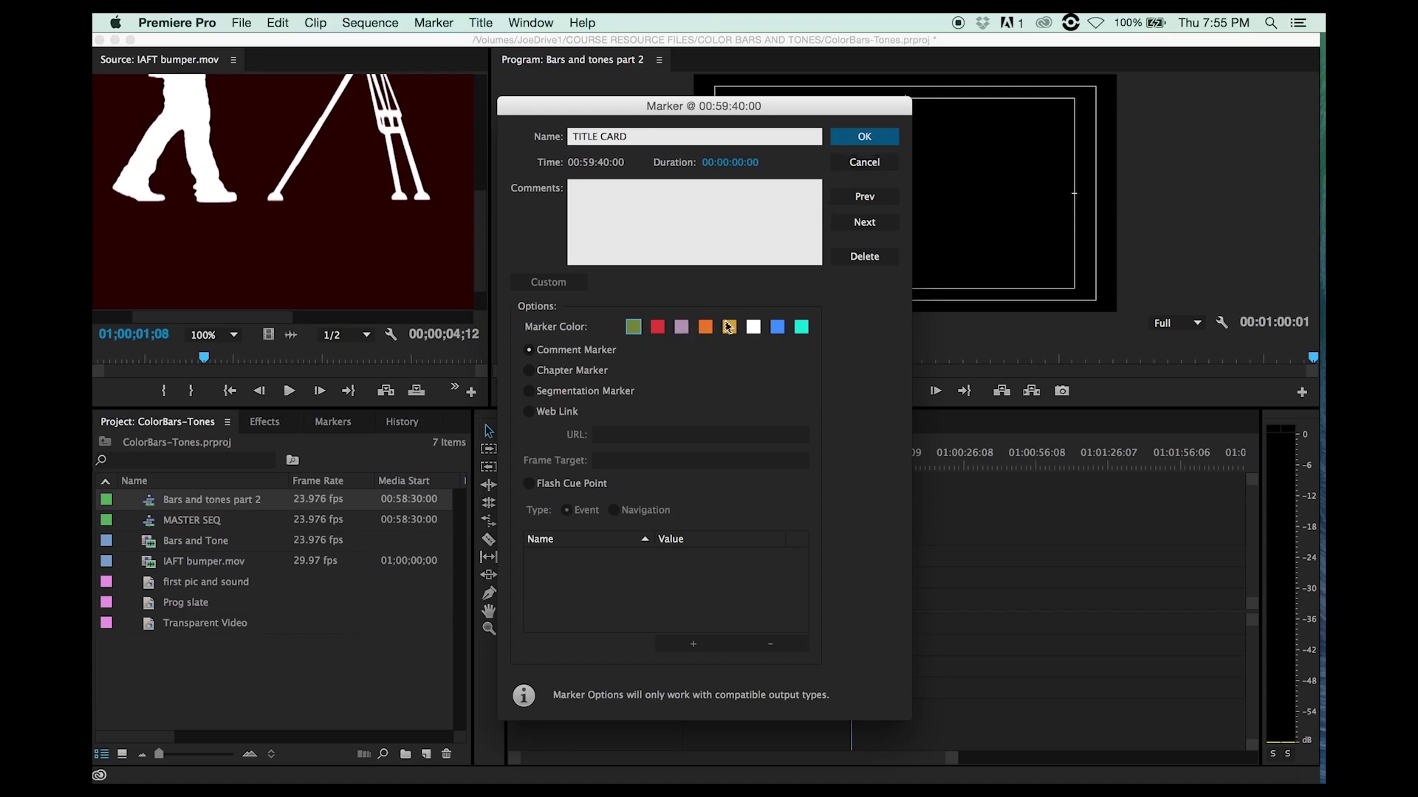
pyautogui.click(705, 327)
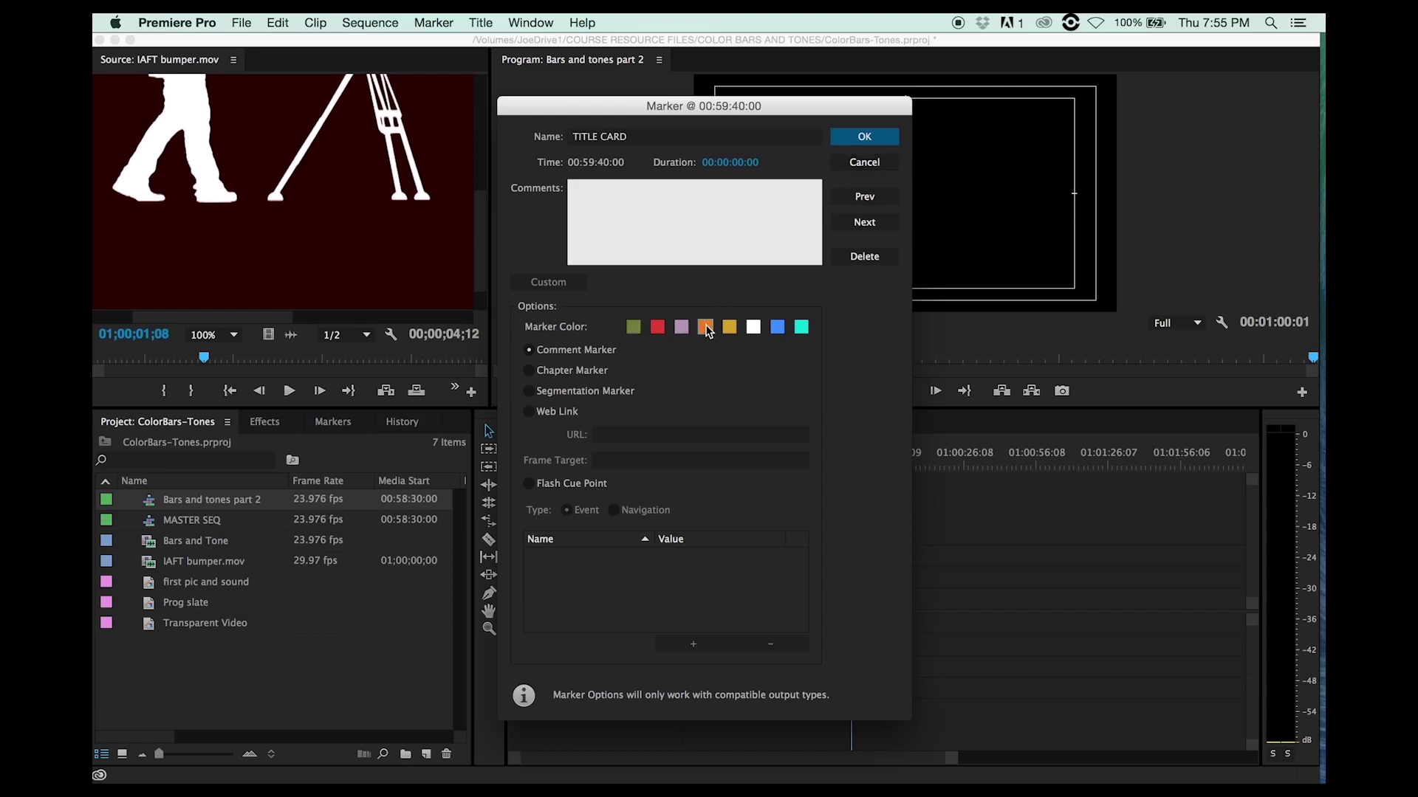
pyautogui.click(884, 140)
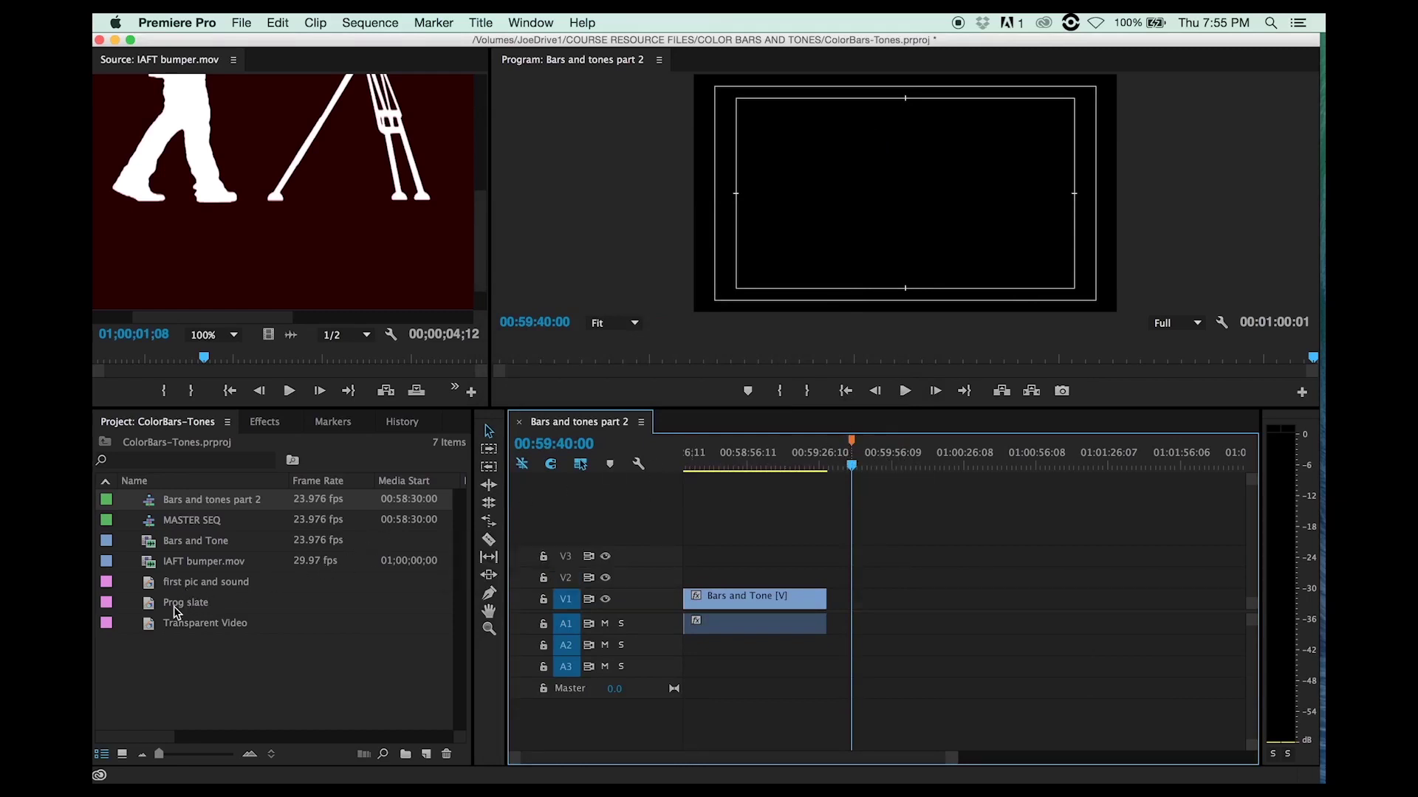
# - Review the Prog slate title and drop it onto V1 at the playhead
pyautogui.click(150, 654)
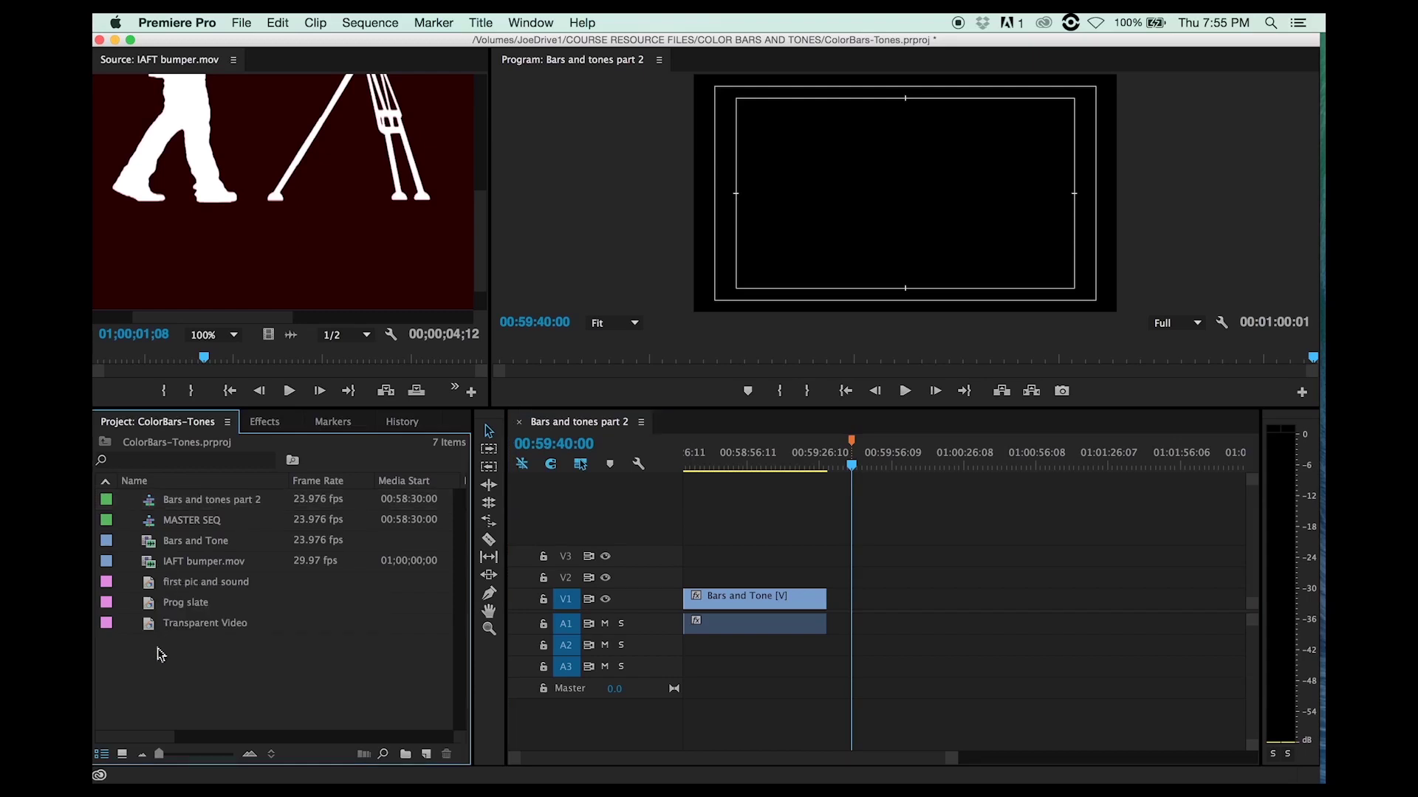
pyautogui.doubleClick(152, 607)
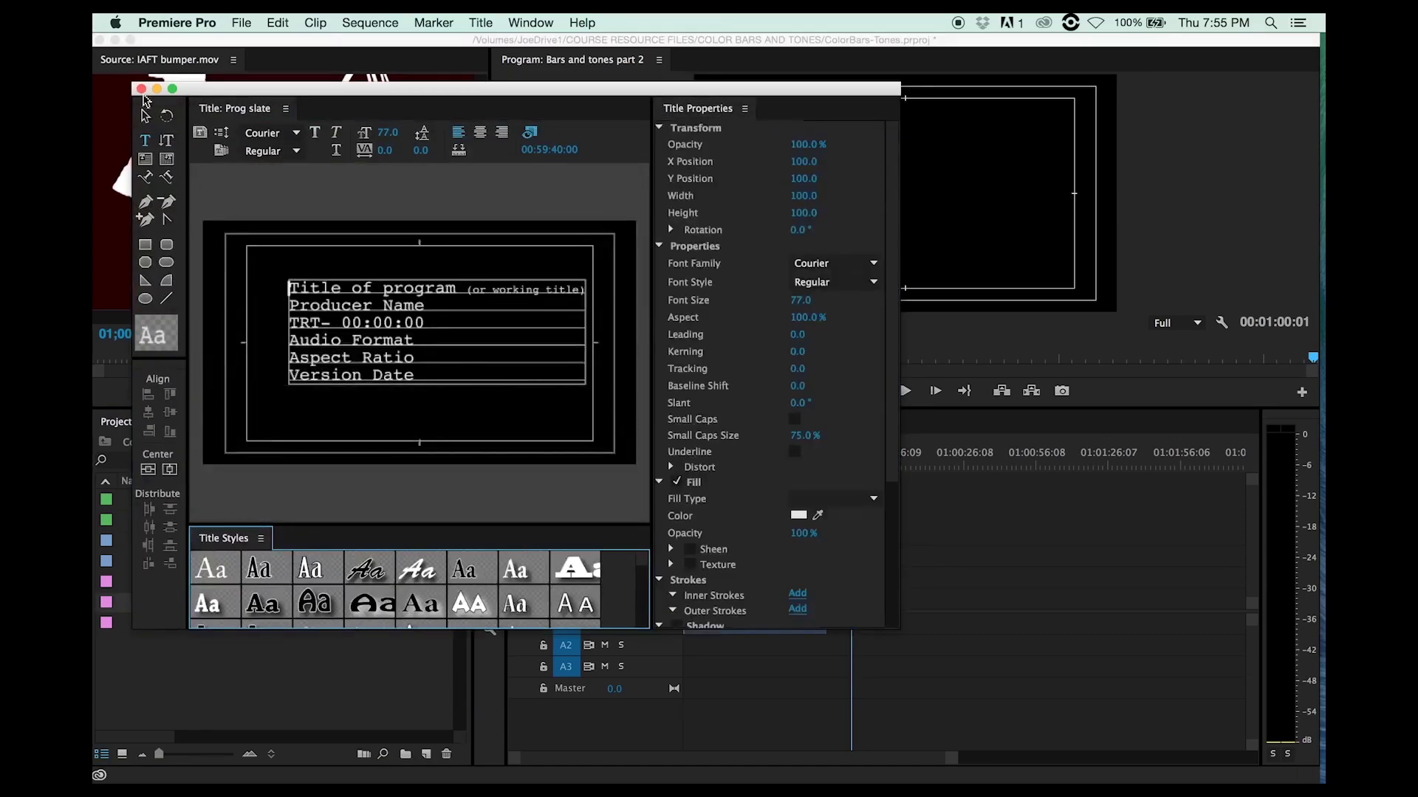
pyautogui.click(141, 90)
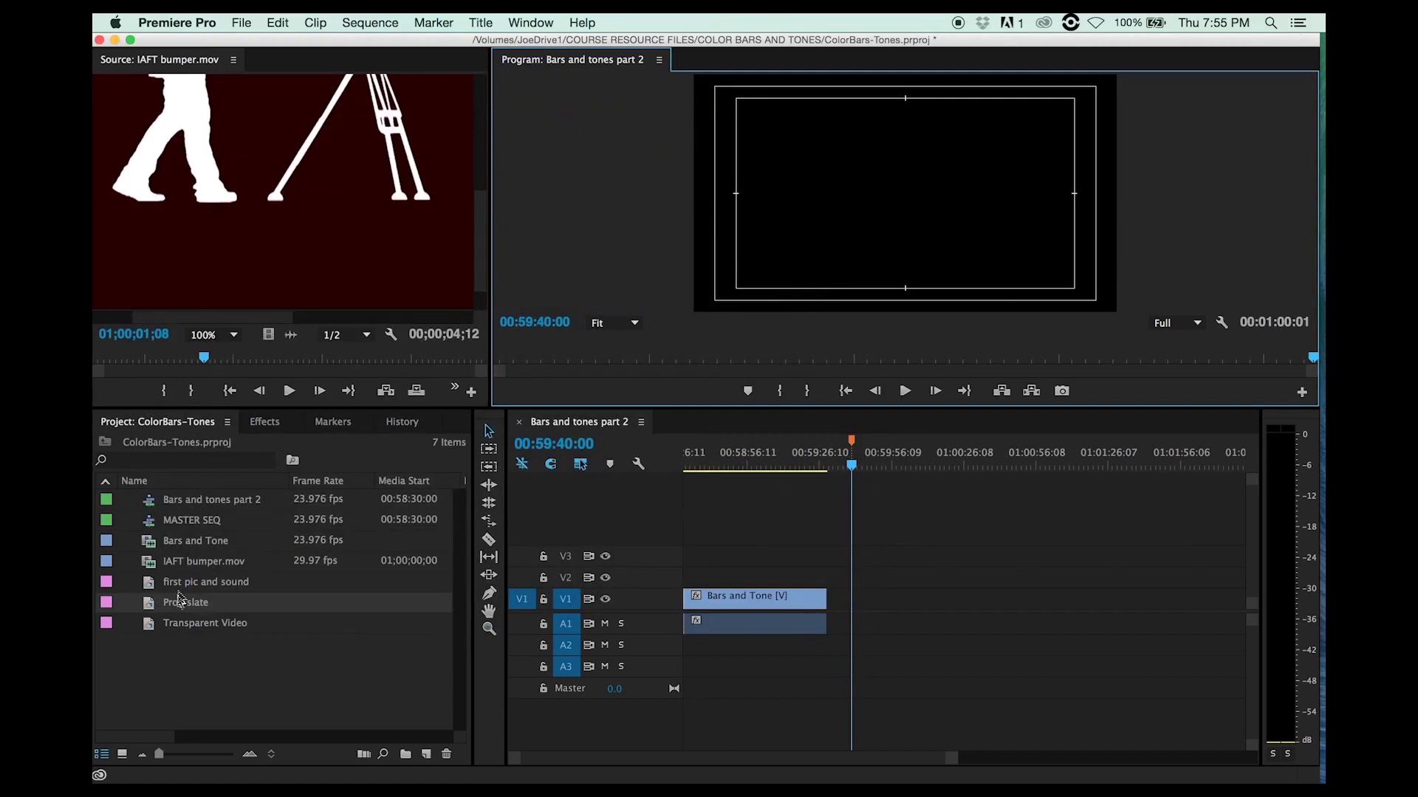
pyautogui.moveTo(156, 612); pyautogui.dragTo(860, 609)
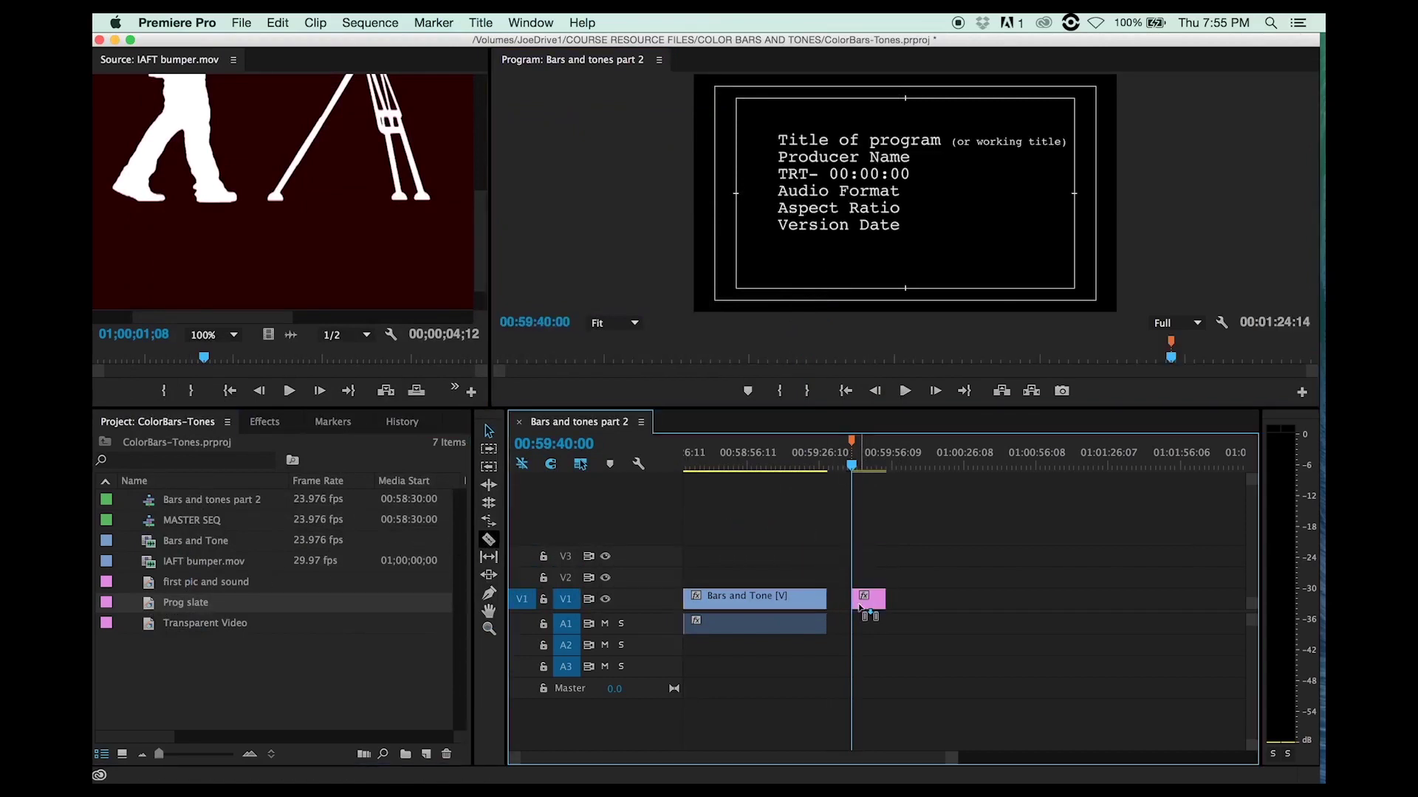
# - Trim the Prog slate so it ends at 00:59:50:00, 10 seconds long
pyautogui.click(859, 468)
pyautogui.moveTo(860, 466); pyautogui.dragTo(866, 466)
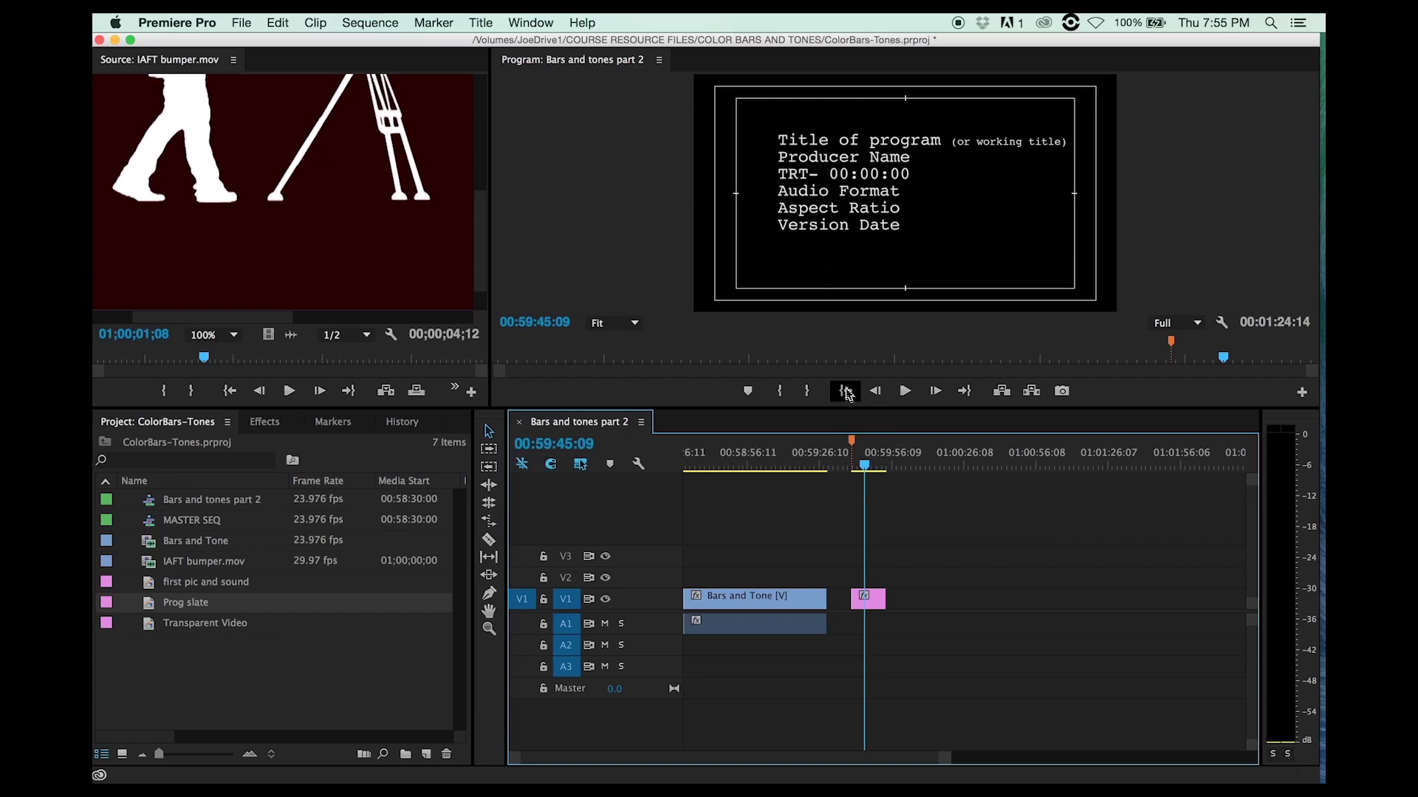
pyautogui.moveTo(892, 467); pyautogui.dragTo(892, 468)
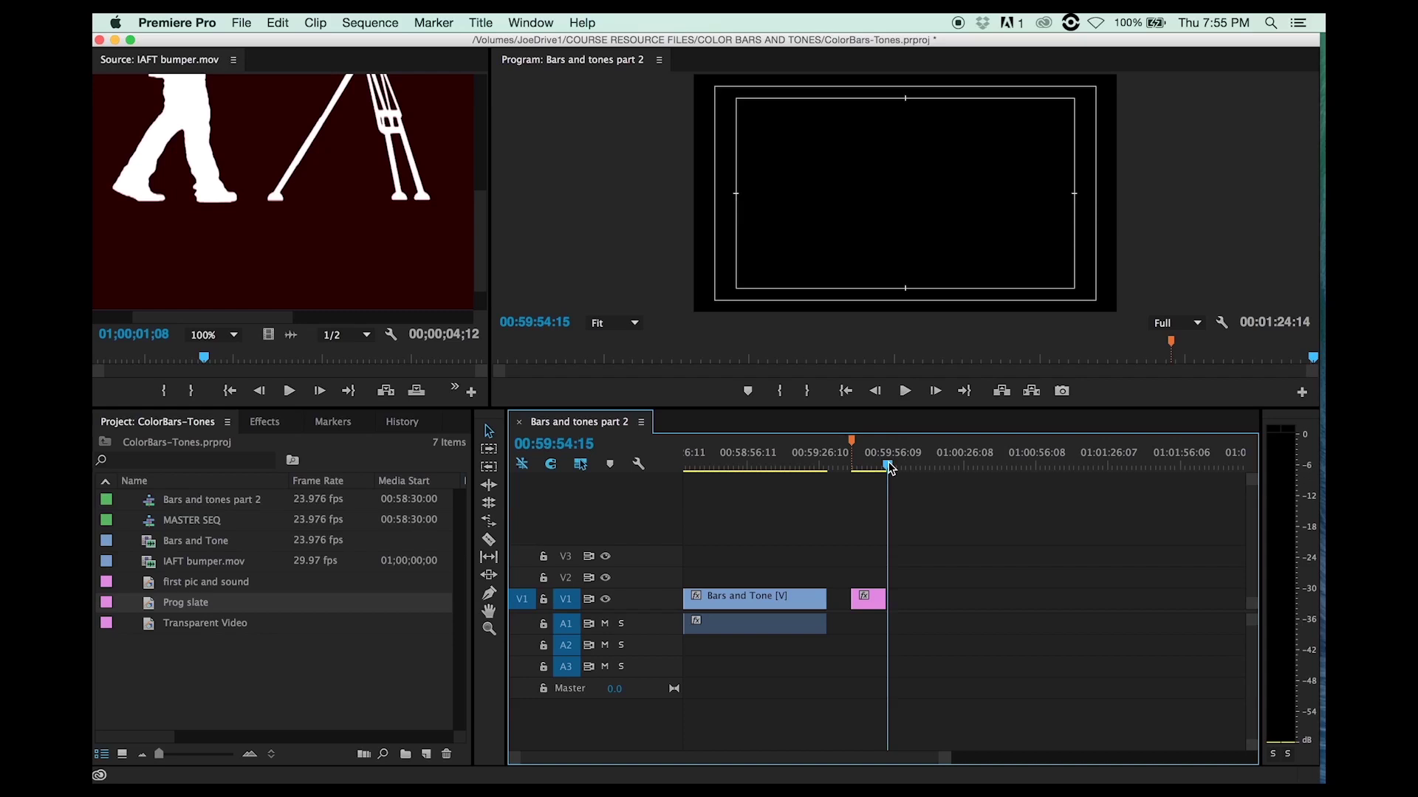
pyautogui.press('=')
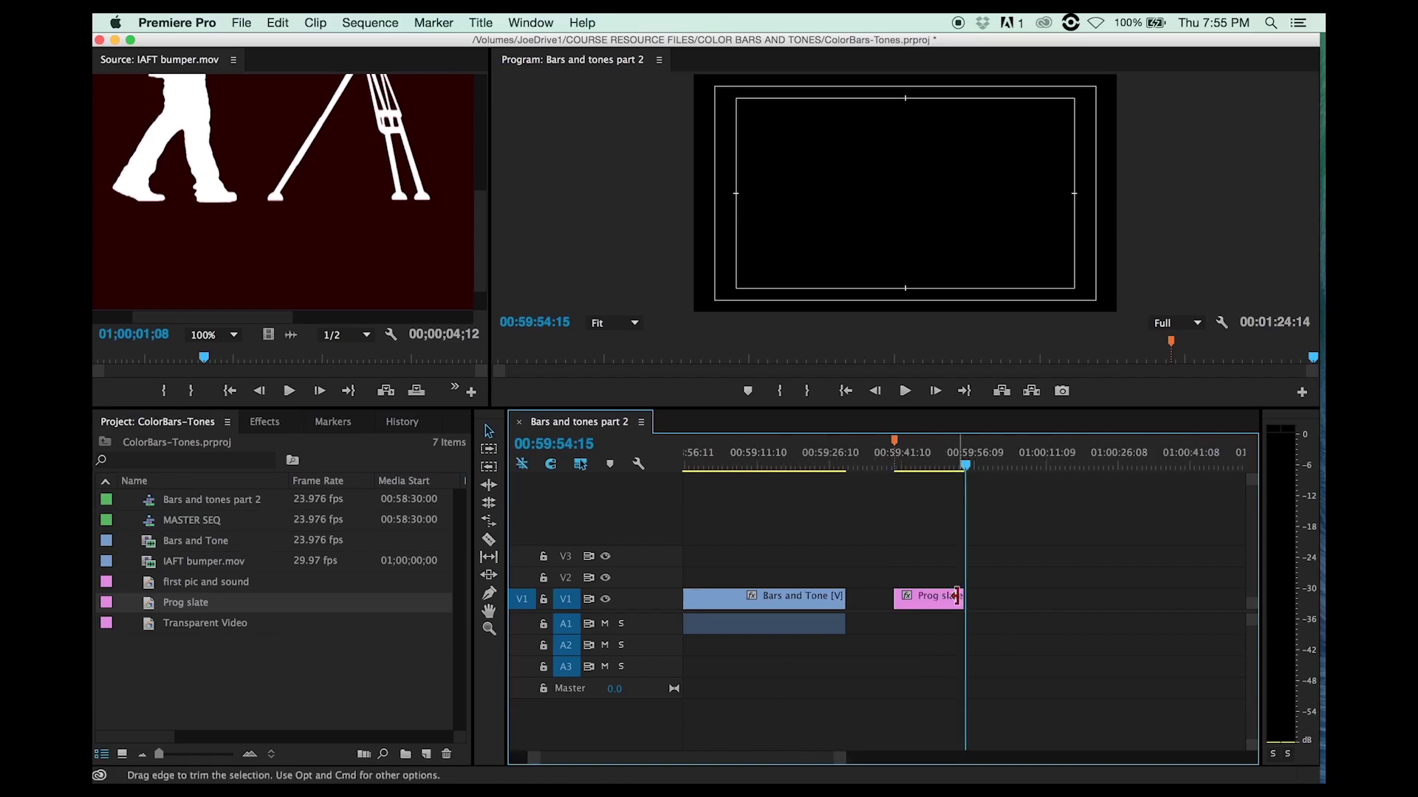
pyautogui.moveTo(960, 597)
pyautogui.mouseDown()
pyautogui.moveTo(986, 599)
pyautogui.moveTo(942, 599)
pyautogui.mouseUp()
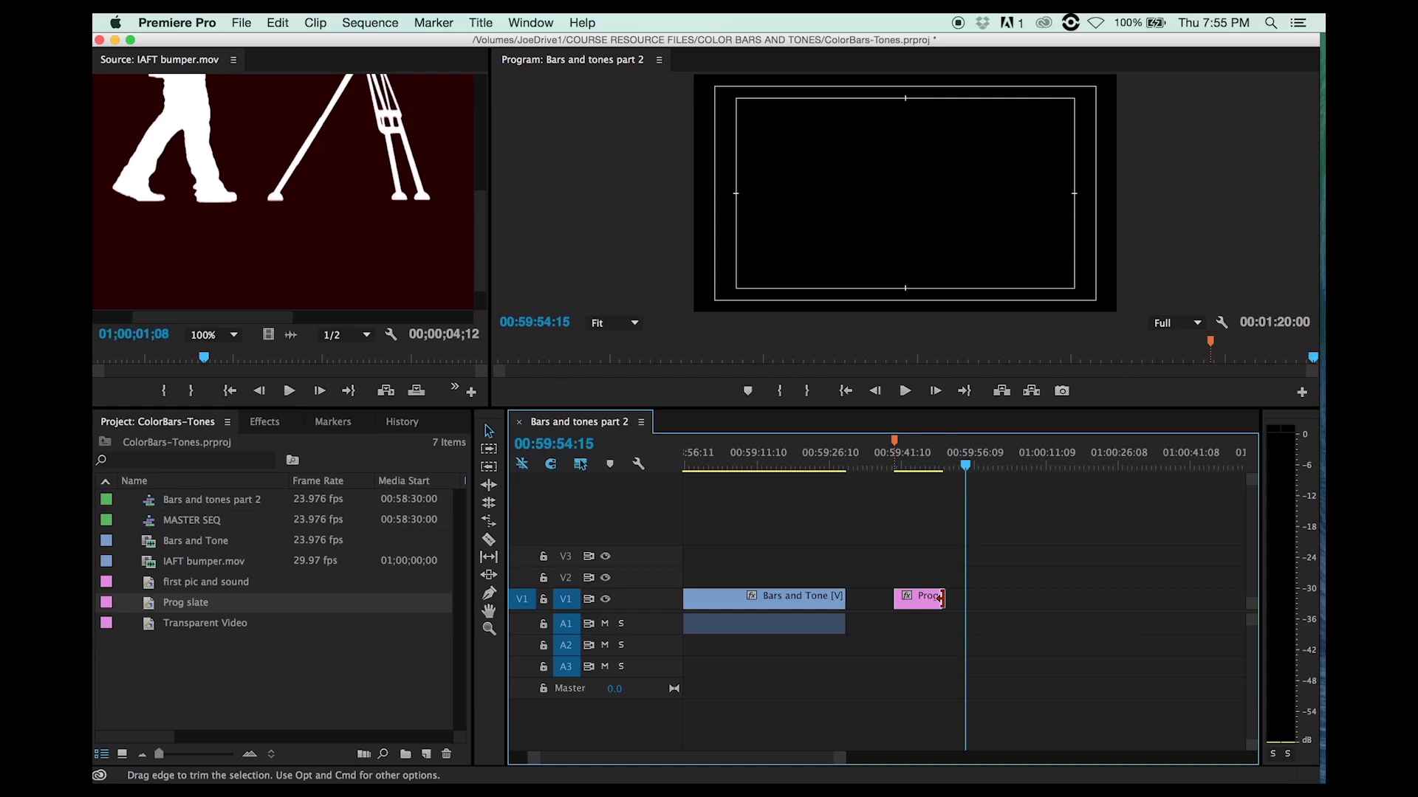
pyautogui.click(943, 468)
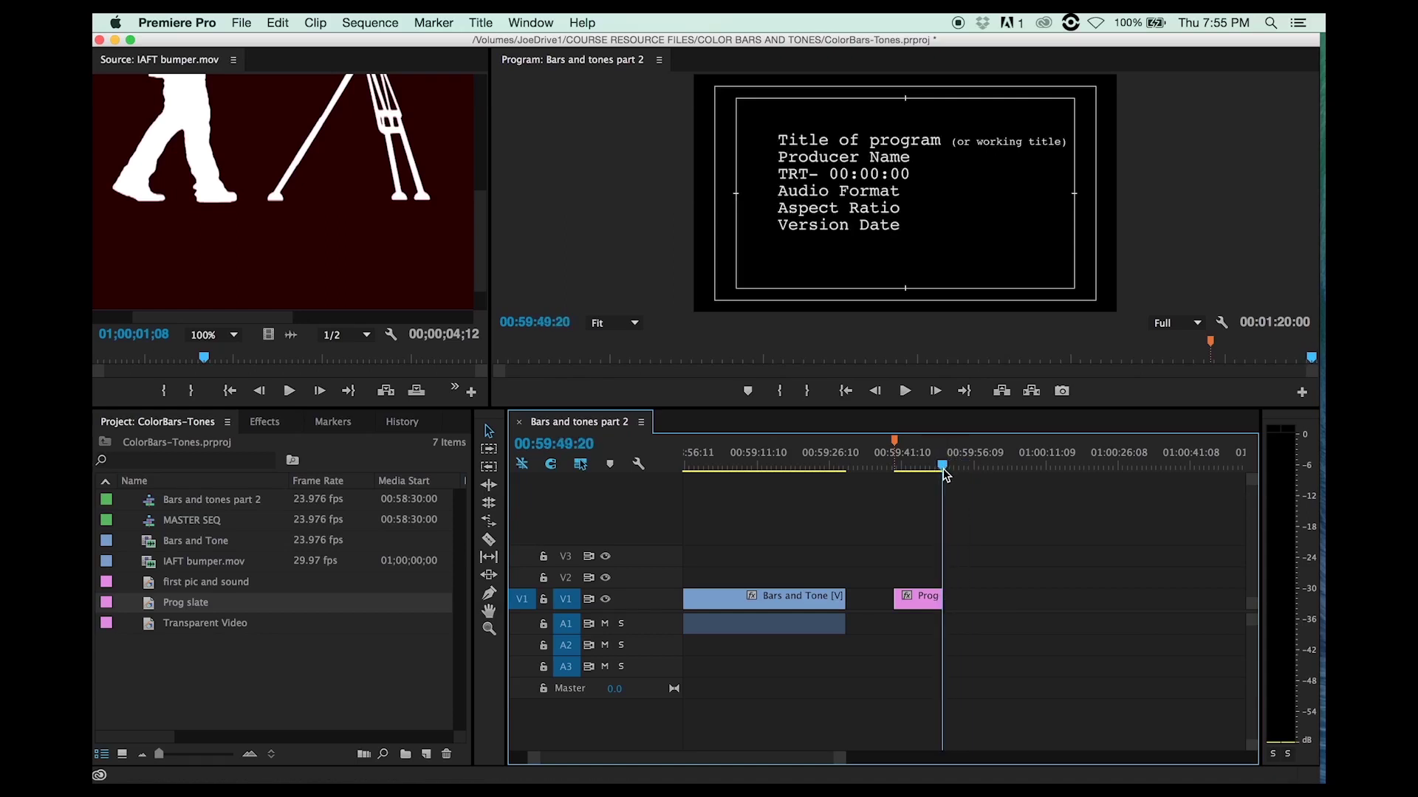
pyautogui.click(944, 468)
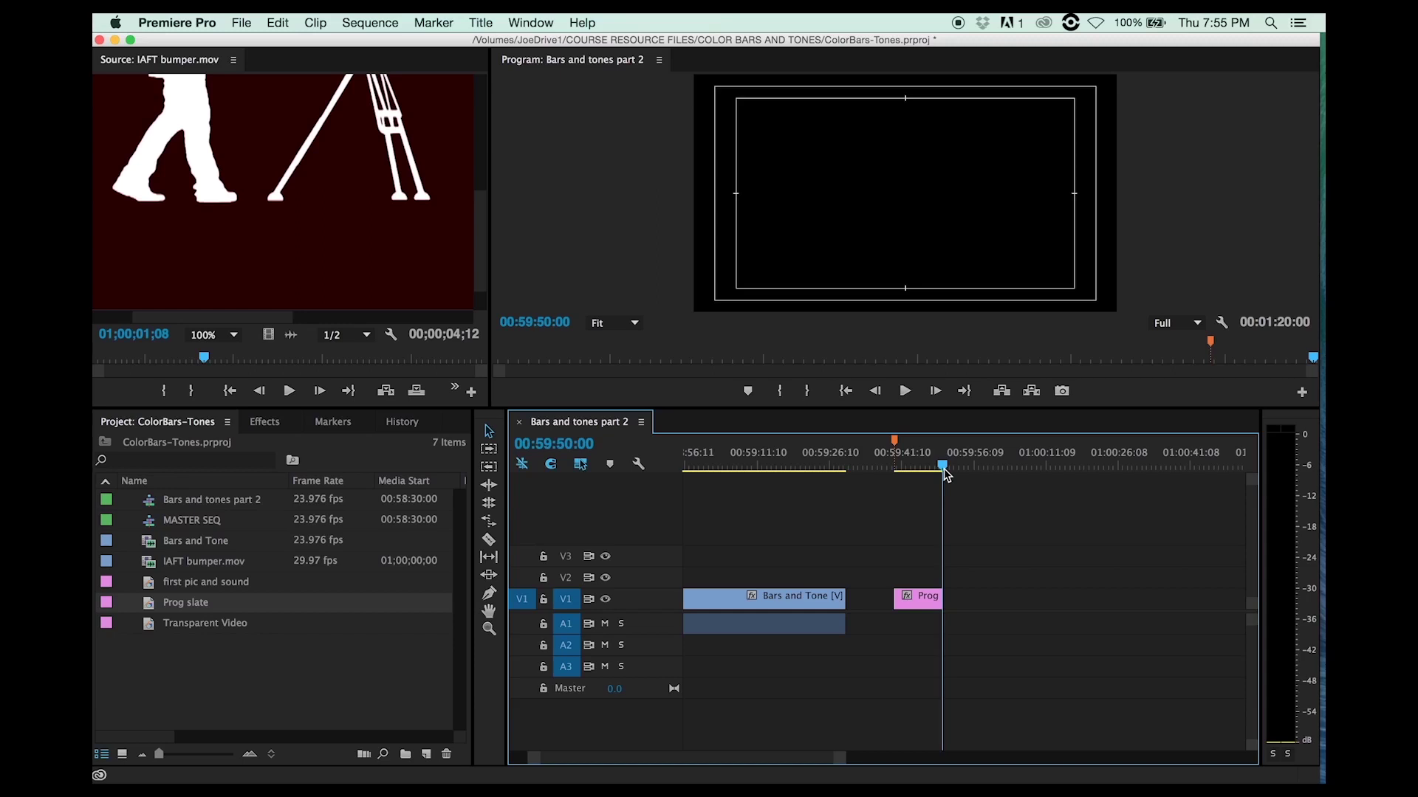
pyautogui.moveTo(944, 470); pyautogui.dragTo(1121, 463)
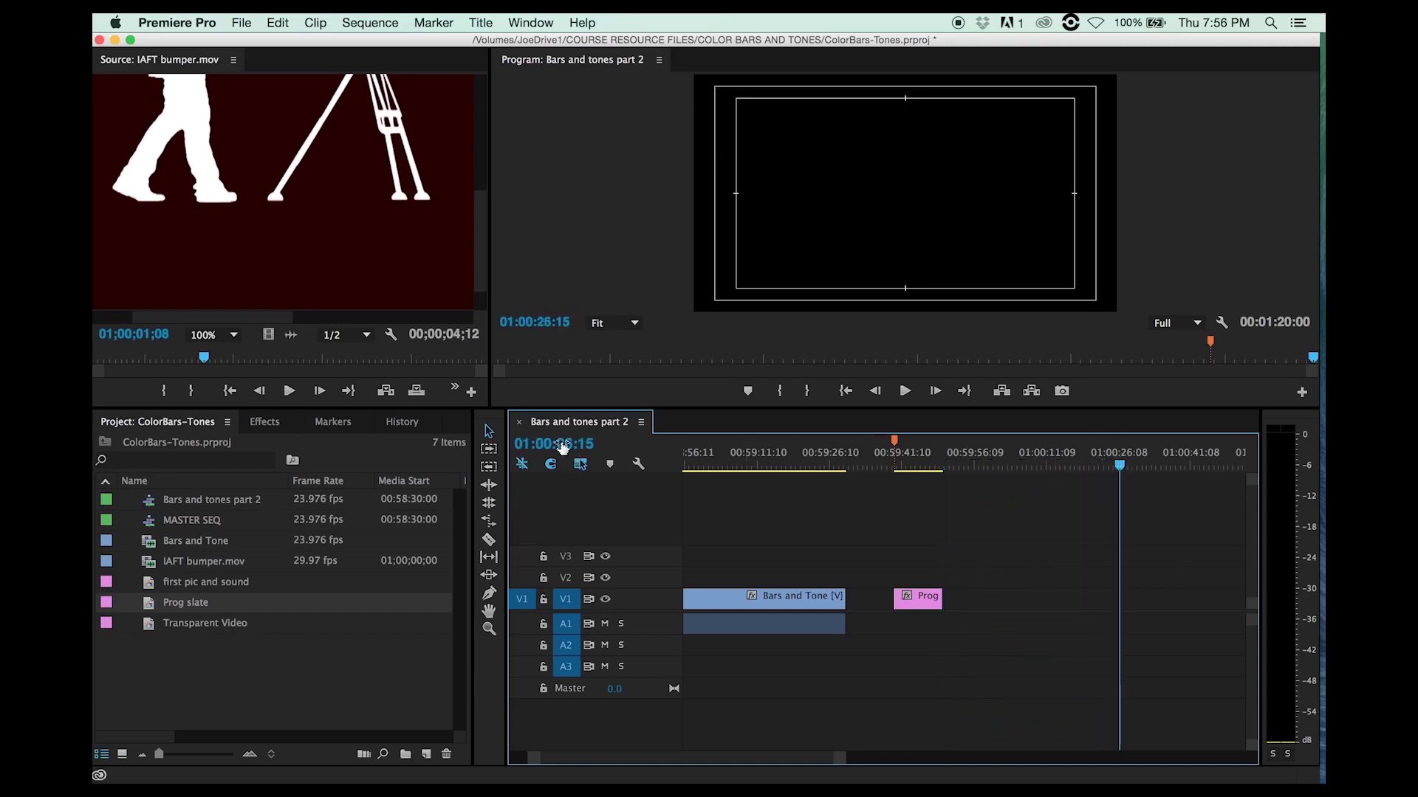
pyautogui.click(564, 442)
# - Move the playhead to 01:00:00:00
pyautogui.click(565, 443)
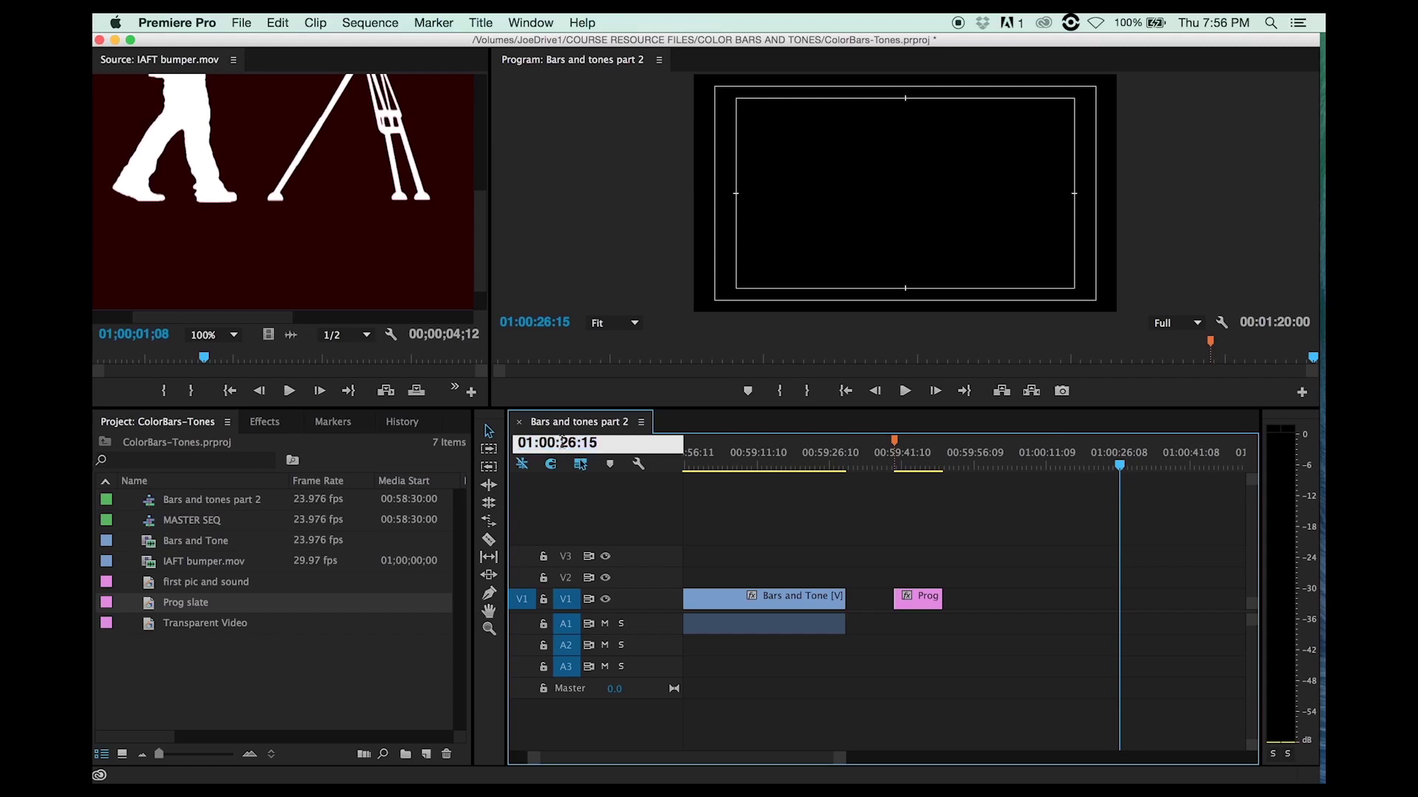
pyautogui.press('super+a')
pyautogui.write('1:')
pyautogui.press('Return')
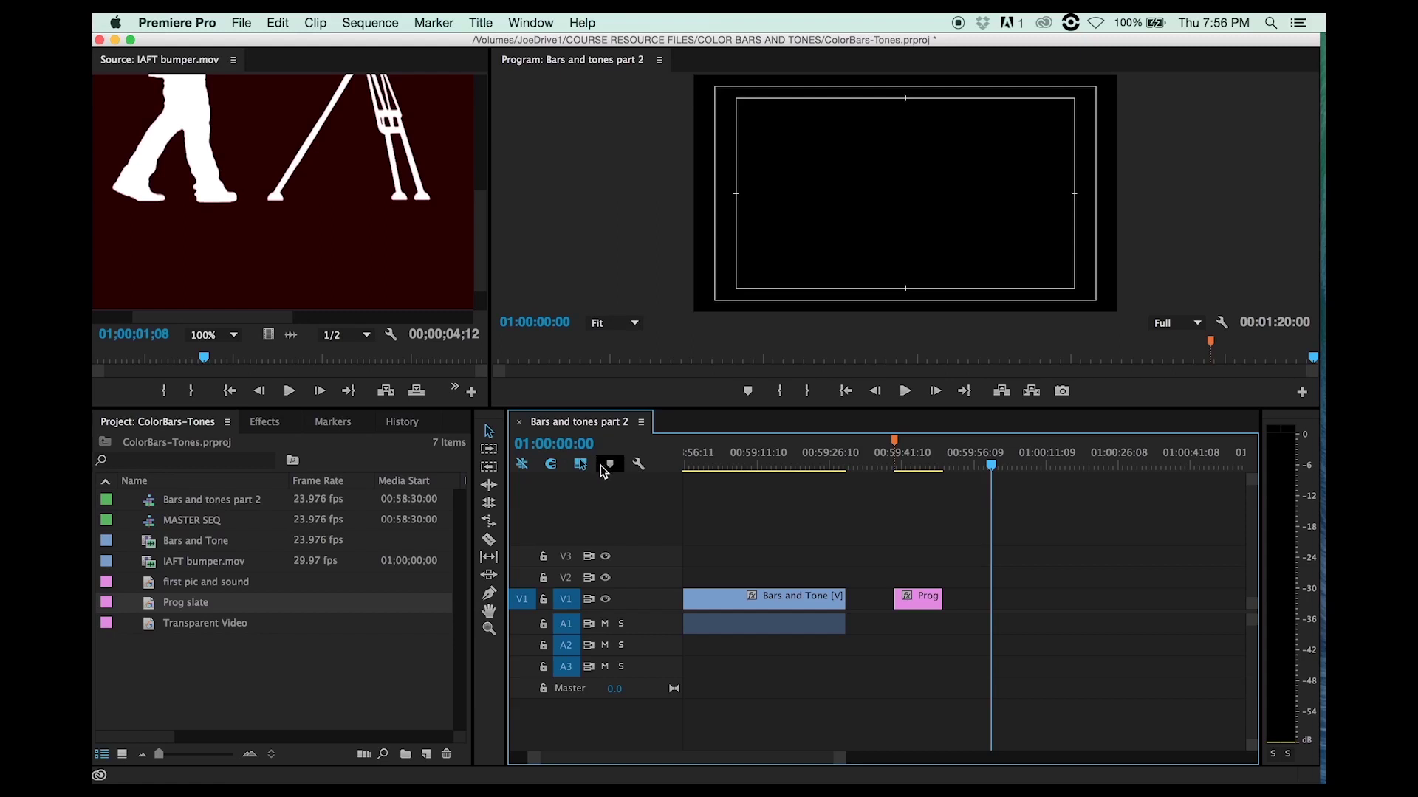
# - Add a red marker named 'START FILM' at the playhead
pyautogui.click(607, 467)
pyautogui.doubleClick(993, 444)
pyautogui.write('START FILM')
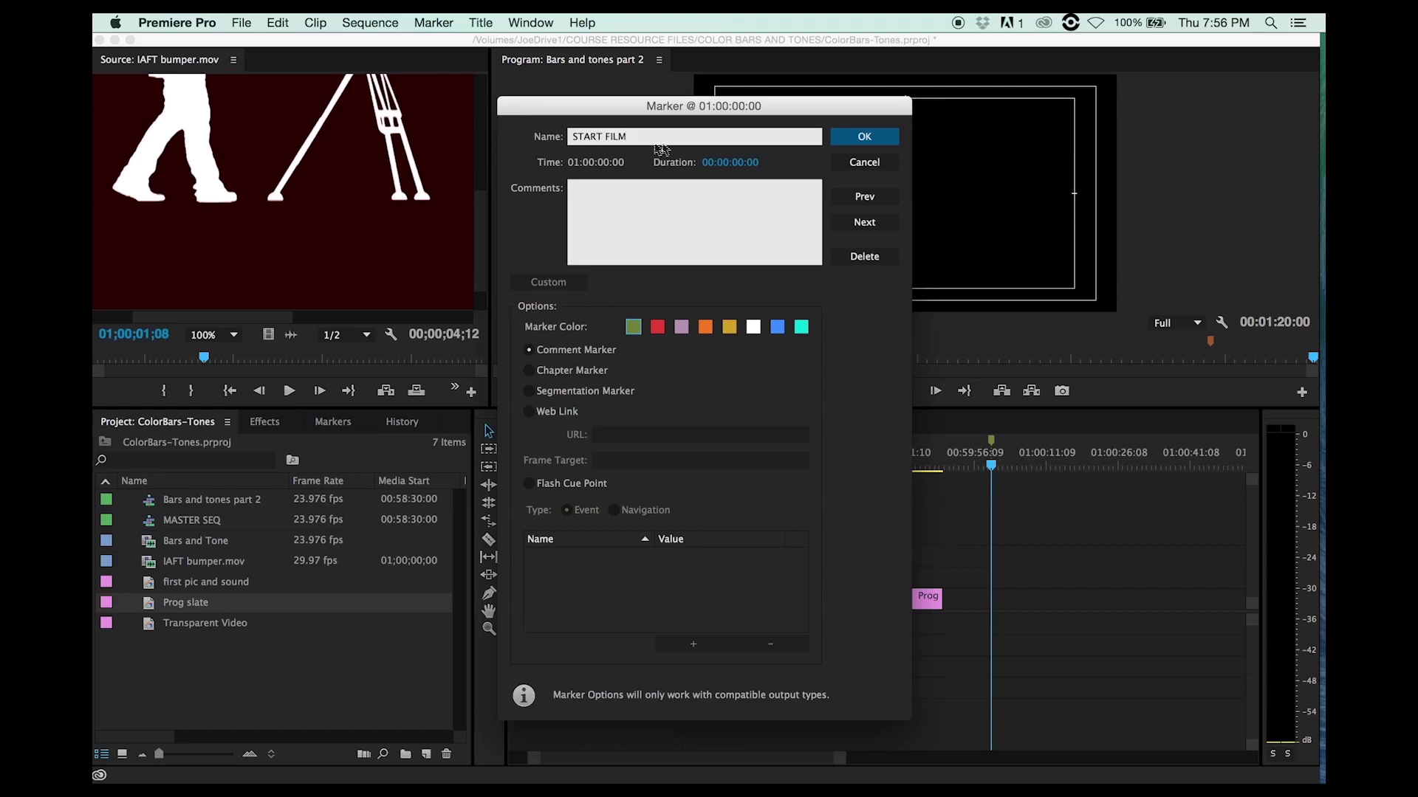
pyautogui.click(659, 327)
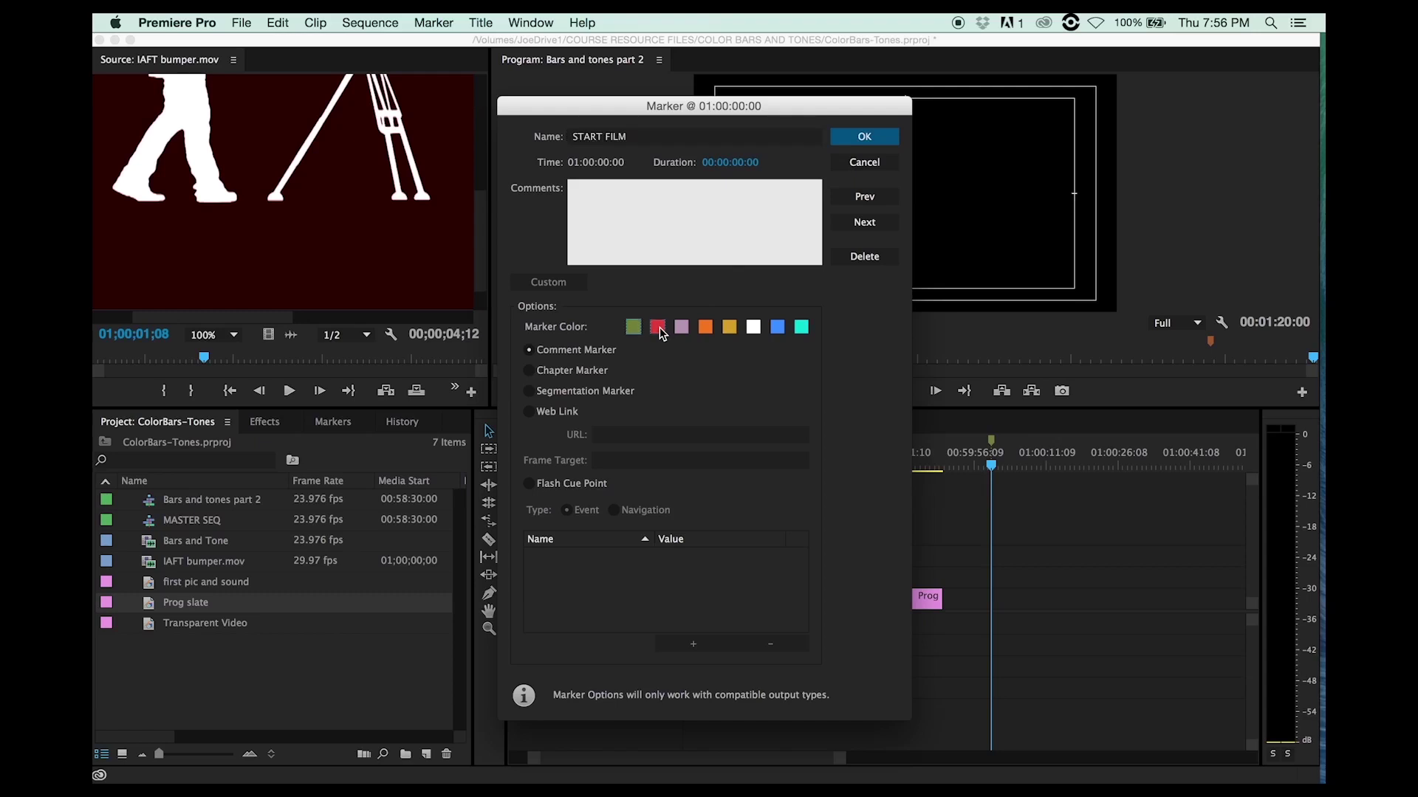
pyautogui.click(864, 139)
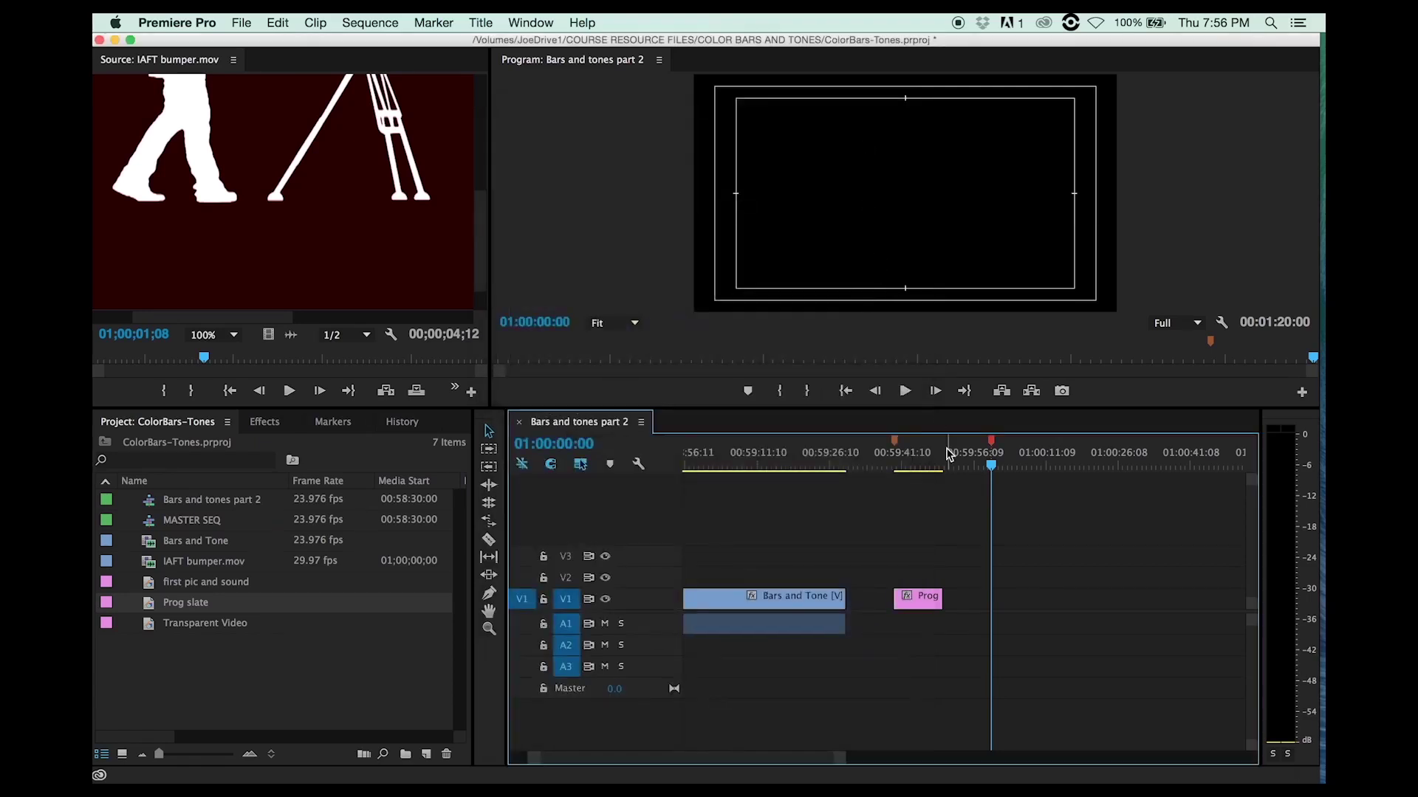
# - Move the playhead to 00:59:58:00, two seconds before START FILM
pyautogui.press('=')
pyautogui.press('=')
pyautogui.press('=')
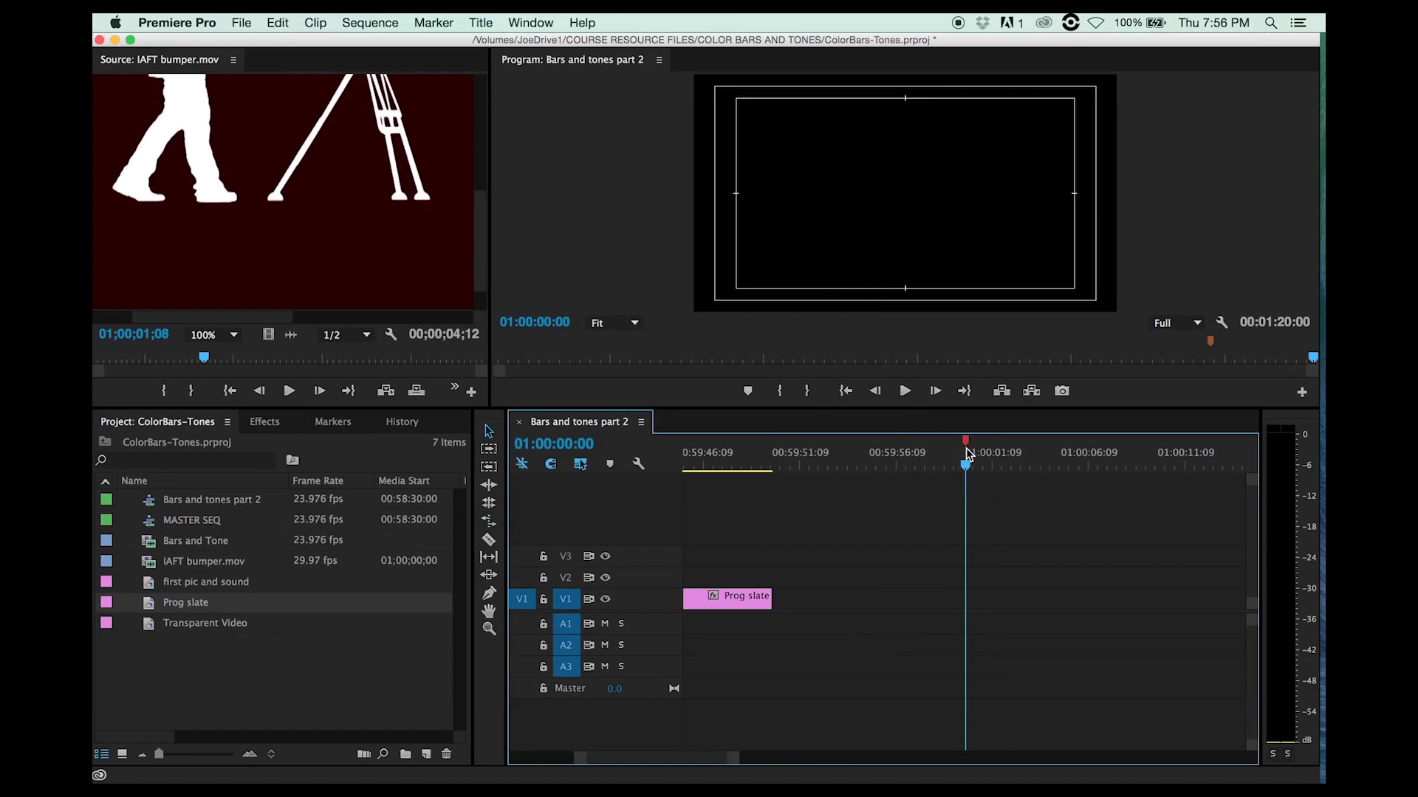
pyautogui.moveTo(962, 465); pyautogui.dragTo(936, 472)
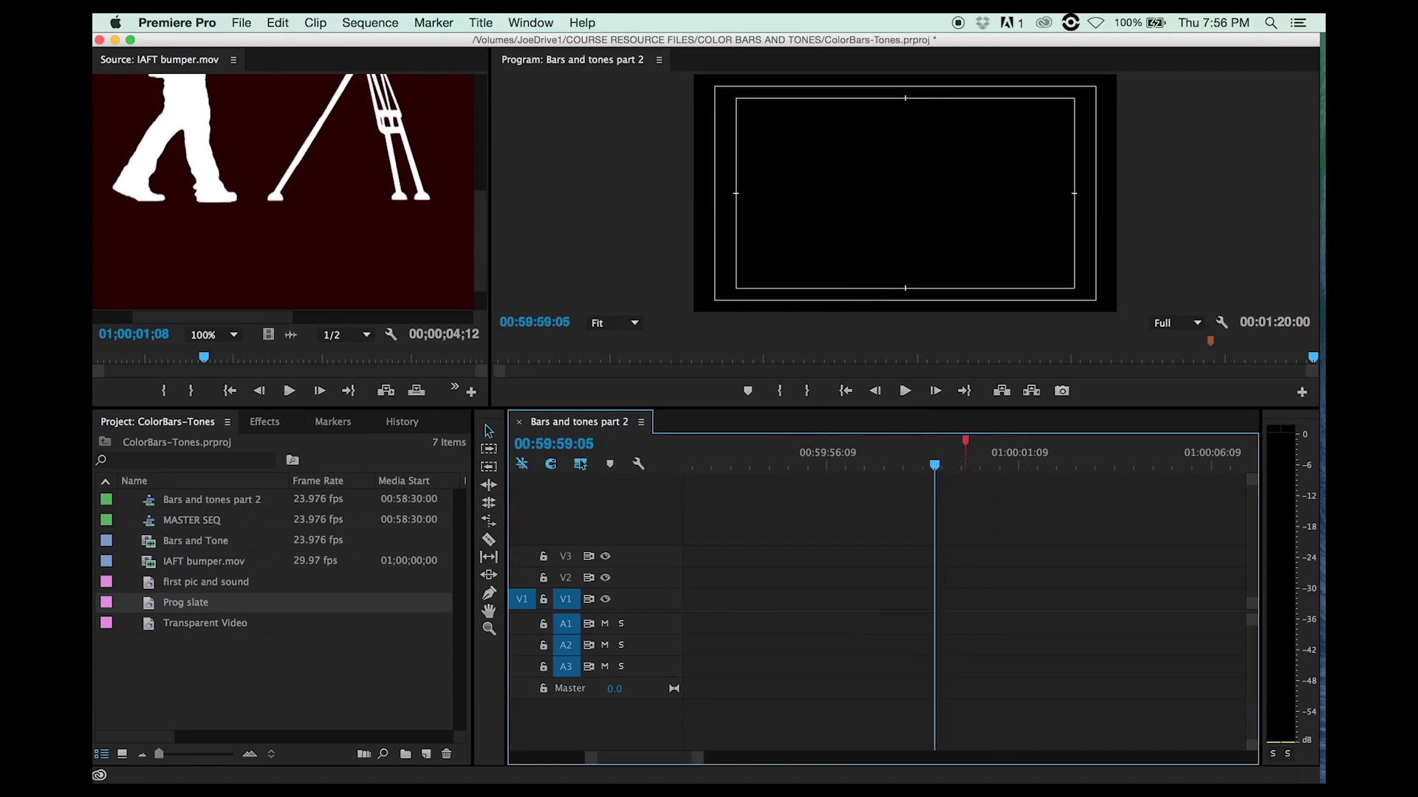
pyautogui.click(564, 442)
pyautogui.click(563, 441)
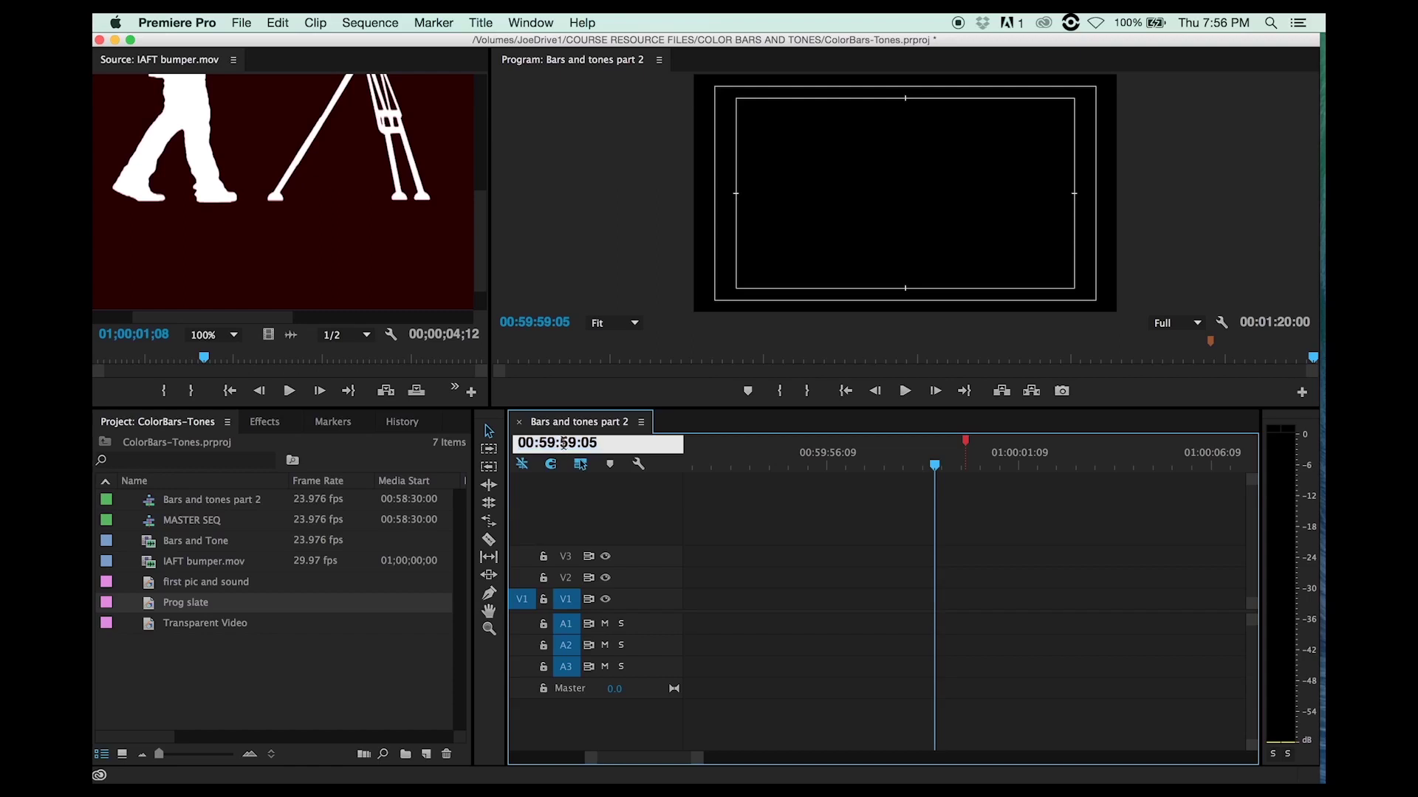
pyautogui.press('BackSpace')
pyautogui.write('8')
pyautogui.press('Return')
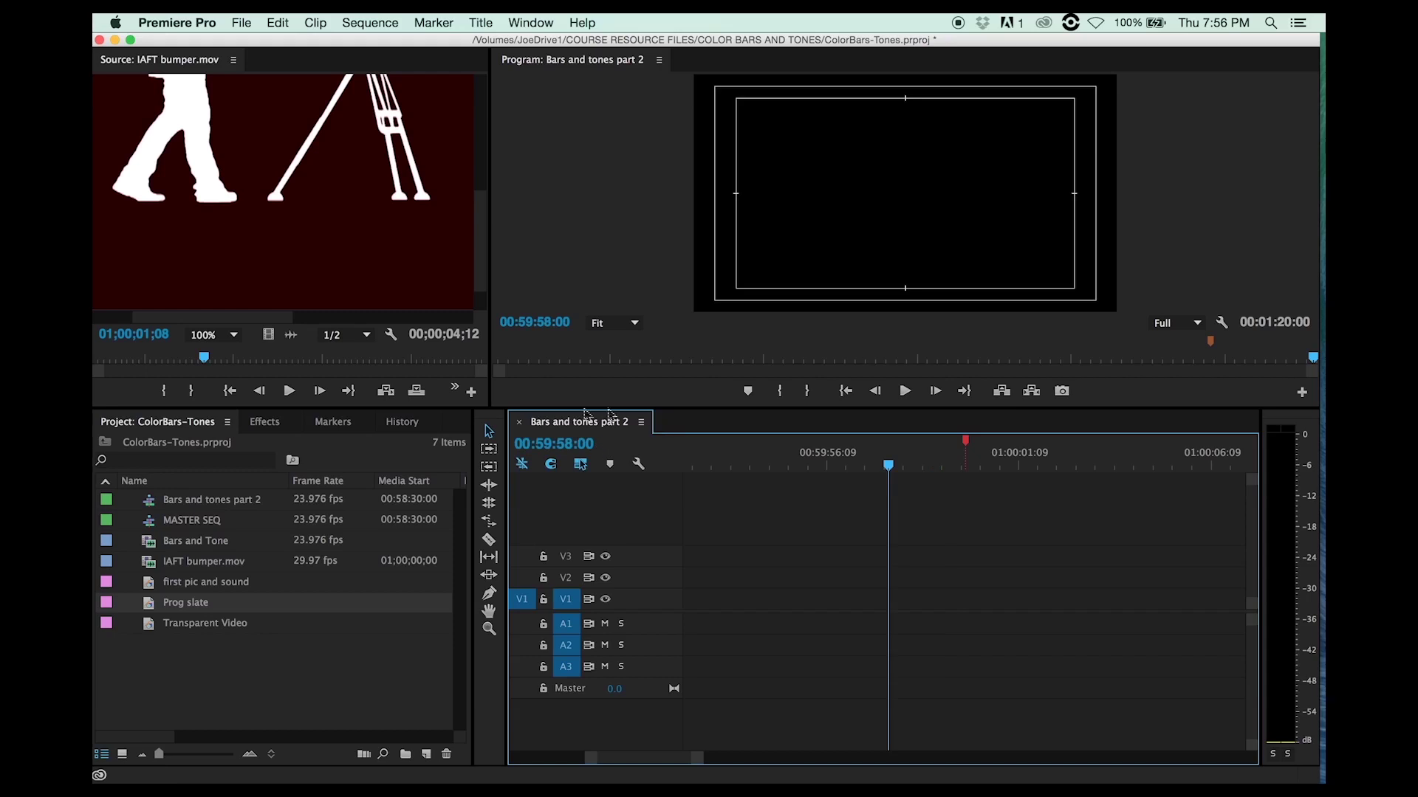
# - Add a green '2 POP' marker at 00:59:58:00
pyautogui.click(610, 464)
pyautogui.doubleClick(890, 445)
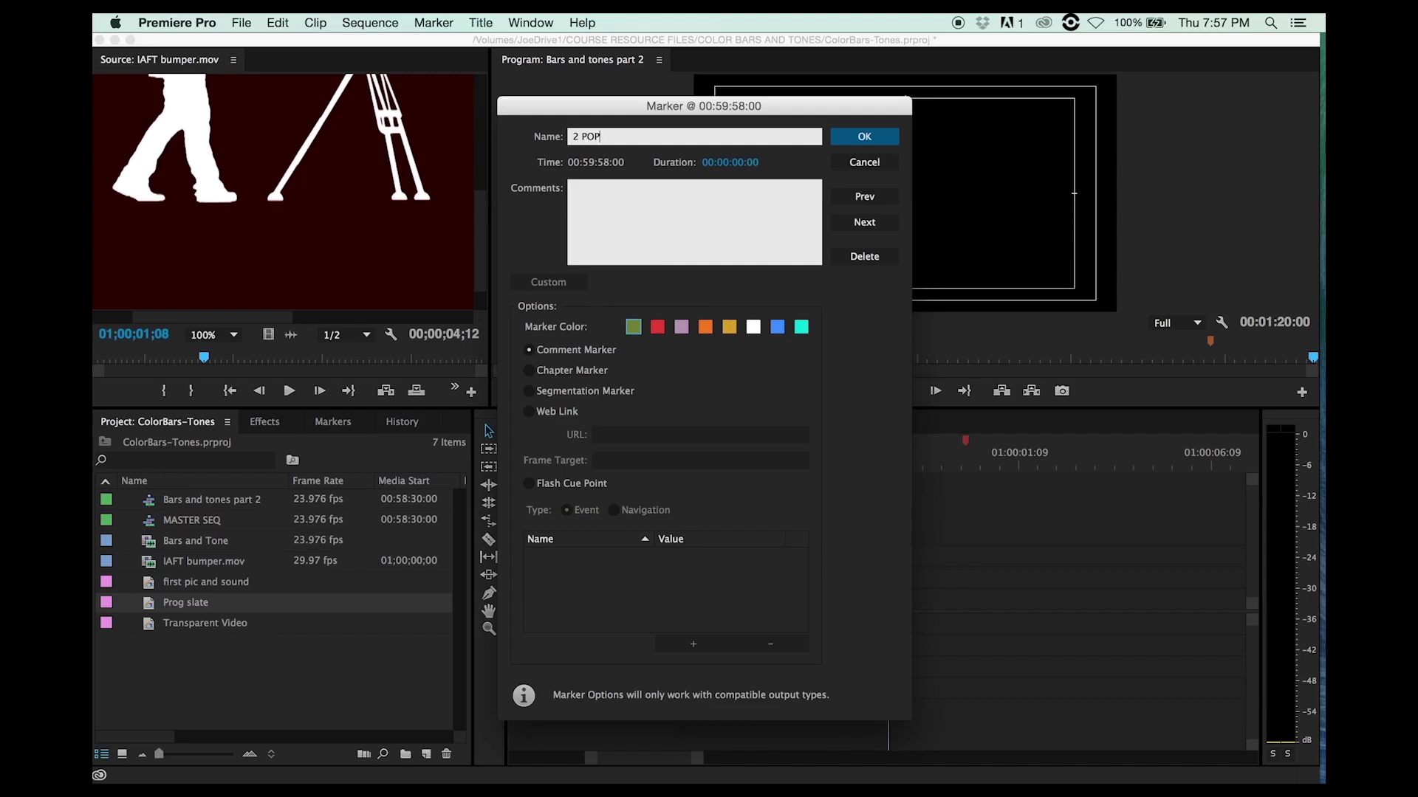
pyautogui.press('Return')
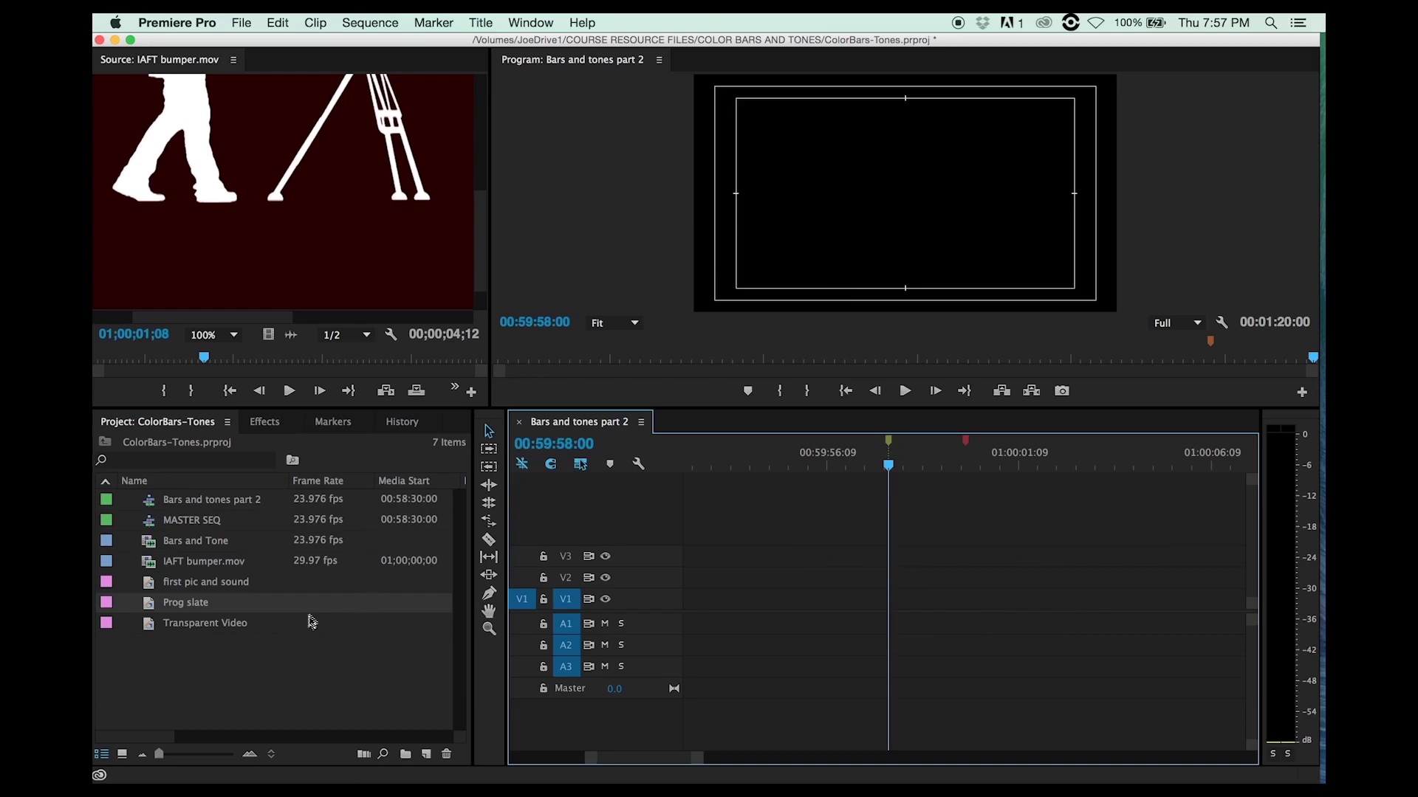
pyautogui.click(254, 655)
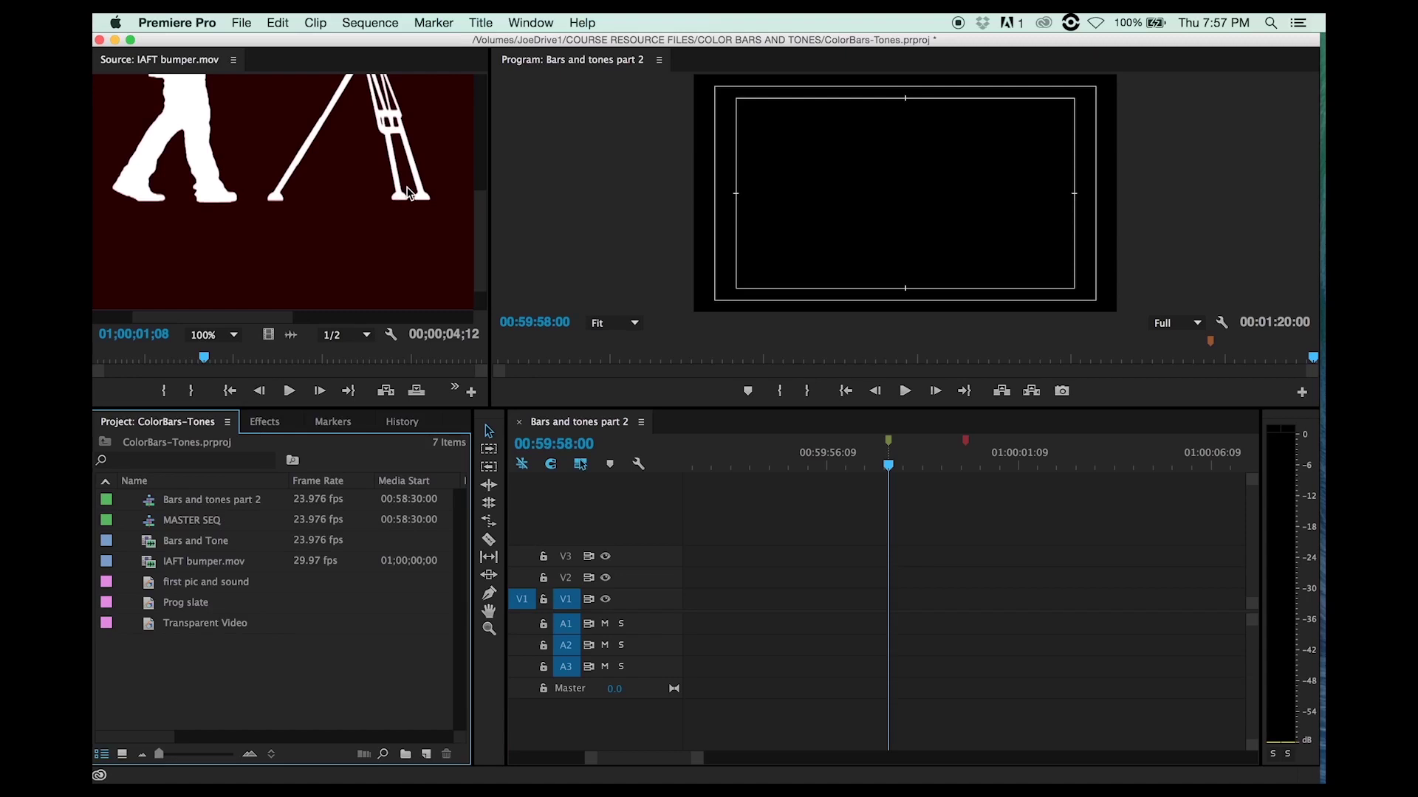
pyautogui.click(282, 166)
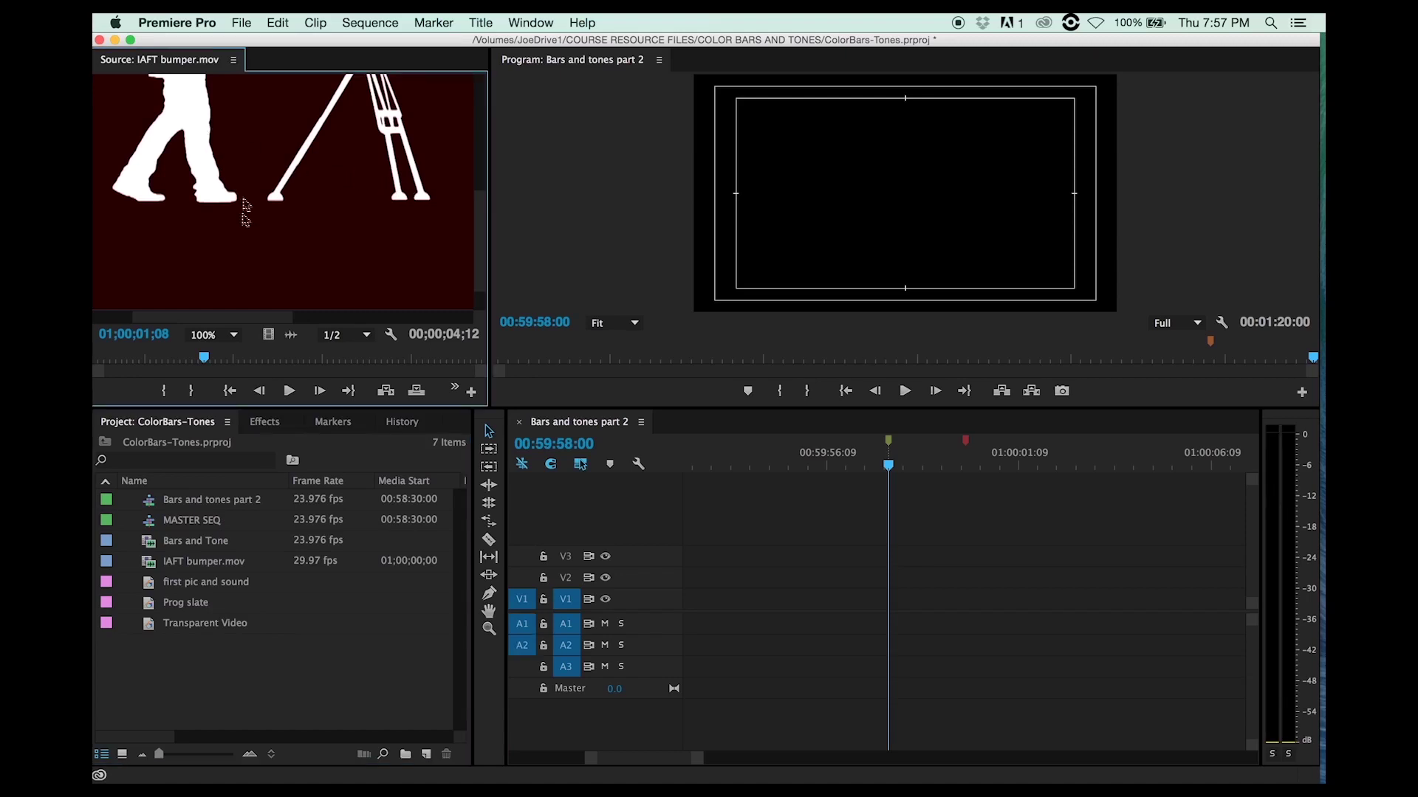
pyautogui.click(152, 547)
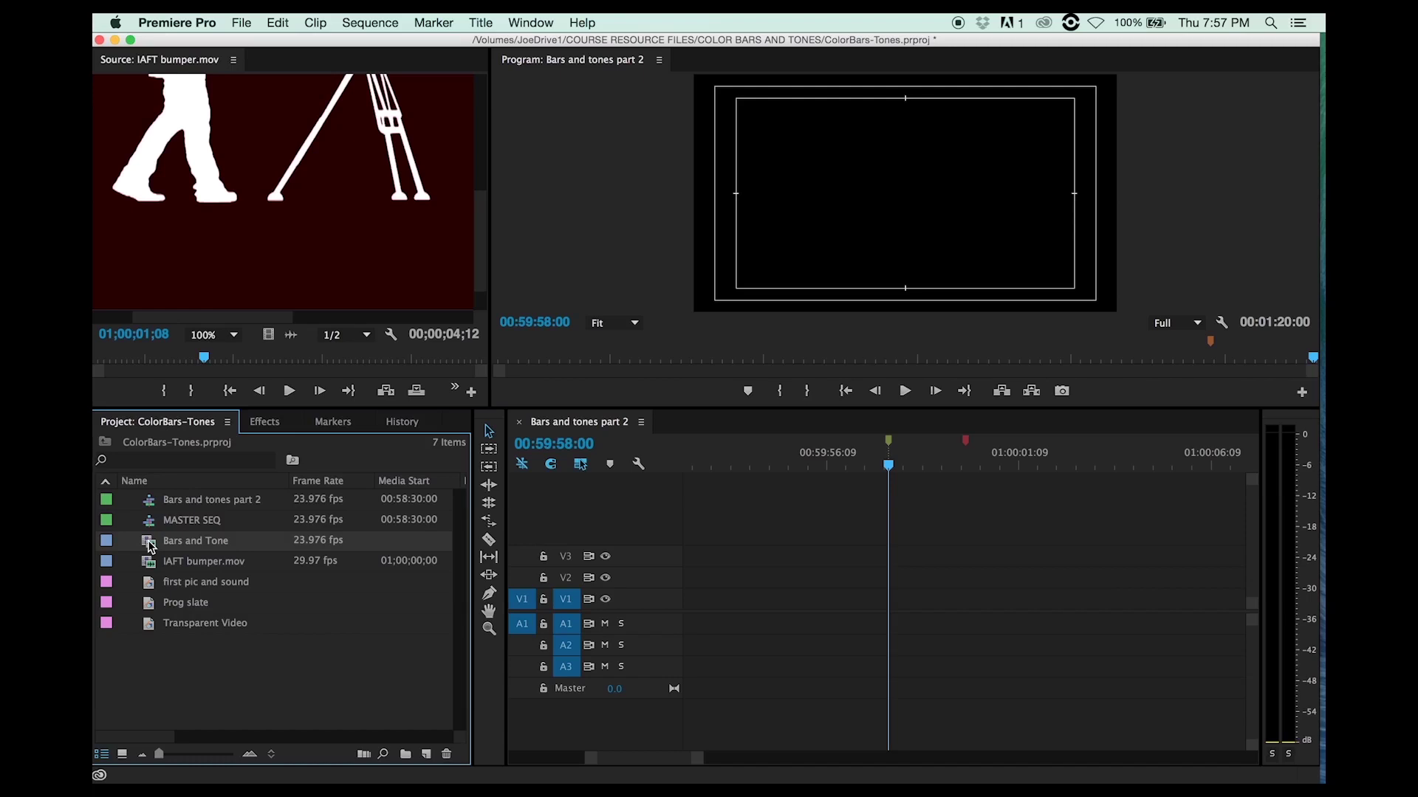
pyautogui.doubleClick(151, 547)
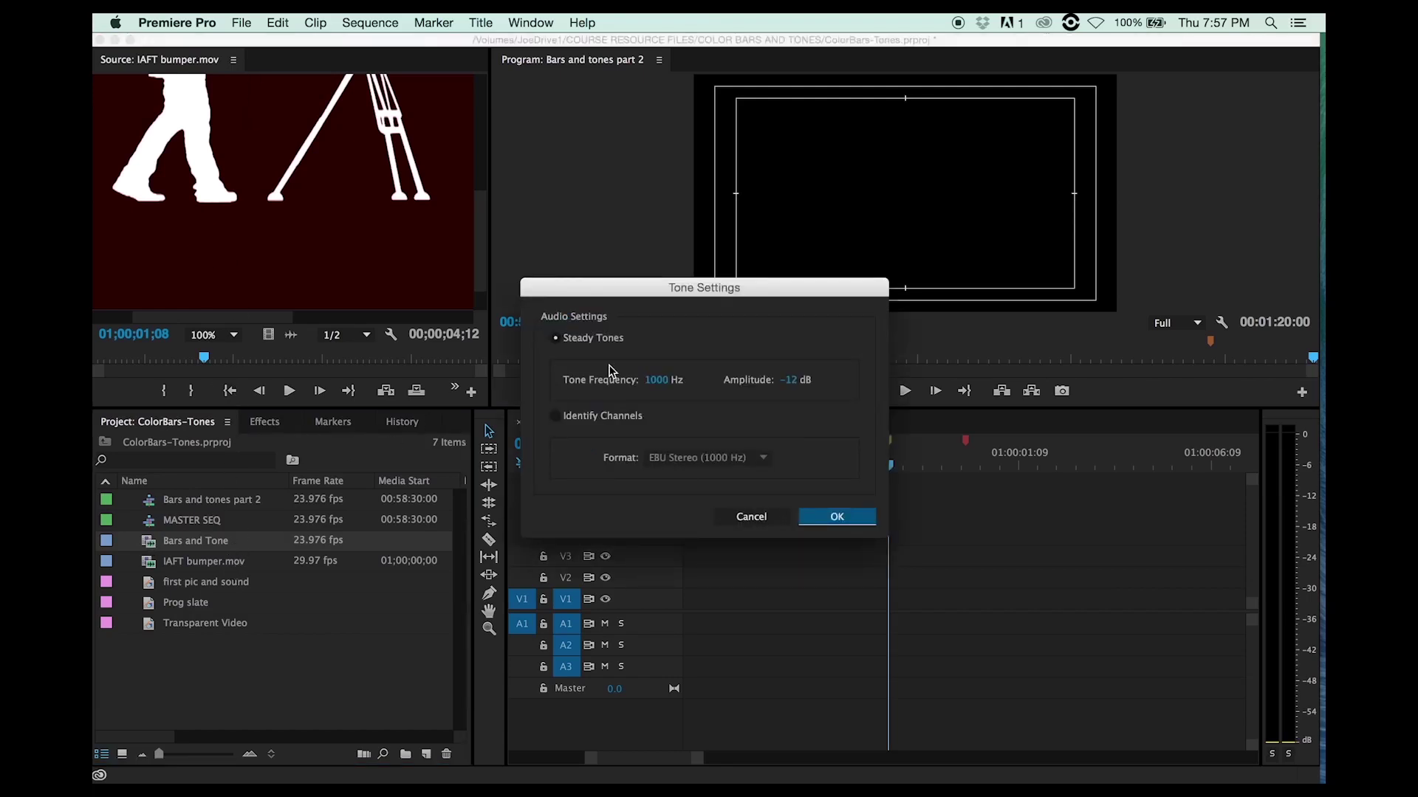
pyautogui.click(753, 517)
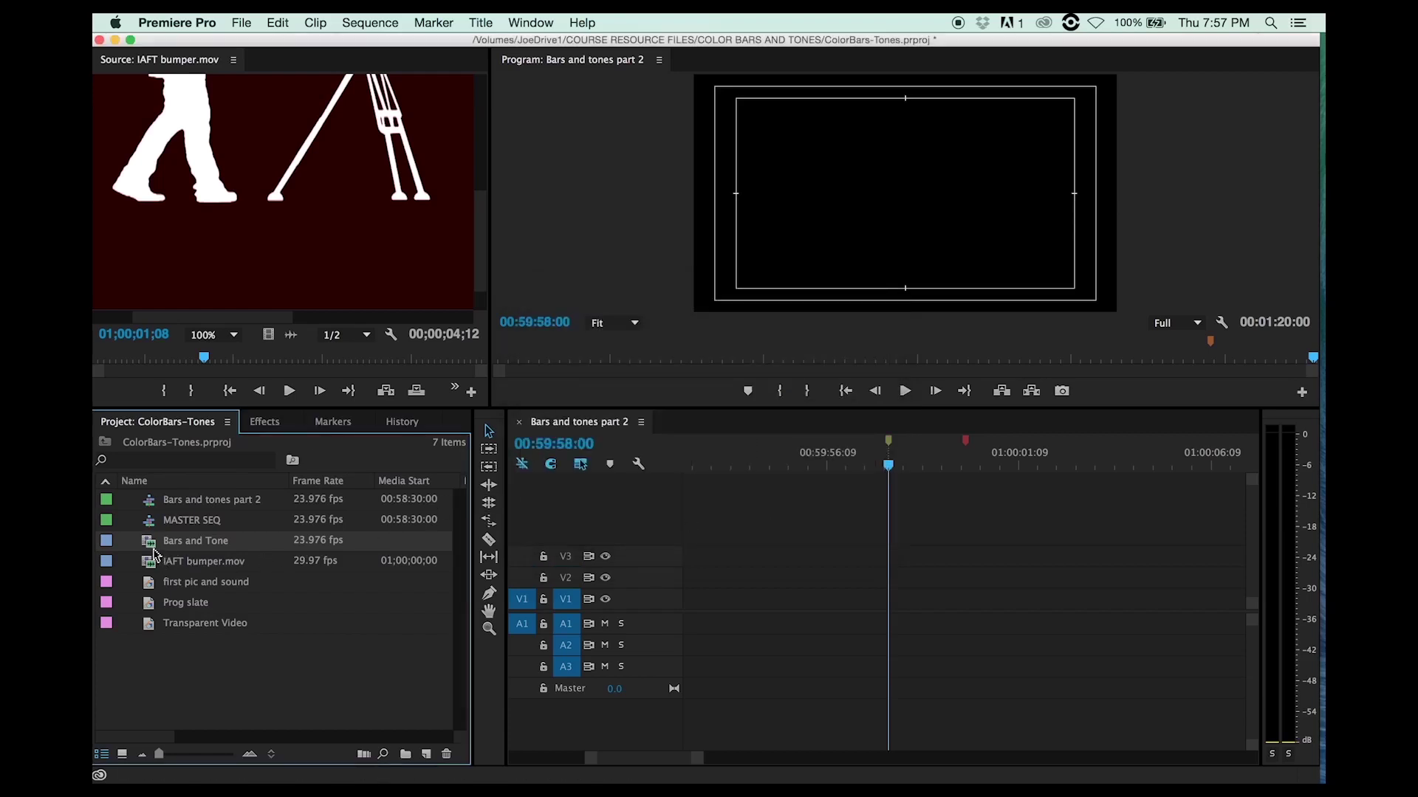
# - Load Bars and Tone in the Source Monitor and mark a two-frame In/Out starting at 00:00:04:09
pyautogui.moveTo(152, 547); pyautogui.dragTo(263, 212)
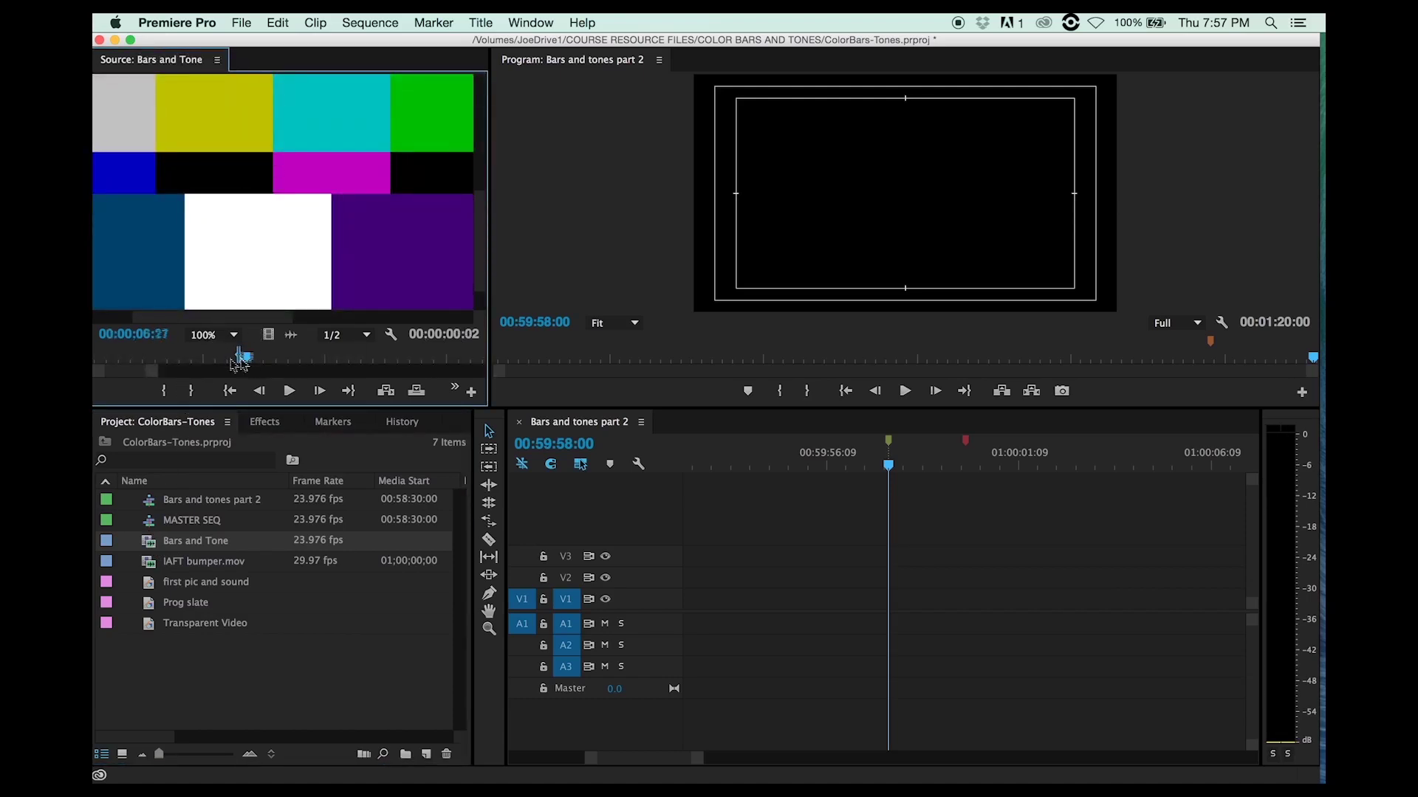
pyautogui.moveTo(237, 358); pyautogui.dragTo(189, 362)
pyautogui.press('i')
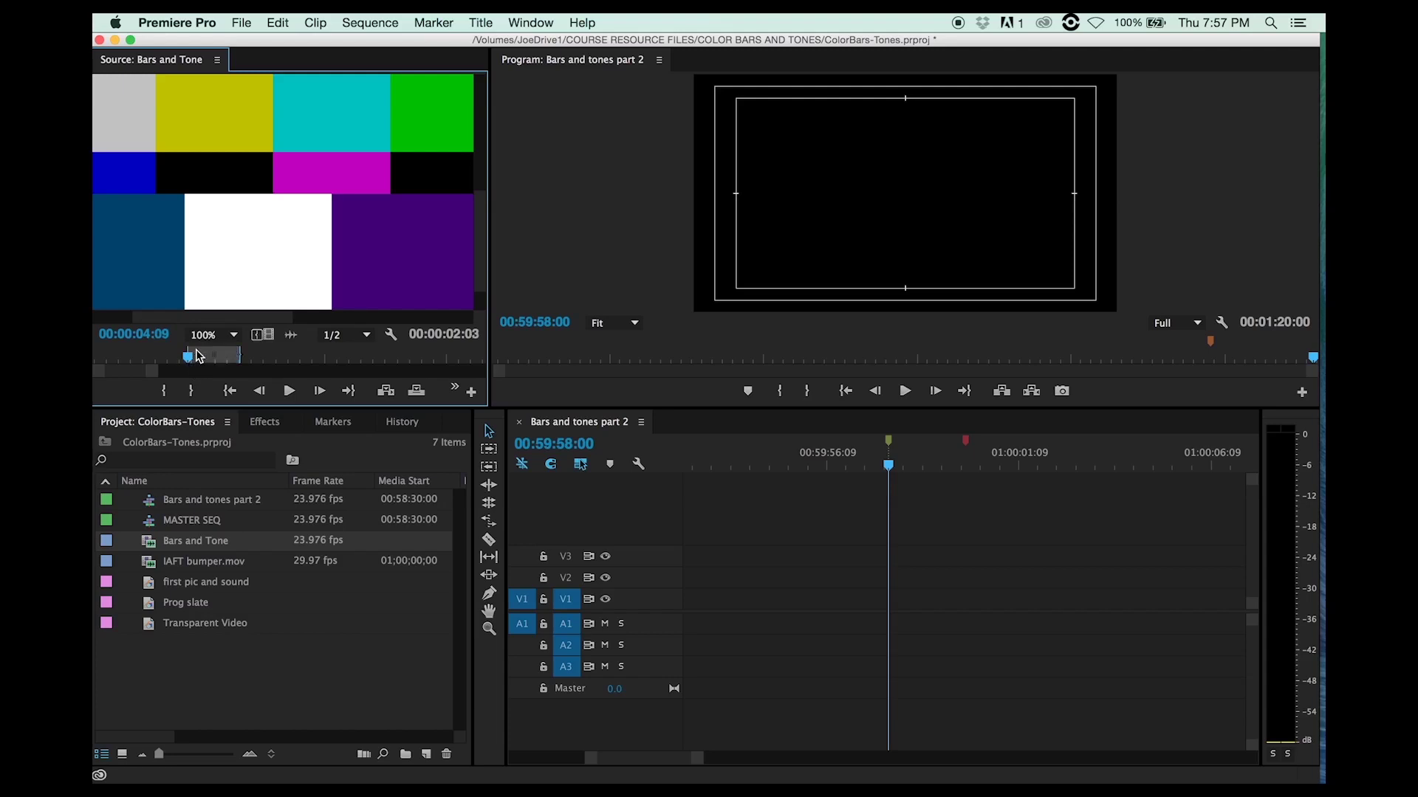
pyautogui.press('Right')
pyautogui.press('o')
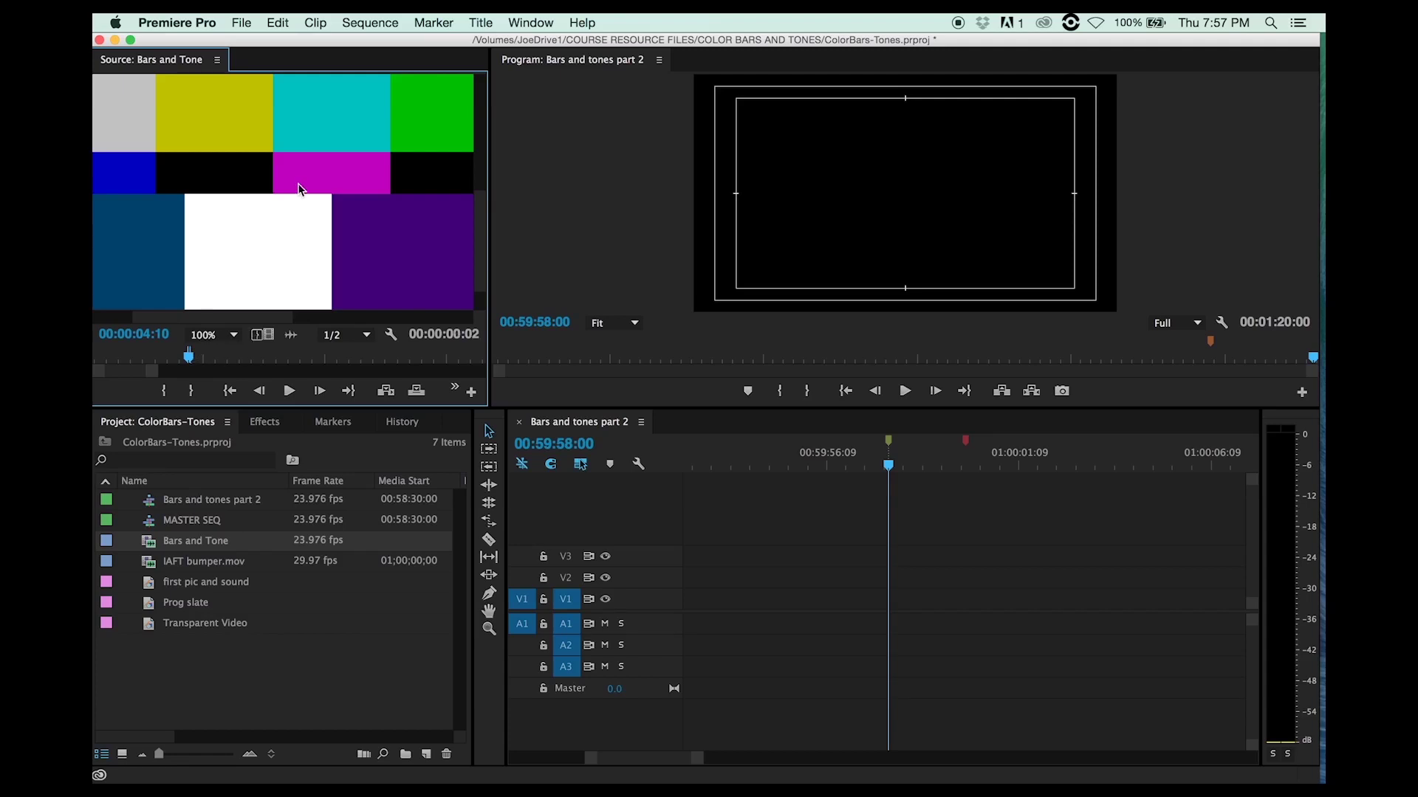
# - Place the two-frame bars pop on V1 and A1 at 00:59:58:00 and check it on the timeline
pyautogui.moveTo(301, 190); pyautogui.dragTo(897, 604)
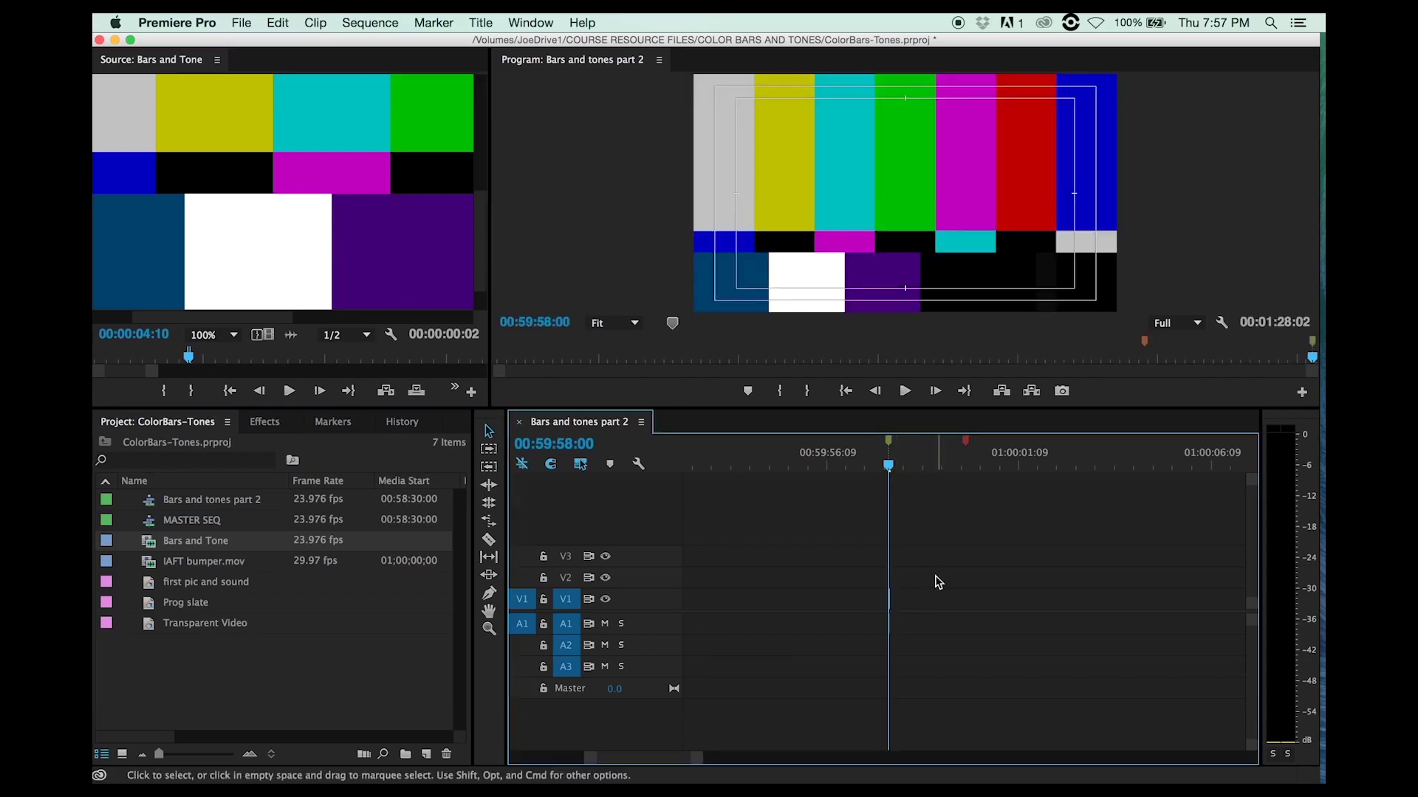
pyautogui.press('=')
pyautogui.press('=')
pyautogui.press('=')
pyautogui.press('=')
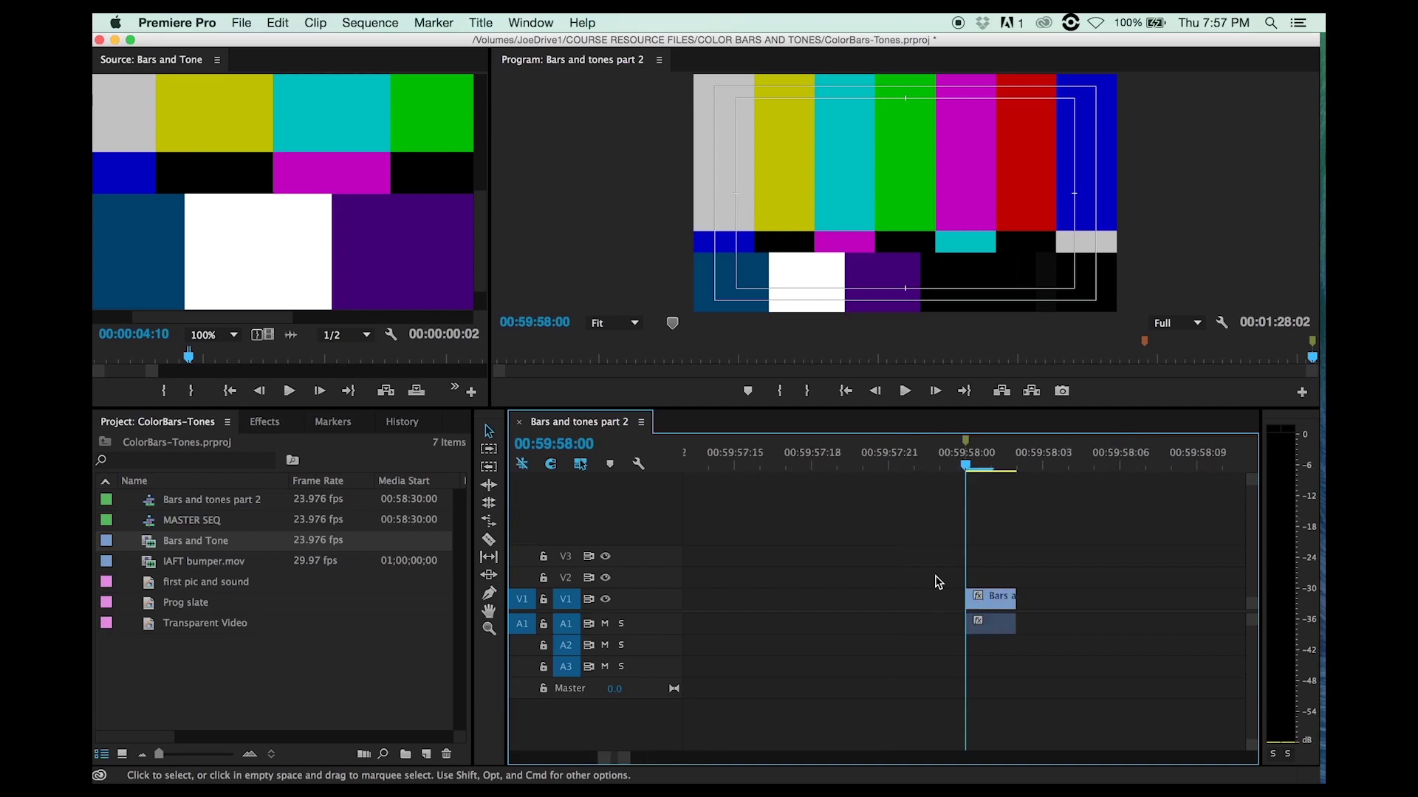
pyautogui.press('-')
pyautogui.press('-')
pyautogui.press('-')
pyautogui.press('-')
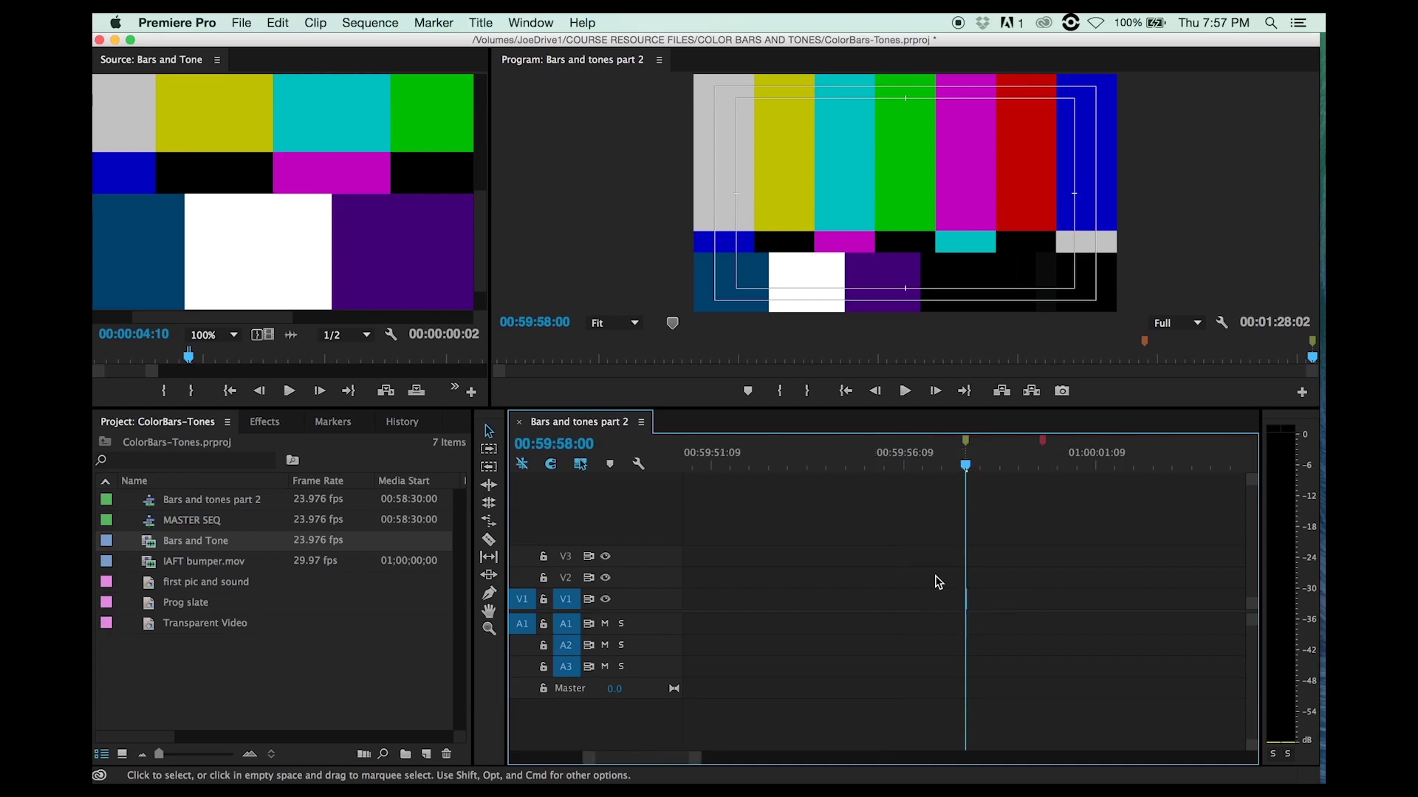
pyautogui.click(862, 464)
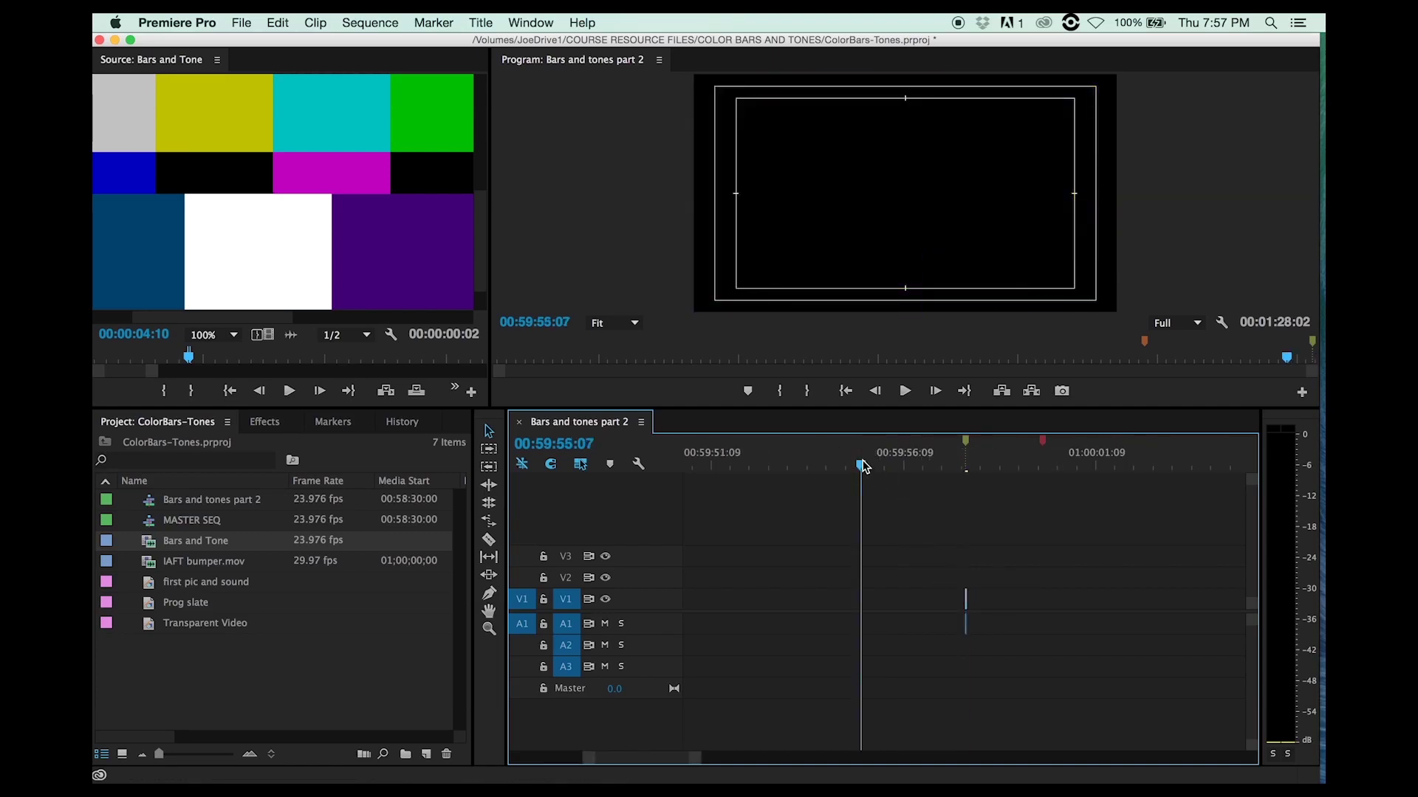
pyautogui.moveTo(864, 467); pyautogui.dragTo(867, 467)
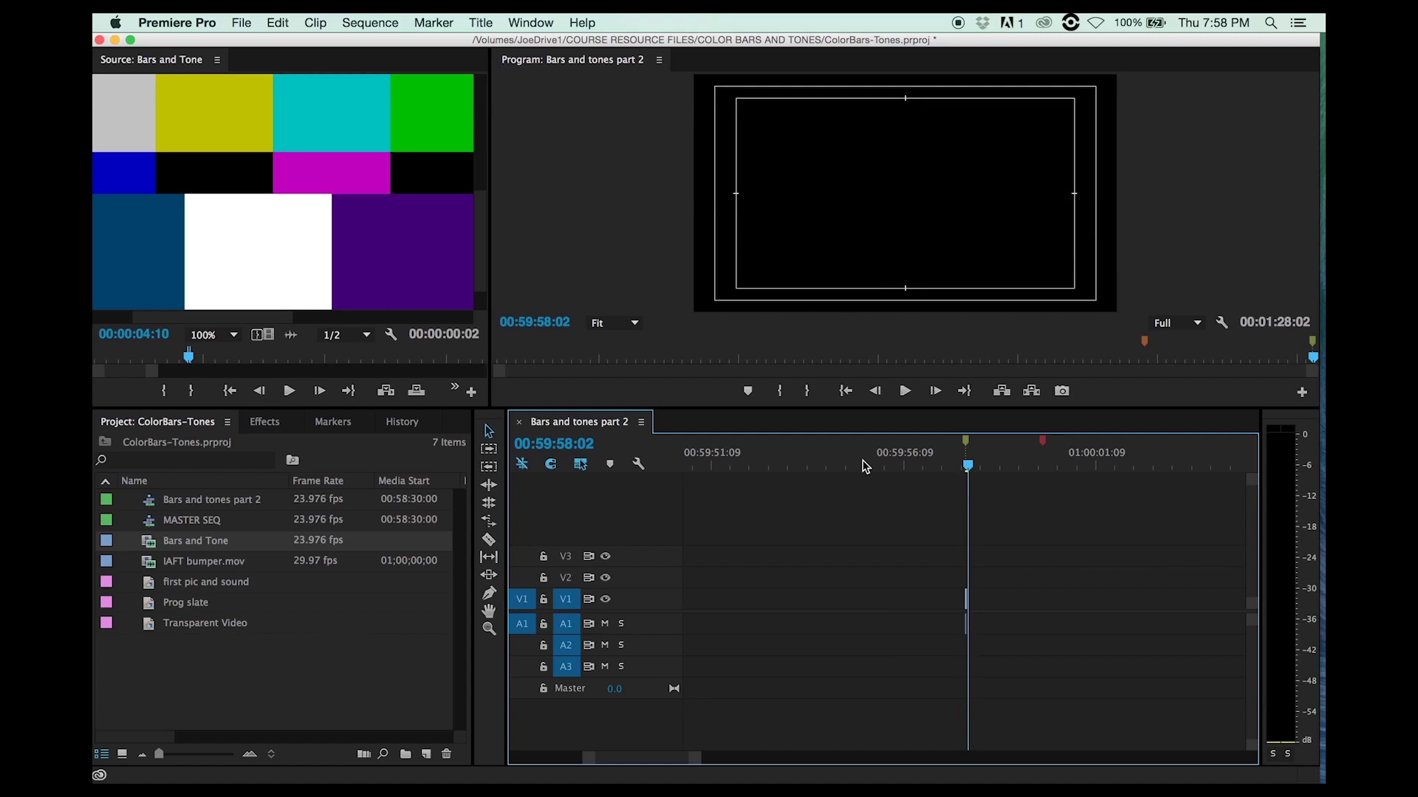
pyautogui.press('-')
pyautogui.press('-')
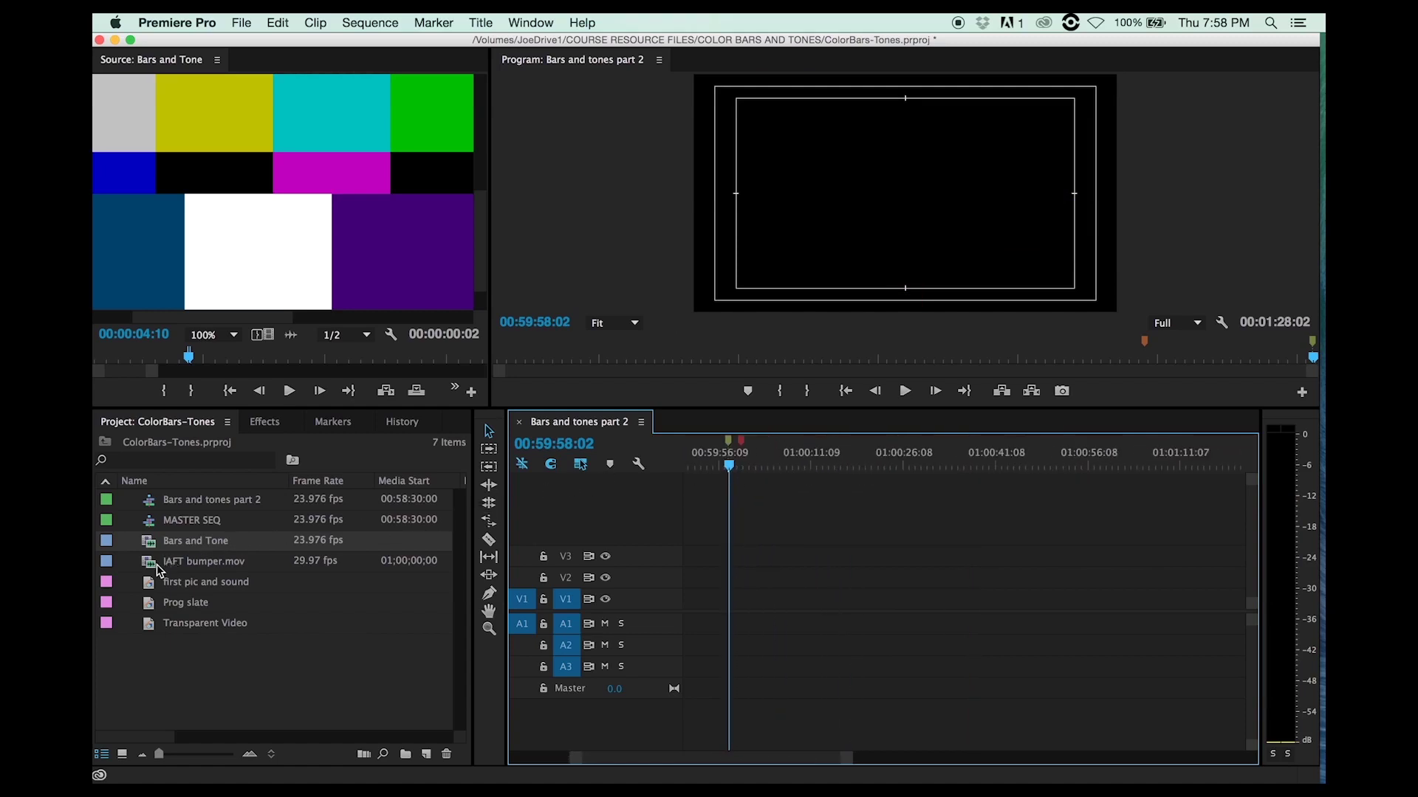
# - Place IAFT bumper.mov at 01:00:00:00 on V1 with A1/A2, then jump to the START FILM marker
pyautogui.moveTo(156, 569)
pyautogui.moveTo(155, 568); pyautogui.dragTo(741, 618)
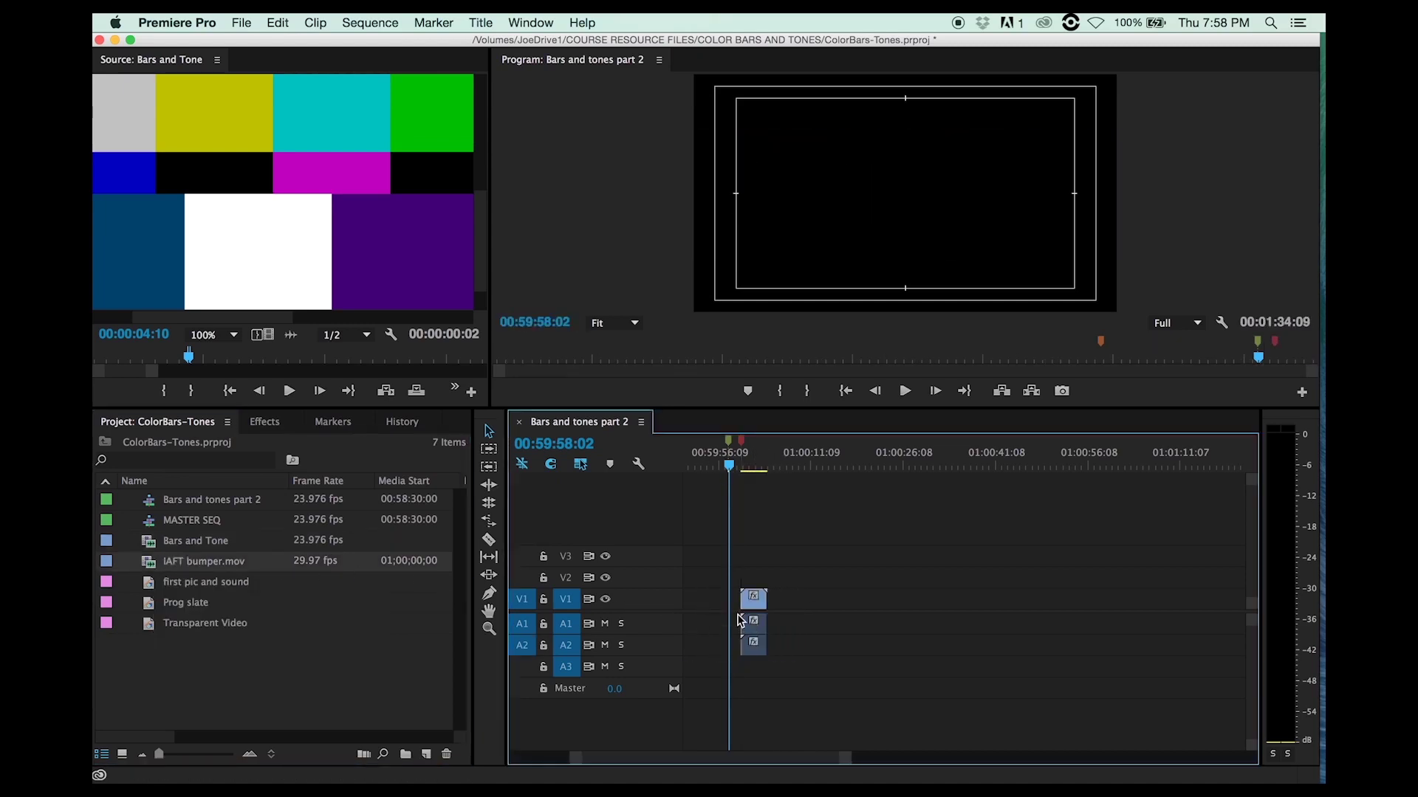
pyautogui.scroll(5, 827, 578)
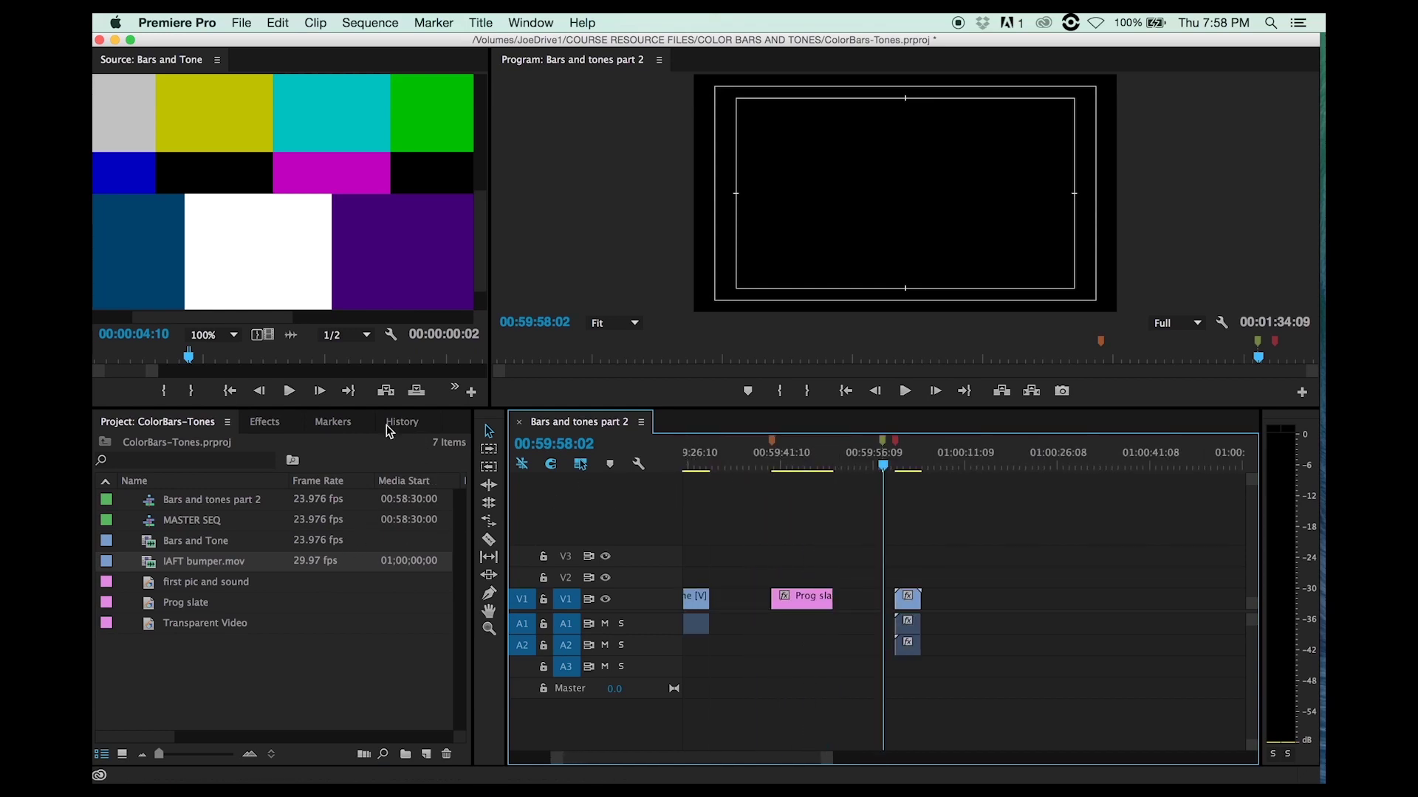
pyautogui.click(333, 424)
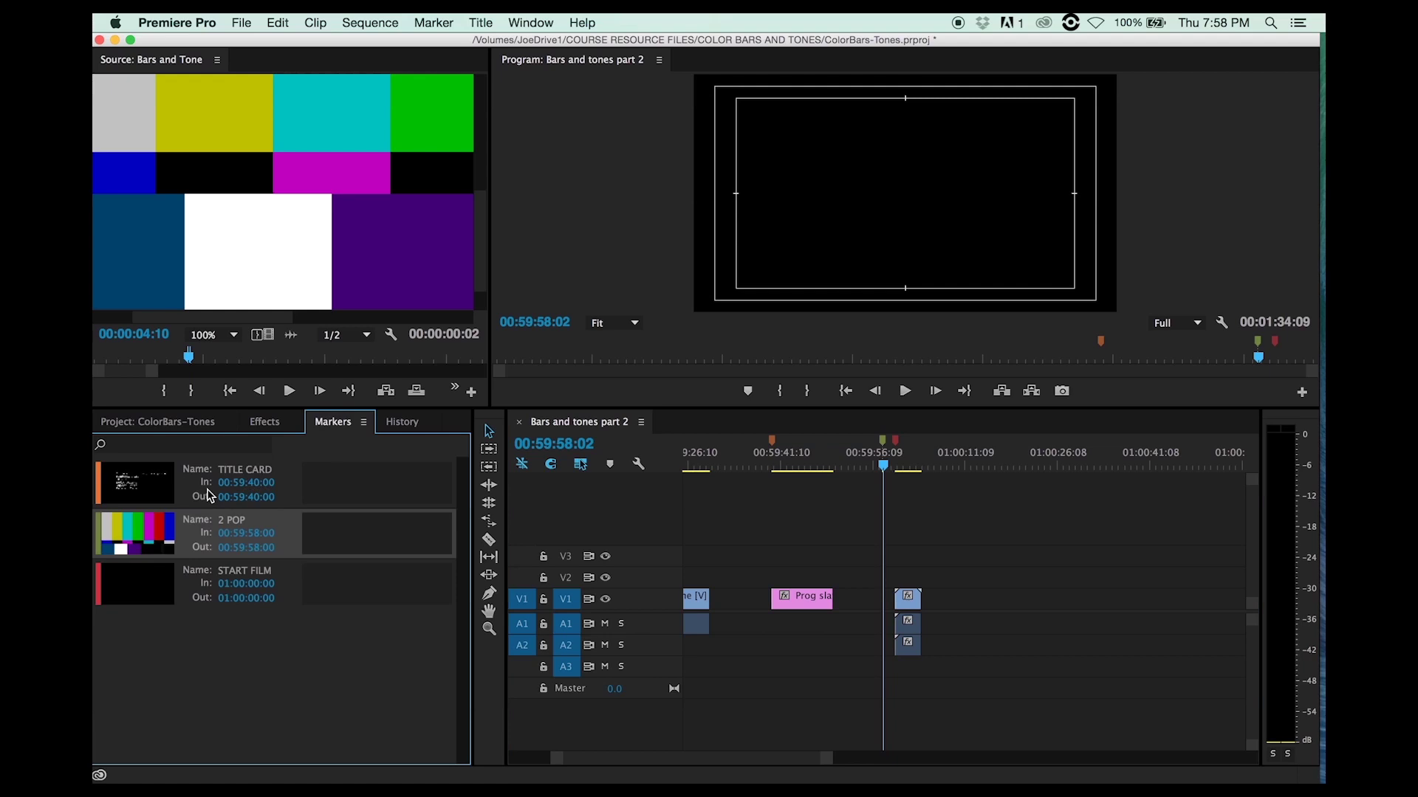
pyautogui.click(157, 592)
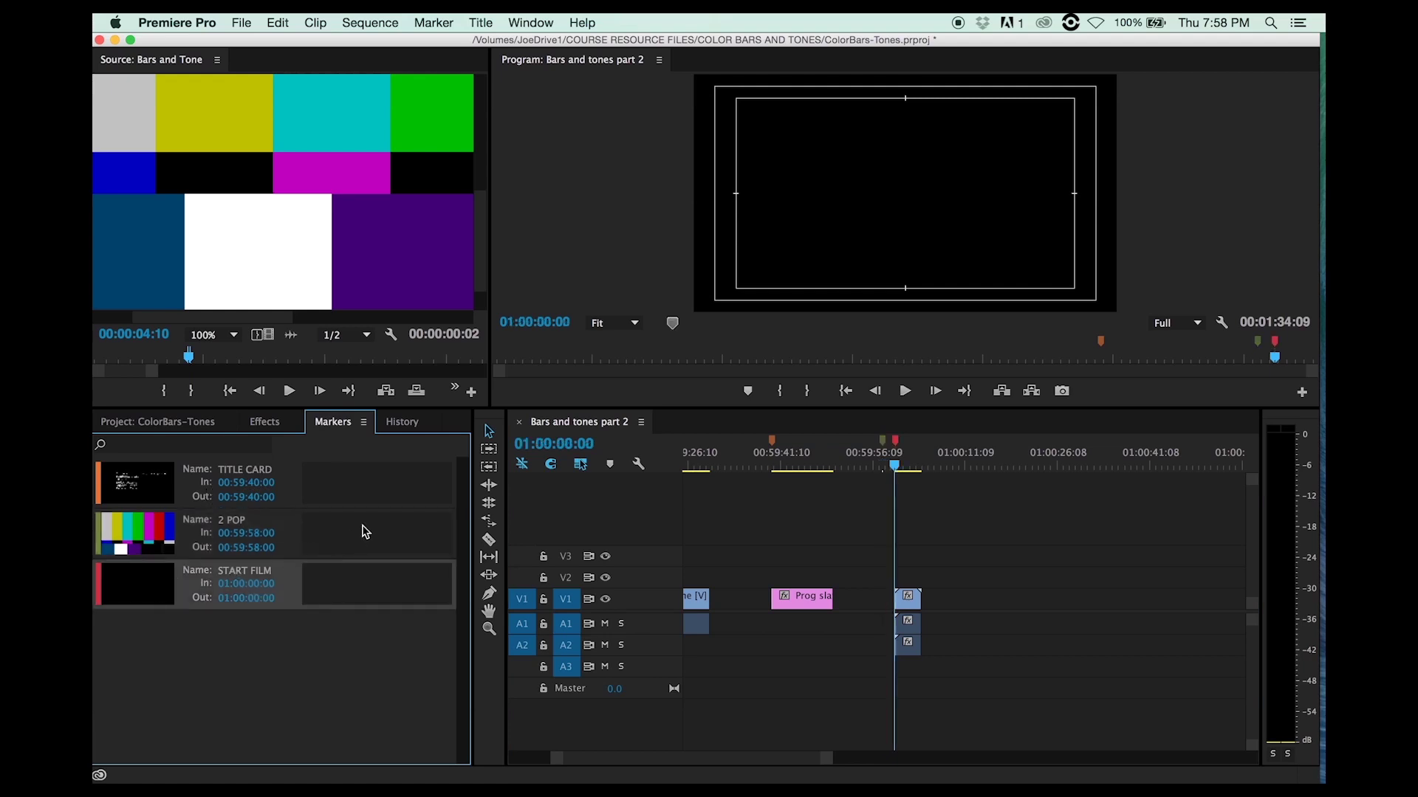
pyautogui.press('=')
pyautogui.press('=')
pyautogui.press('=')
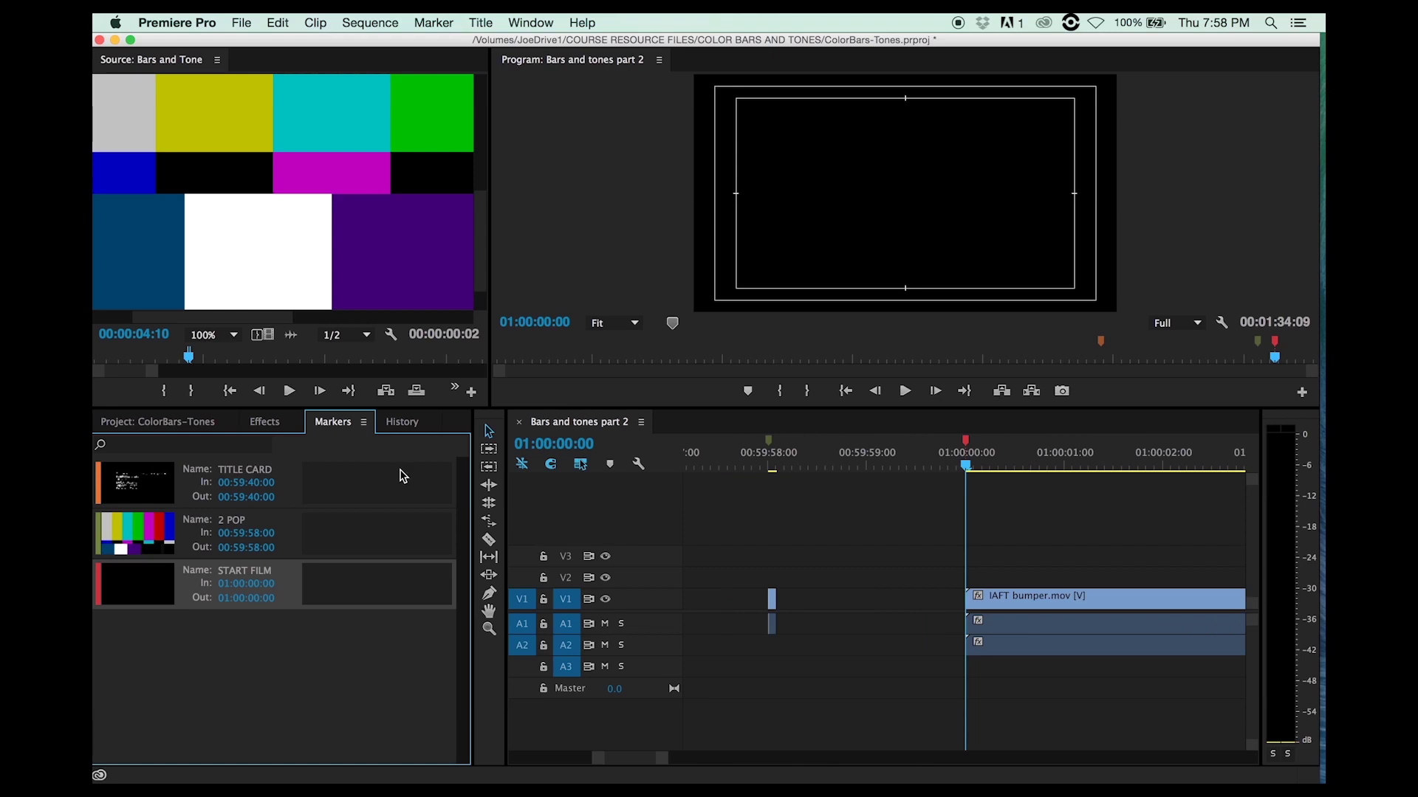
pyautogui.click(720, 471)
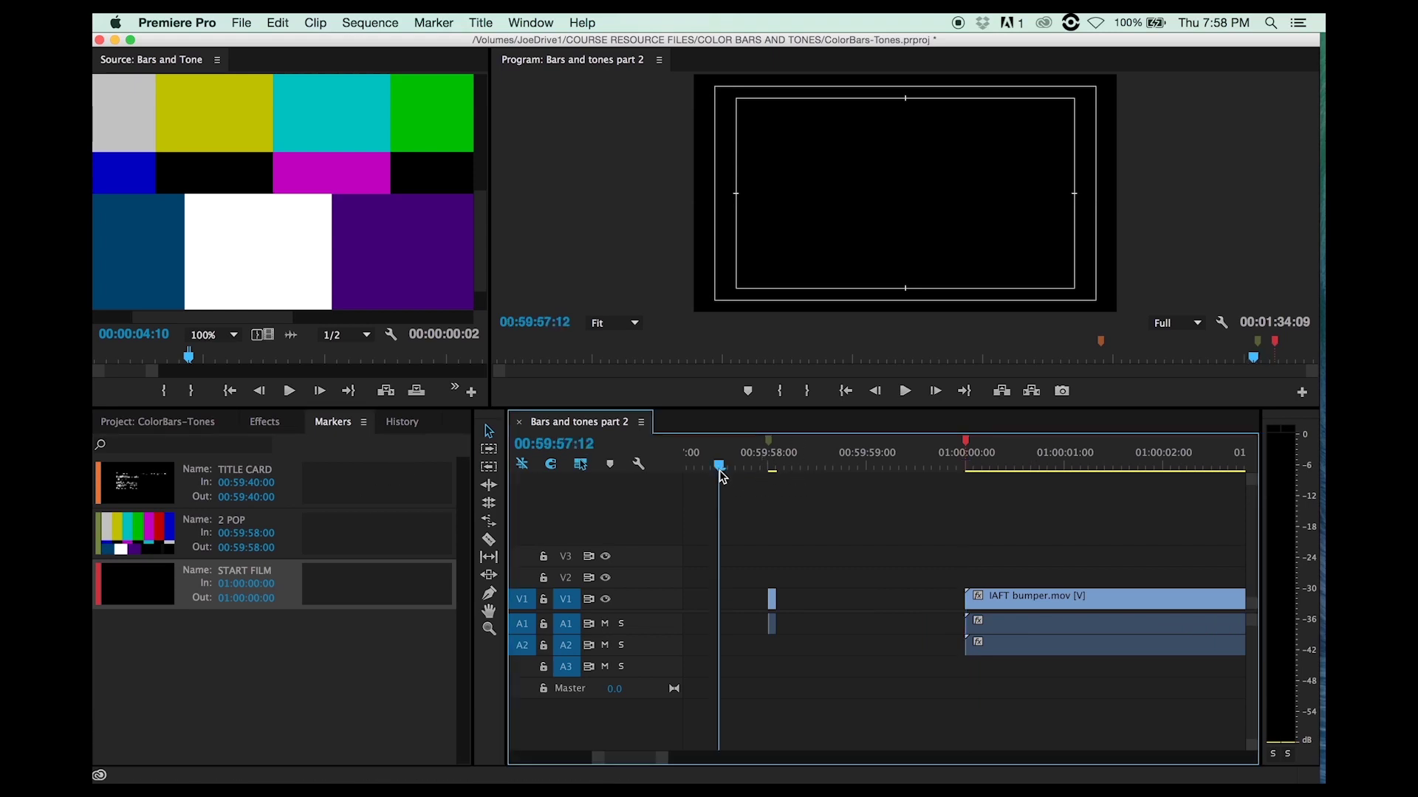
pyautogui.press('space')
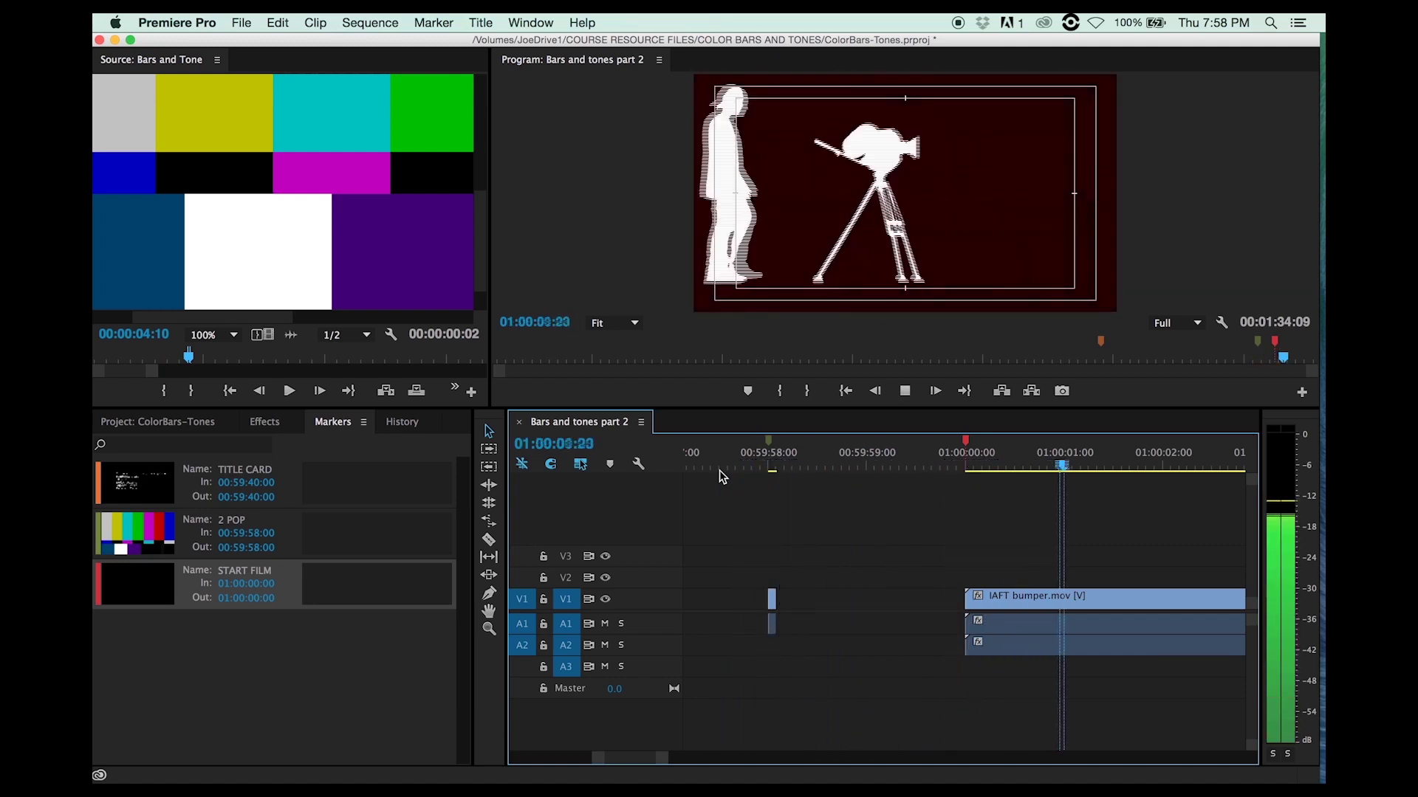
pyautogui.press('space')
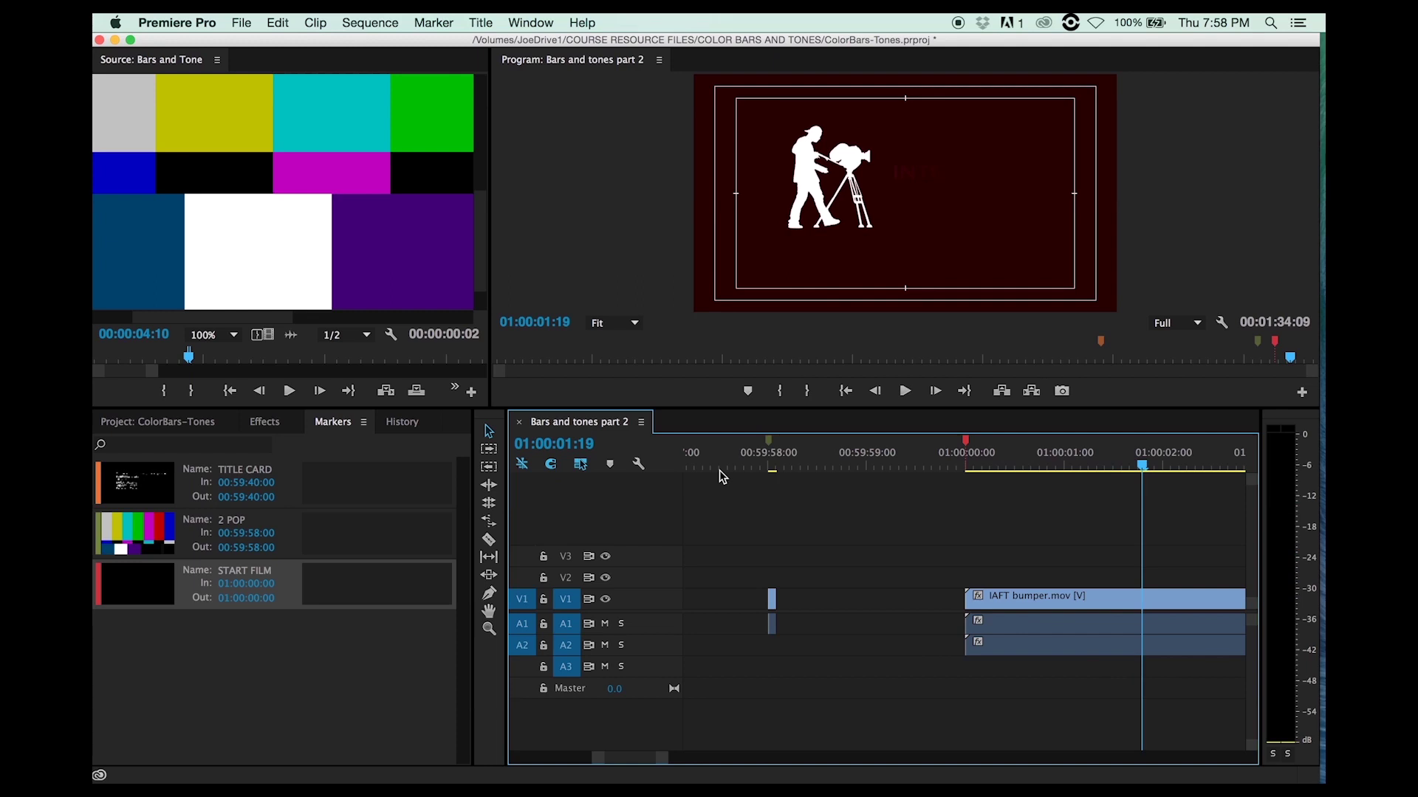
pyautogui.press('\\')
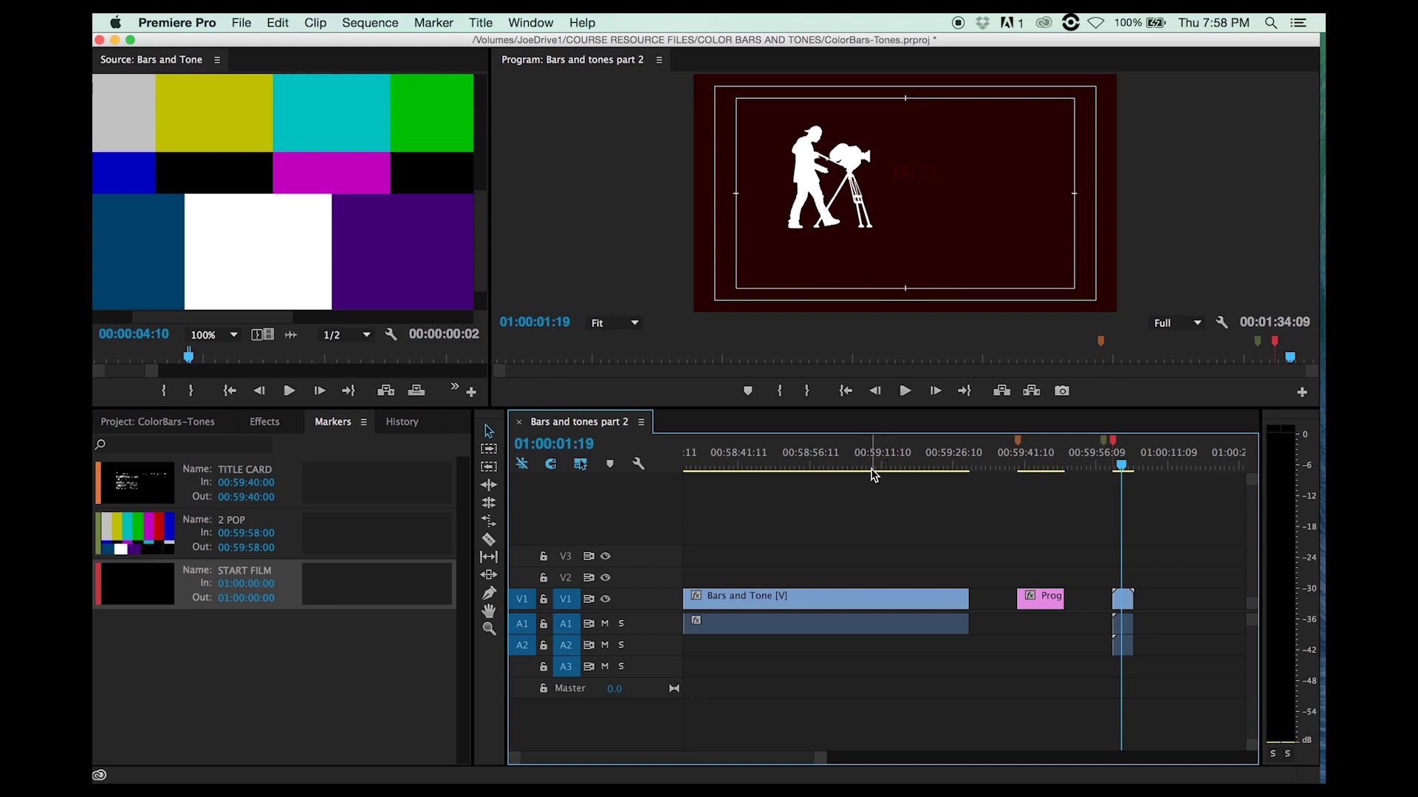
pyautogui.moveTo(875, 476); pyautogui.dragTo(609, 476)
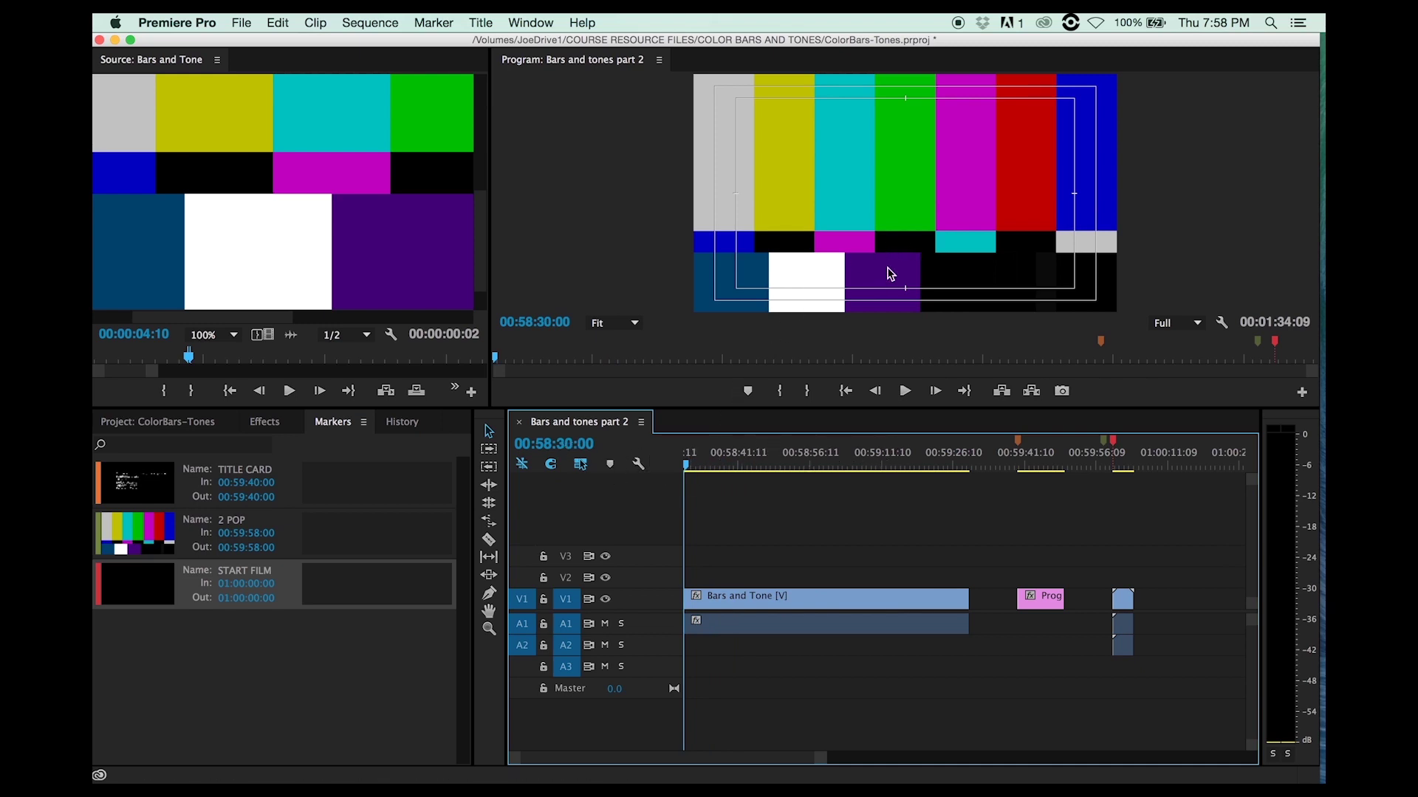
# - Create a new Transparent Video item in the project bin
pyautogui.click(350, 683)
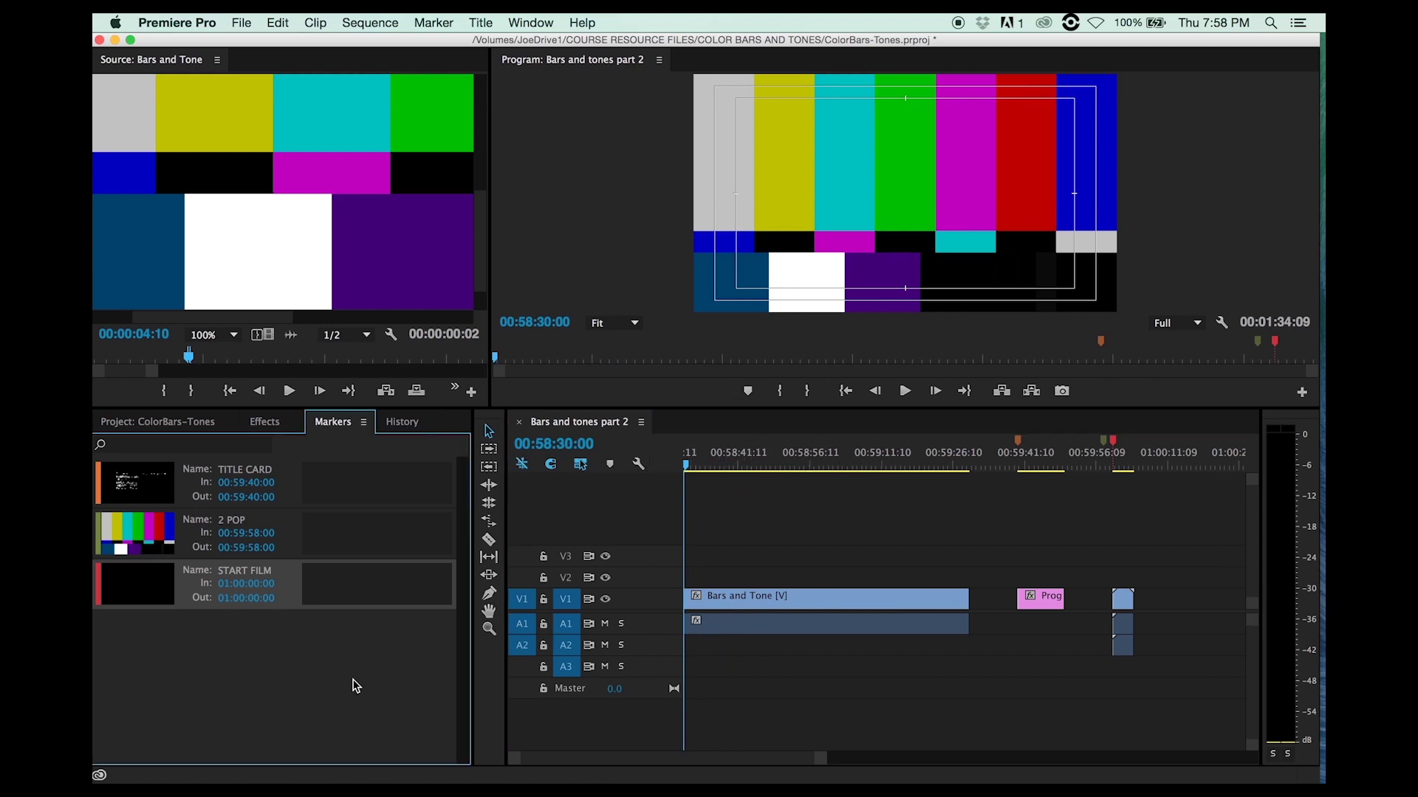
pyautogui.click(181, 422)
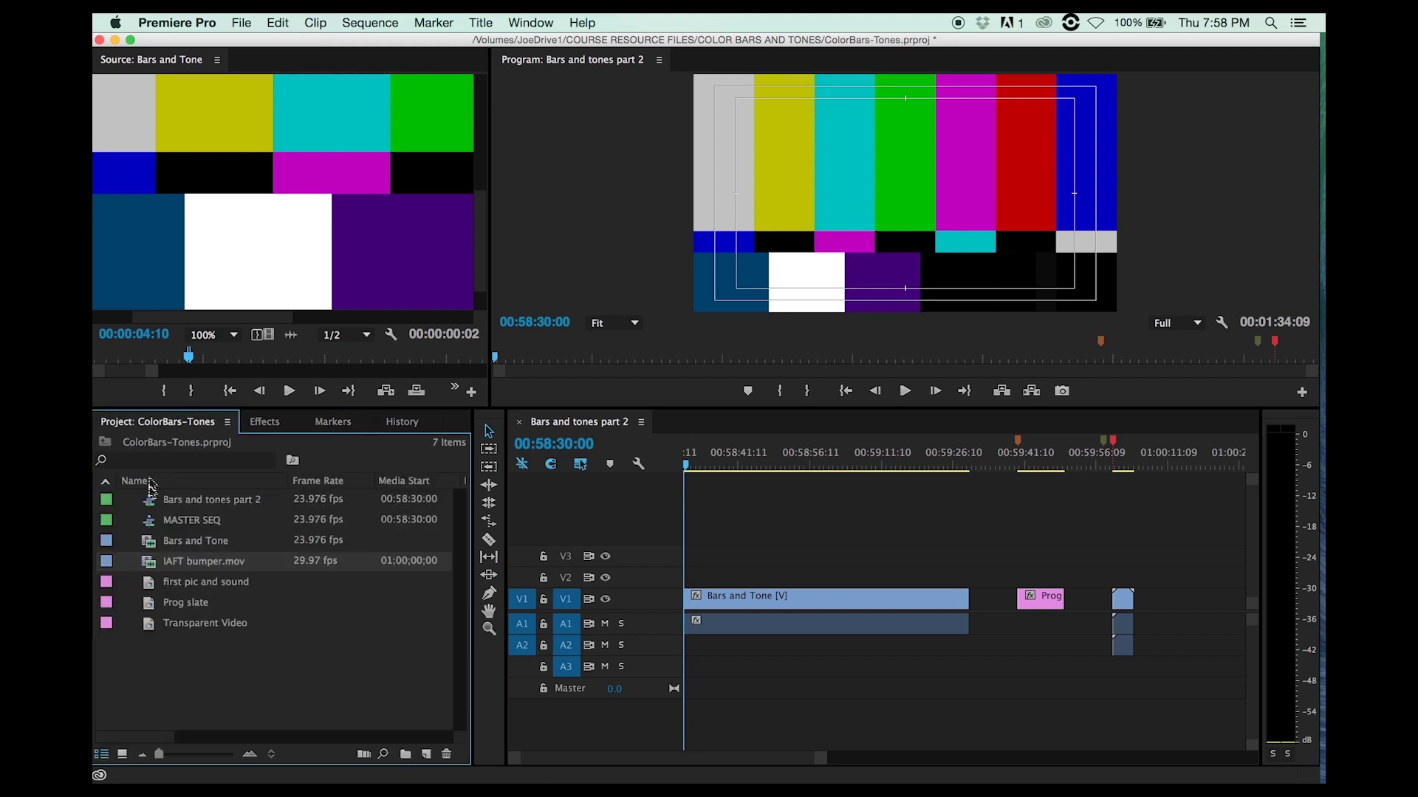
pyautogui.click(221, 659)
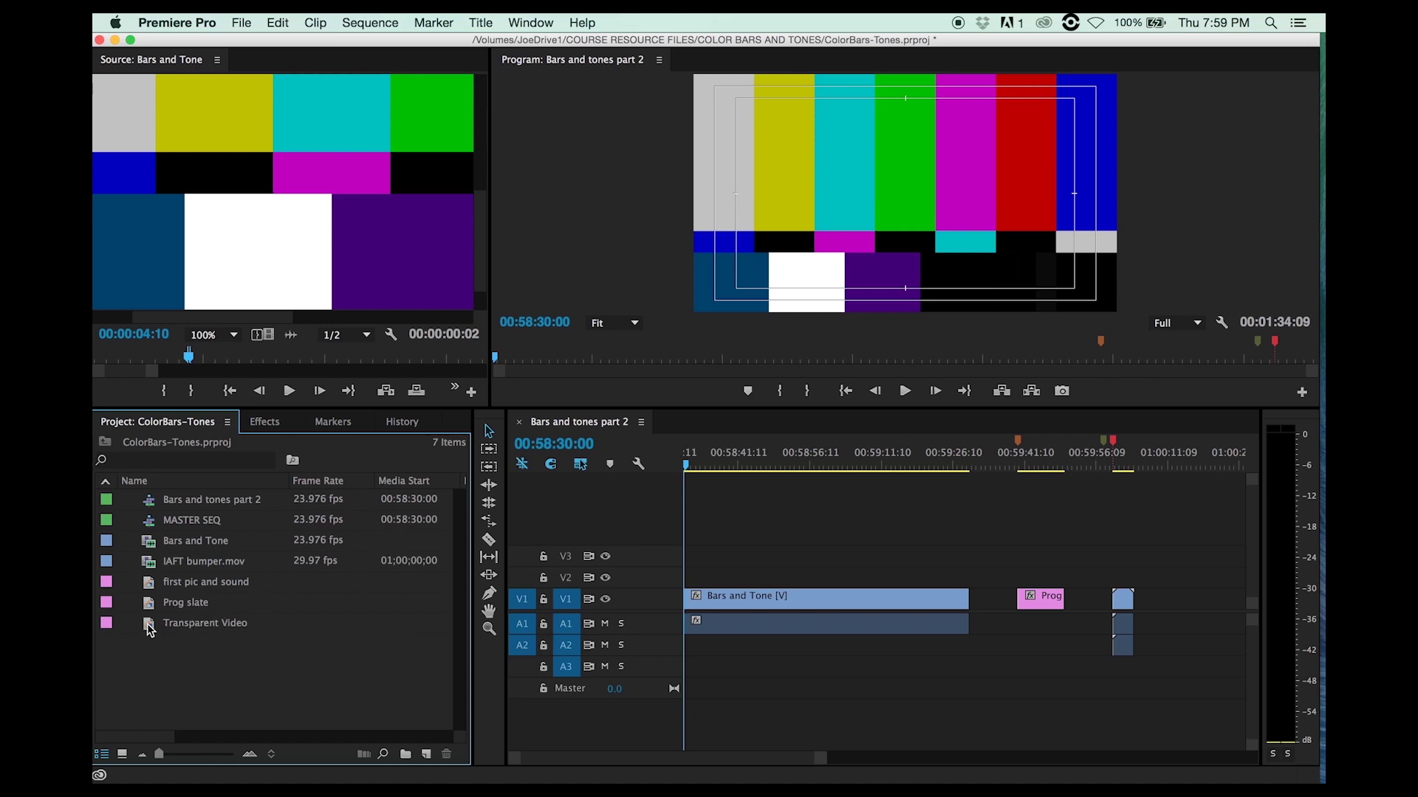
pyautogui.rightClick(206, 674)
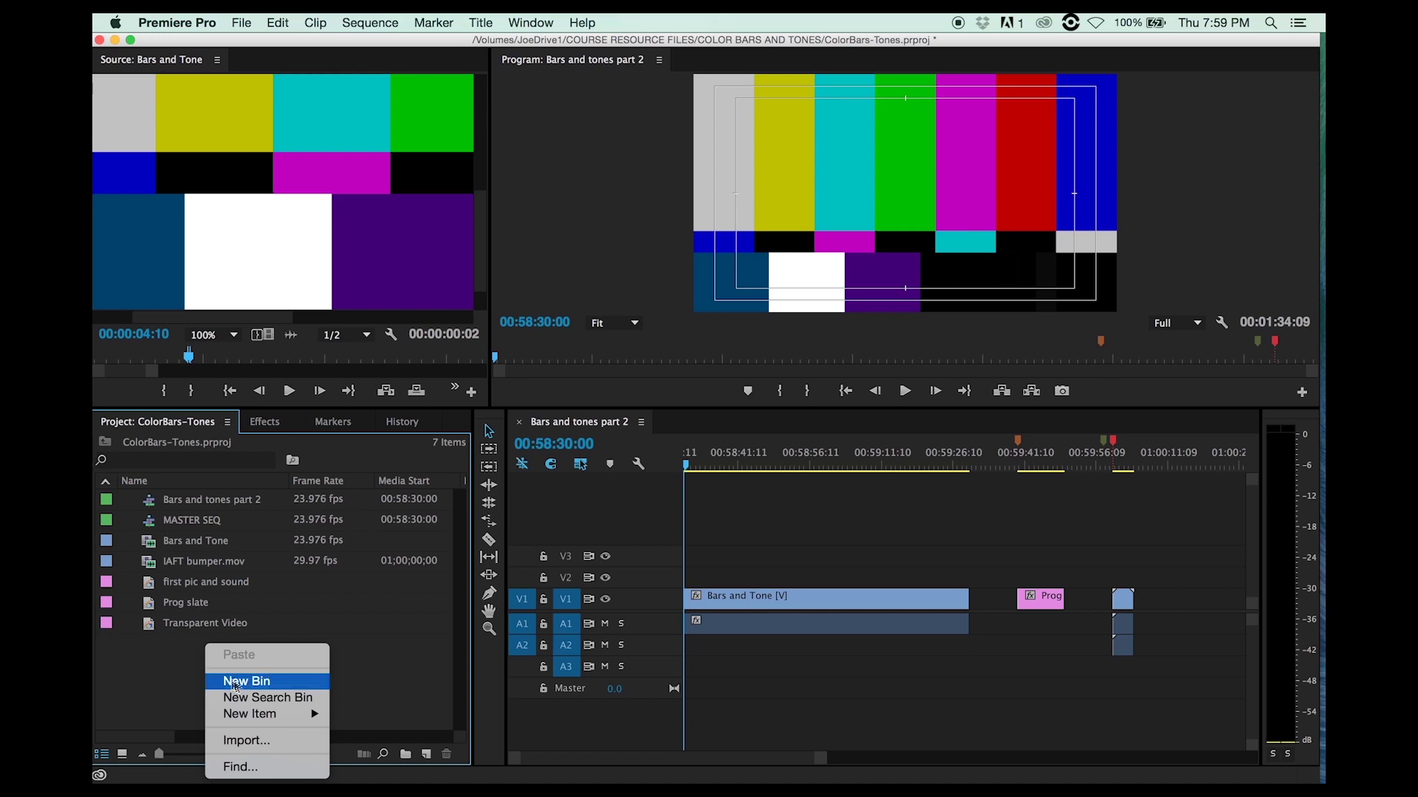
pyautogui.moveTo(268, 718)
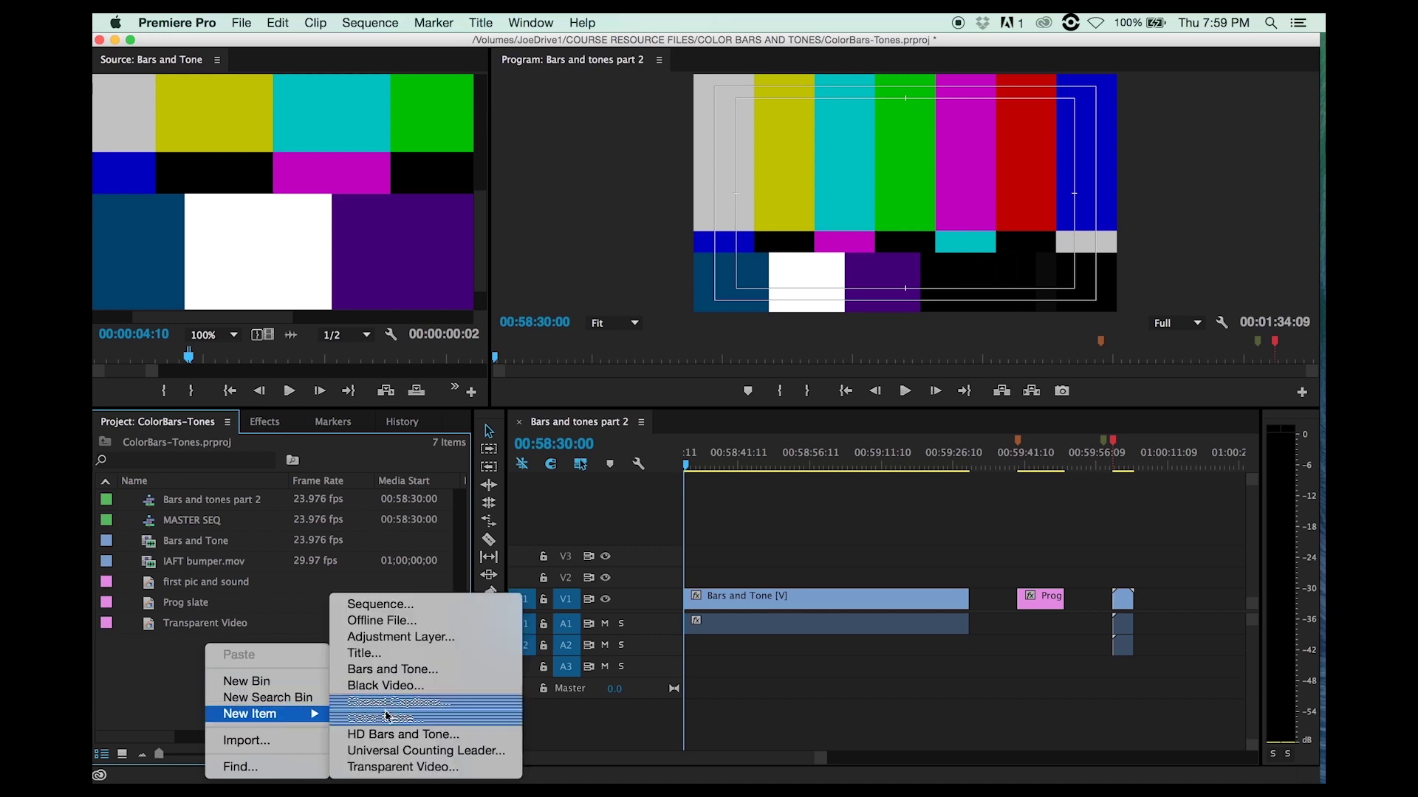
pyautogui.click(402, 771)
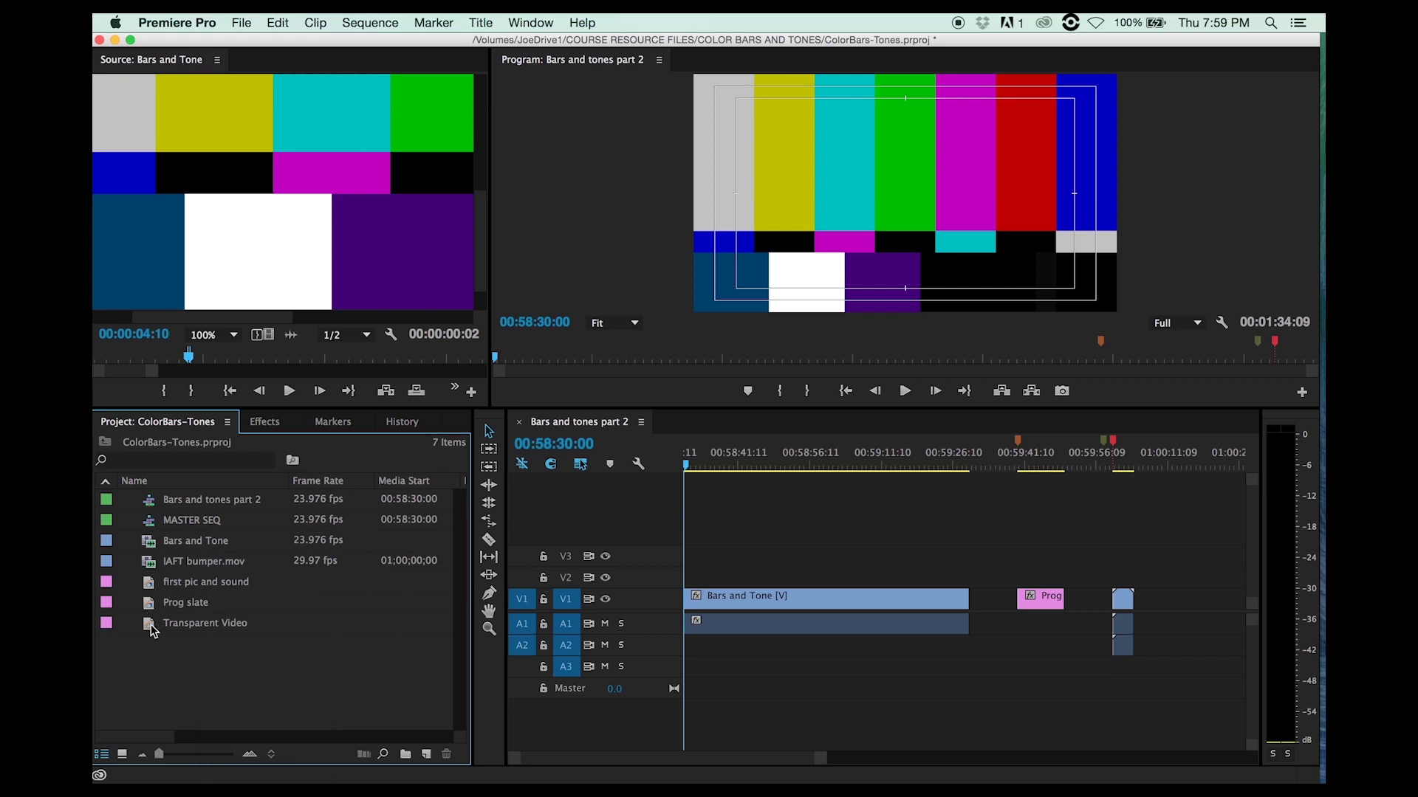
# - Place Transparent Video on V2 at the sequence start and lengthen it over the V1 clips
pyautogui.moveTo(153, 631); pyautogui.dragTo(694, 578)
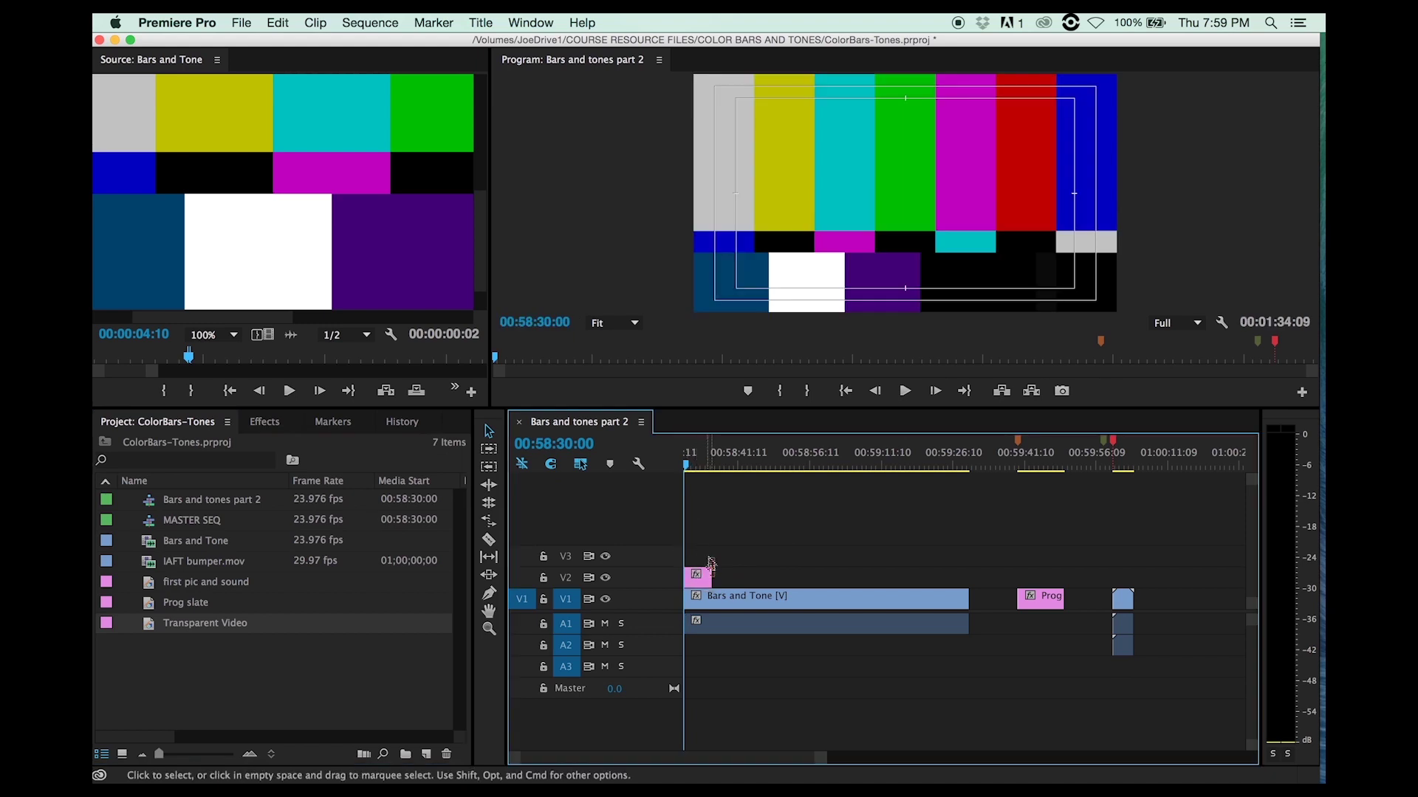
pyautogui.moveTo(711, 576); pyautogui.dragTo(1219, 574)
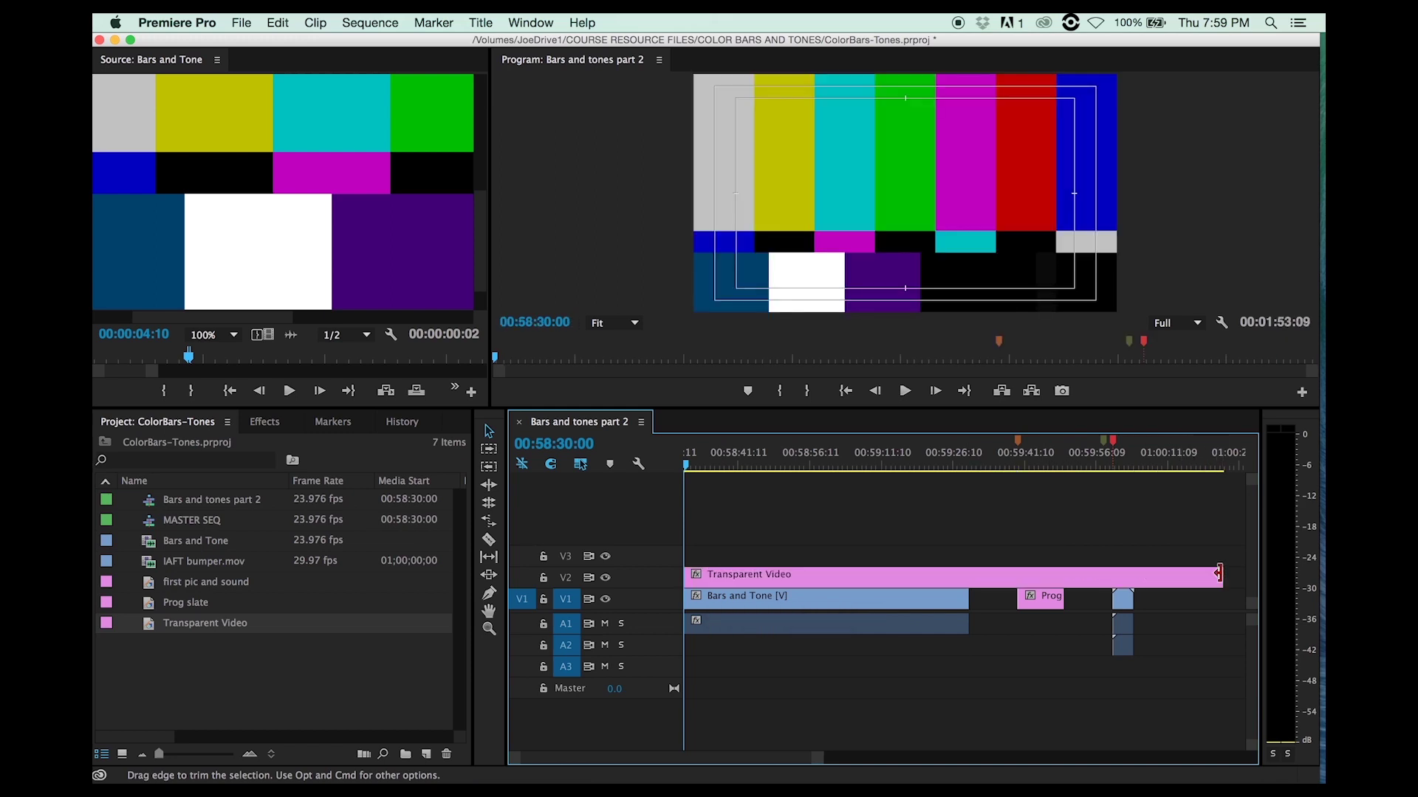
pyautogui.press('-')
pyautogui.press('-')
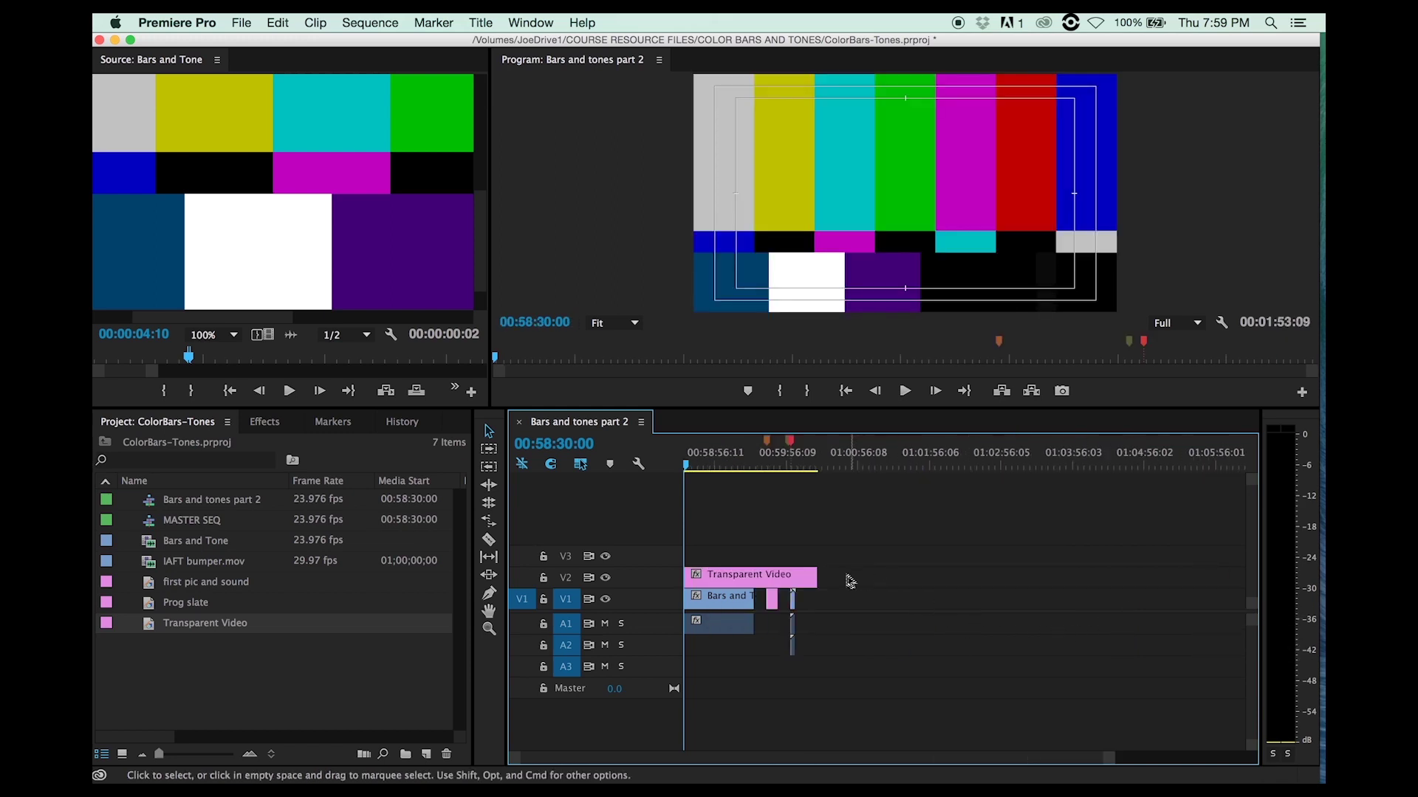
# - Extend the Transparent Video clip to 01:02:49:02 and add a marker there named END
pyautogui.moveTo(816, 577); pyautogui.dragTo(989, 568)
pyautogui.click(992, 467)
pyautogui.moveTo(994, 472); pyautogui.dragTo(996, 468)
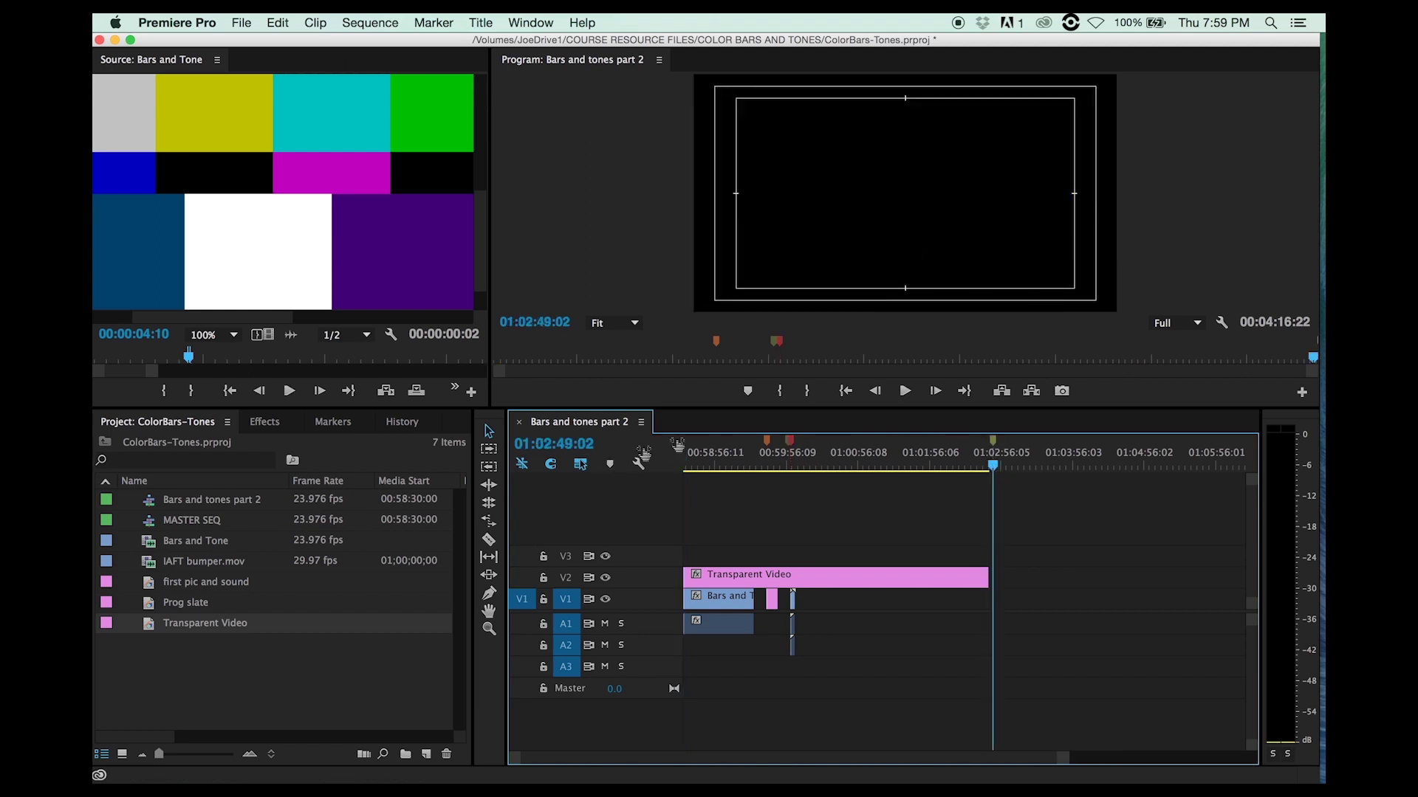
pyautogui.doubleClick(993, 442)
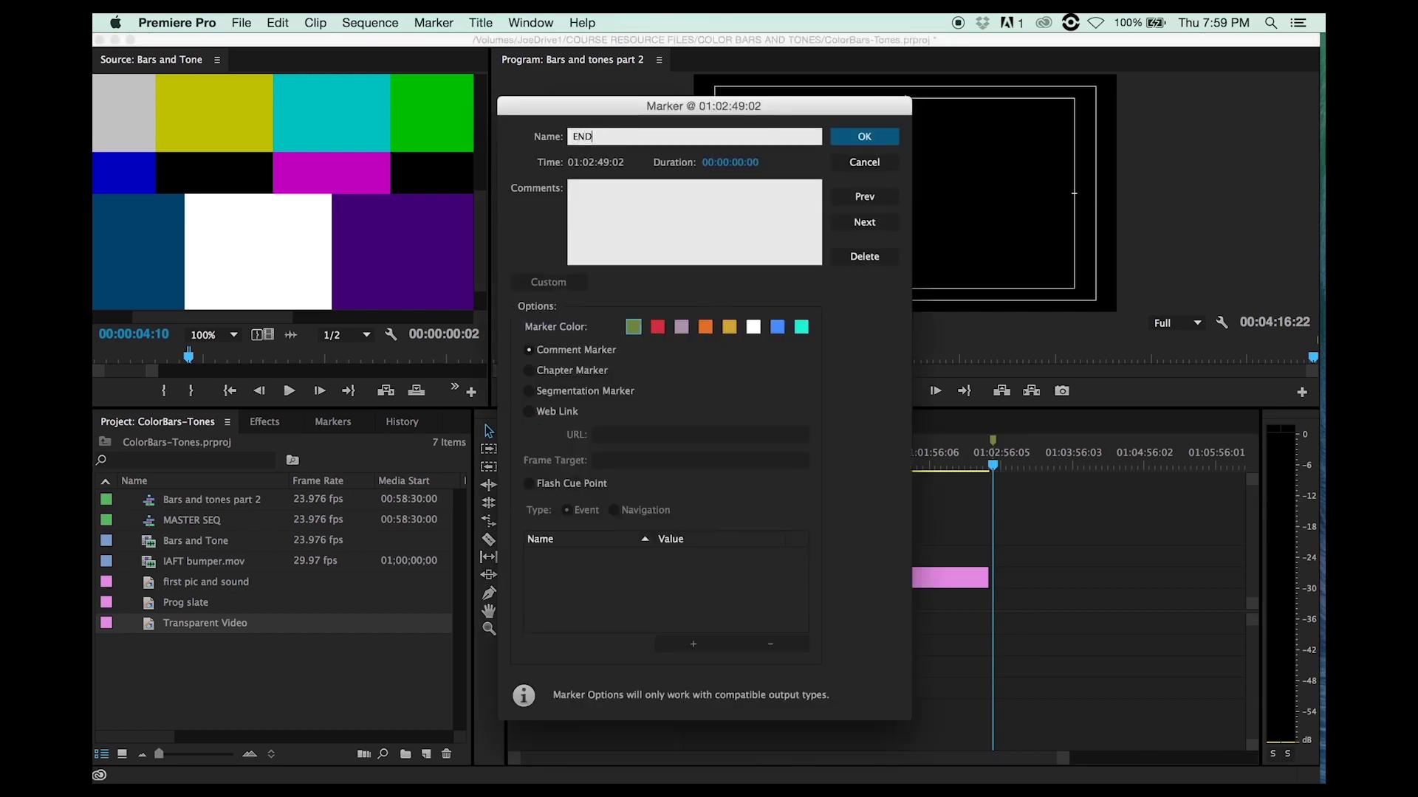
pyautogui.press('Return')
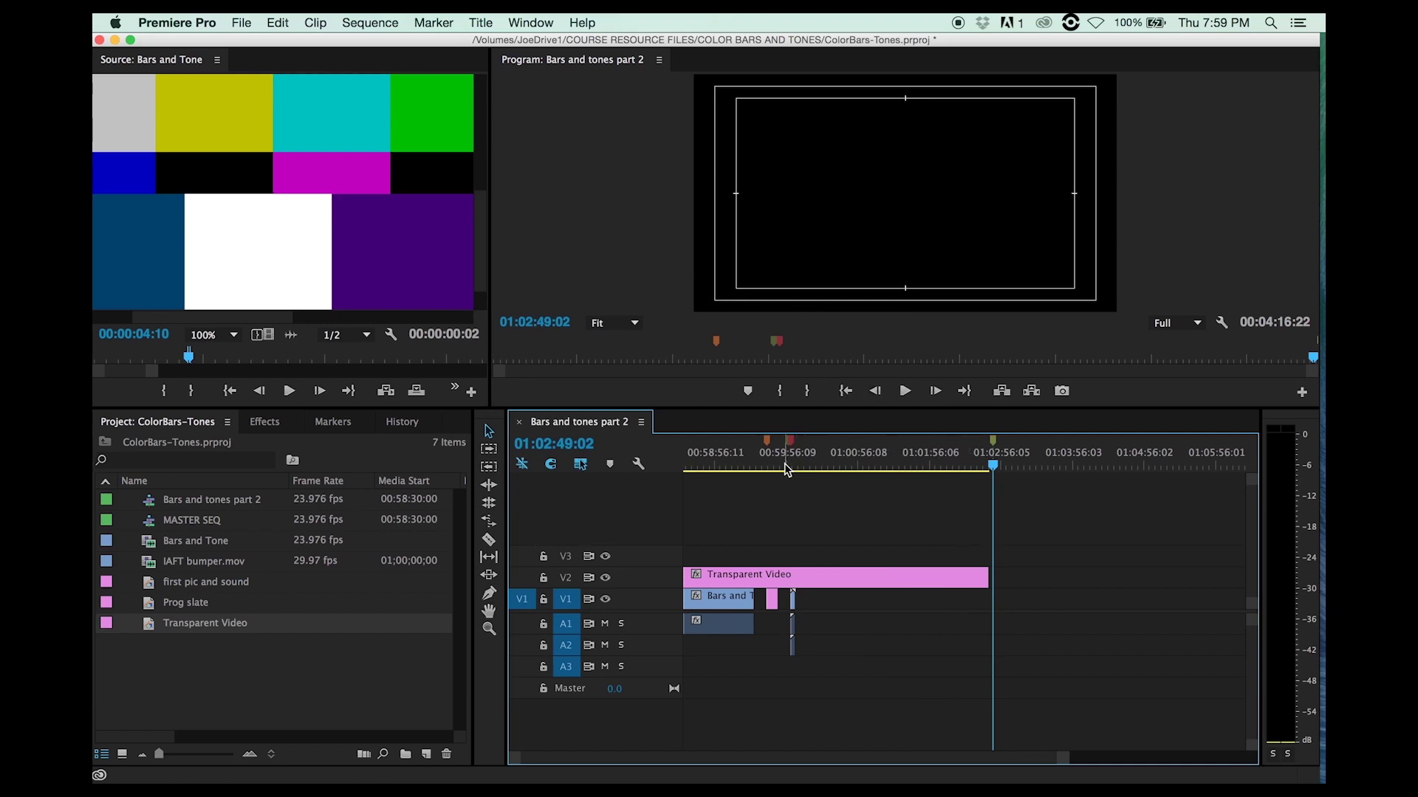
pyautogui.press('Home')
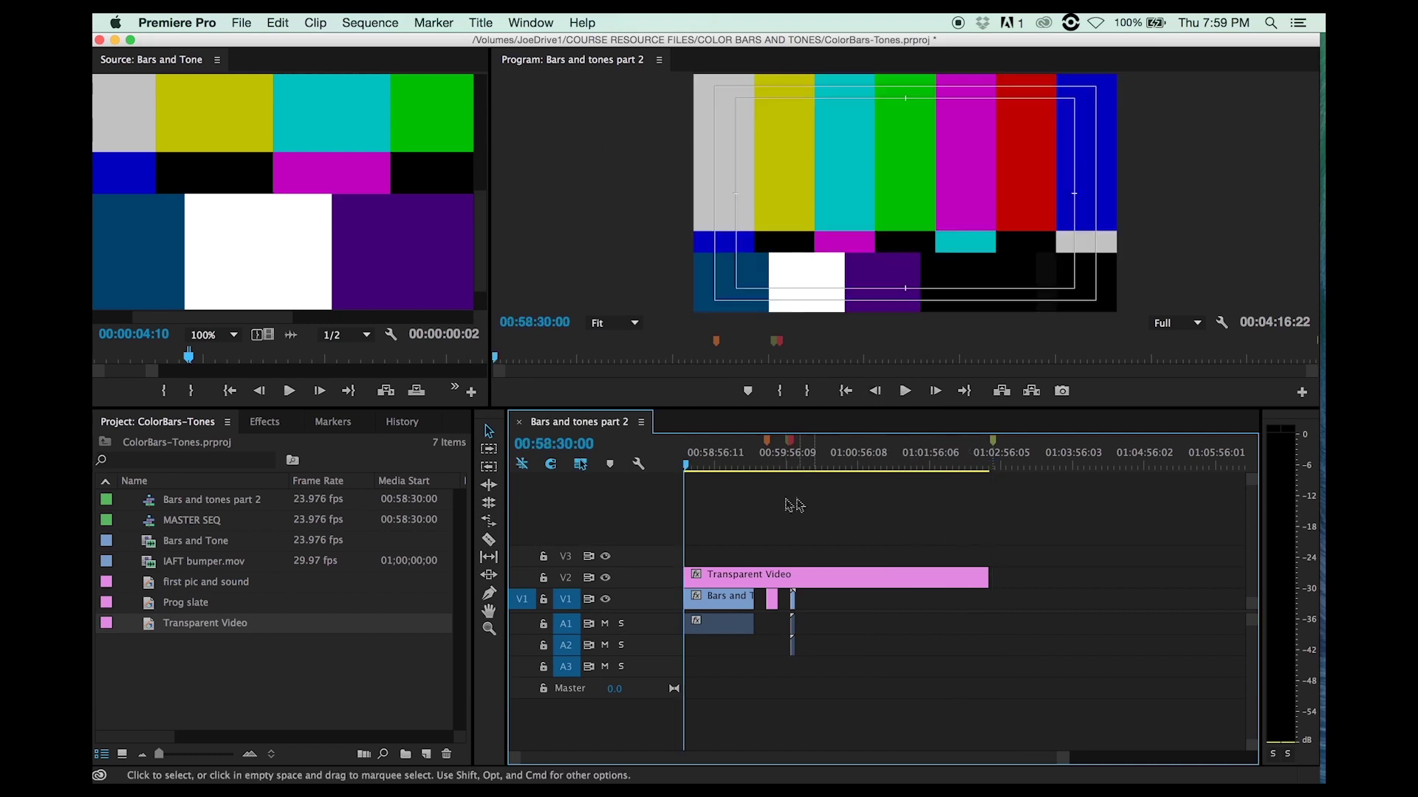
# - Apply the Video > Timecode effect to the Transparent Video clip on V2 and load it in the Source Monitor
pyautogui.click(723, 584)
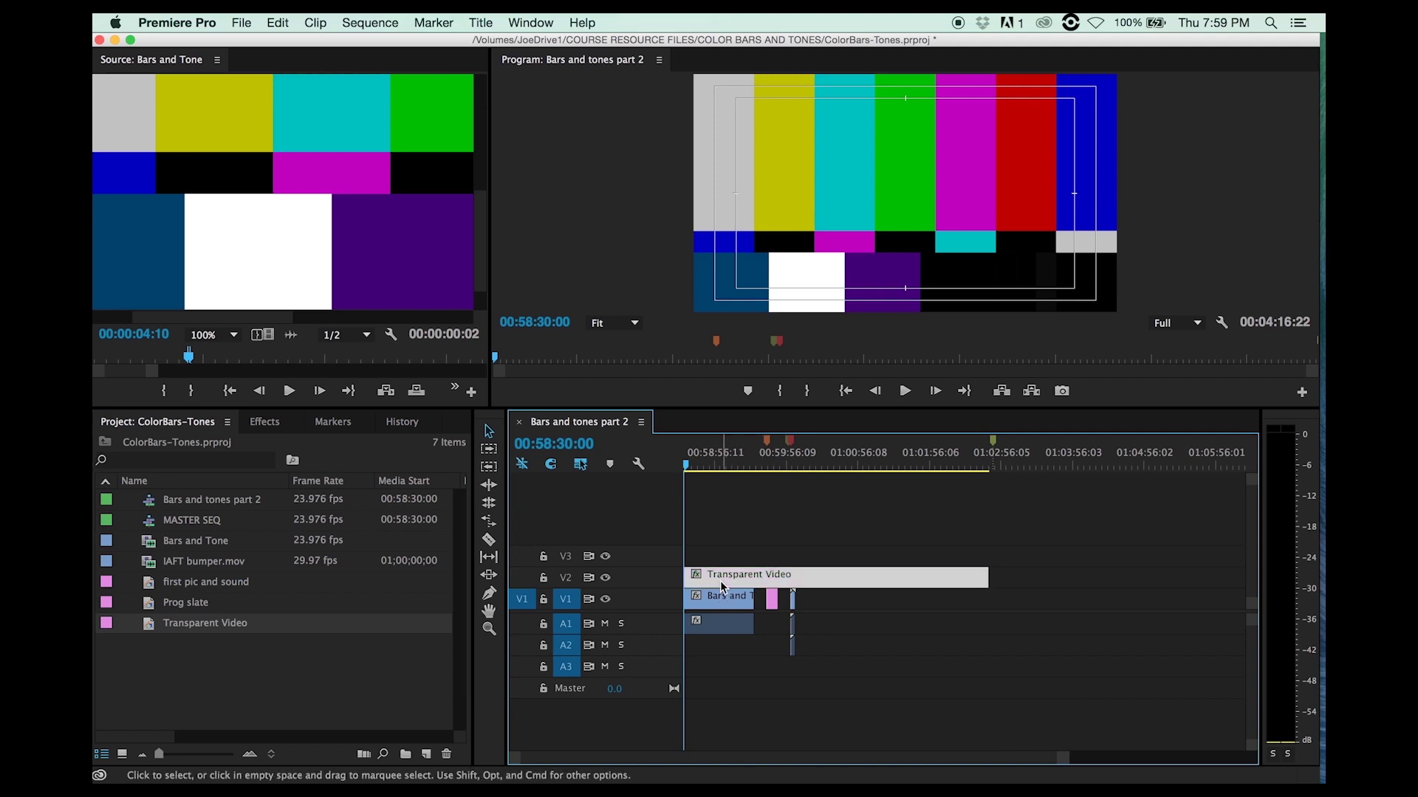
pyautogui.click(248, 674)
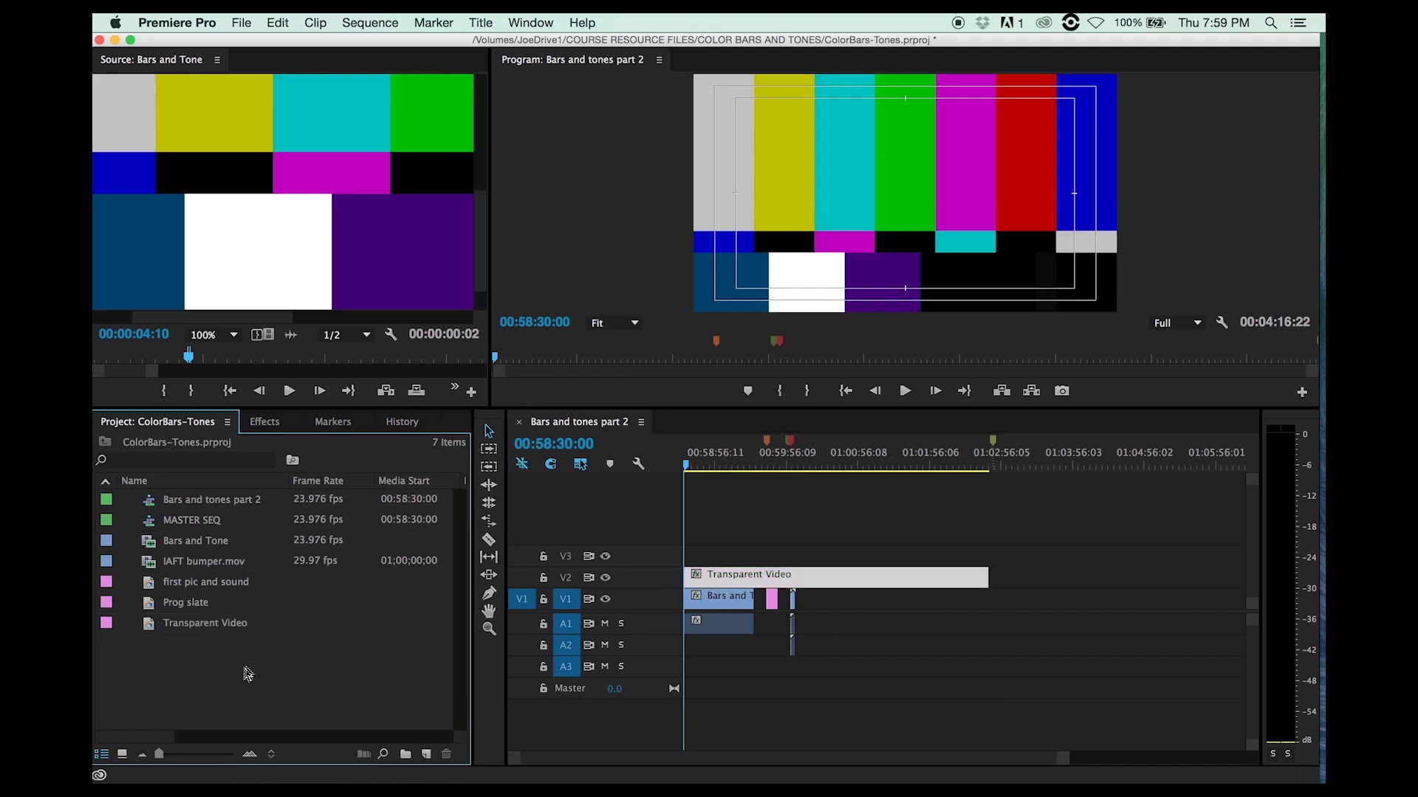
pyautogui.click(266, 425)
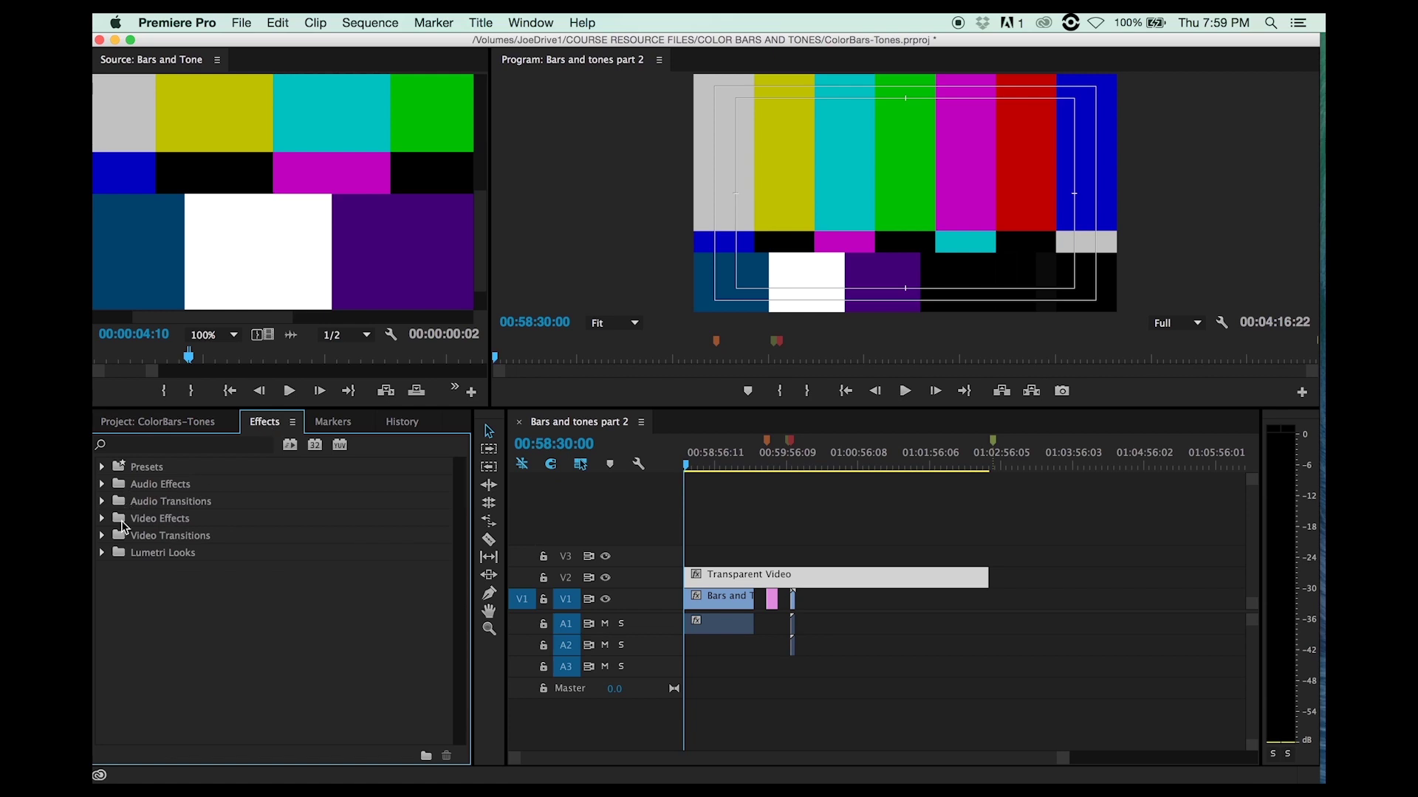
pyautogui.click(103, 519)
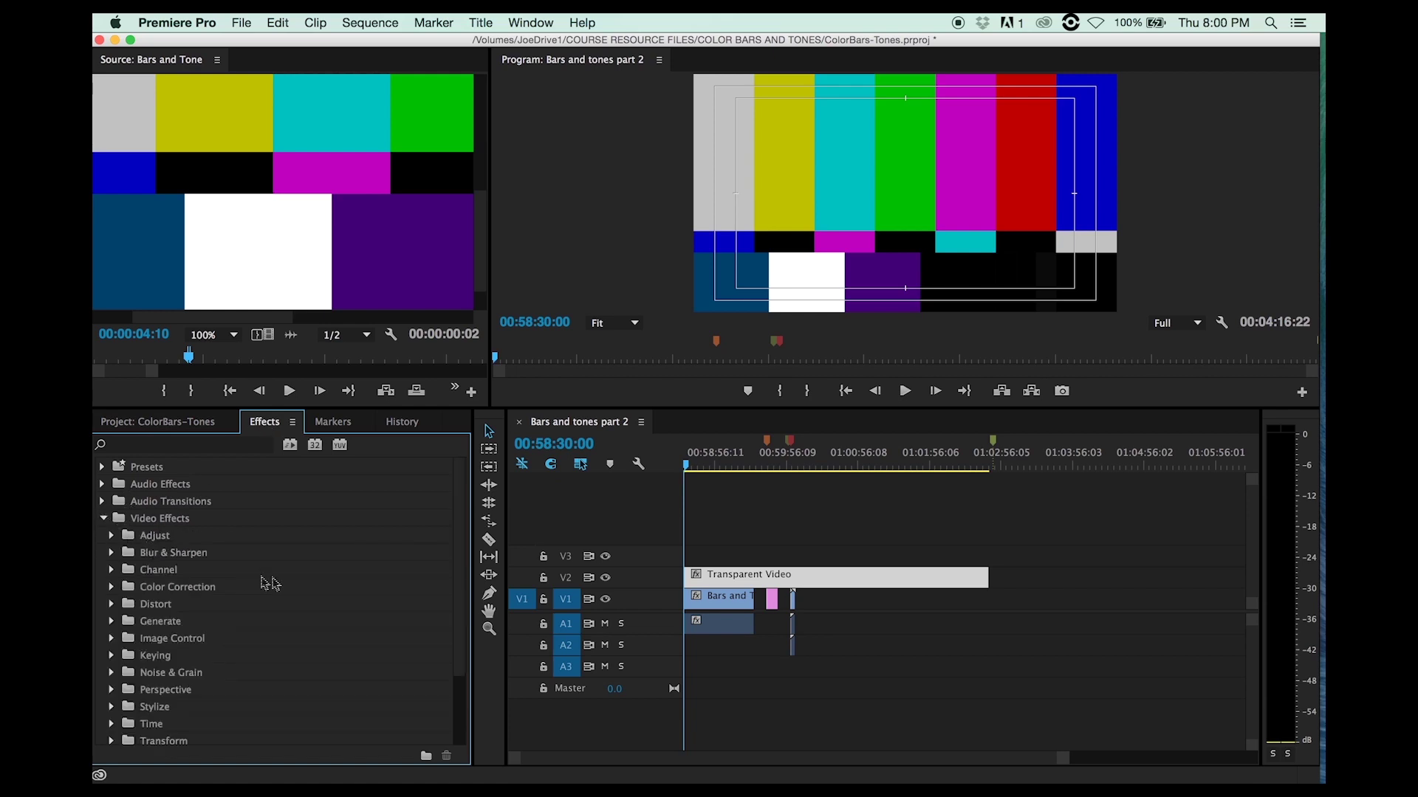
pyautogui.scroll(-5, 294, 613)
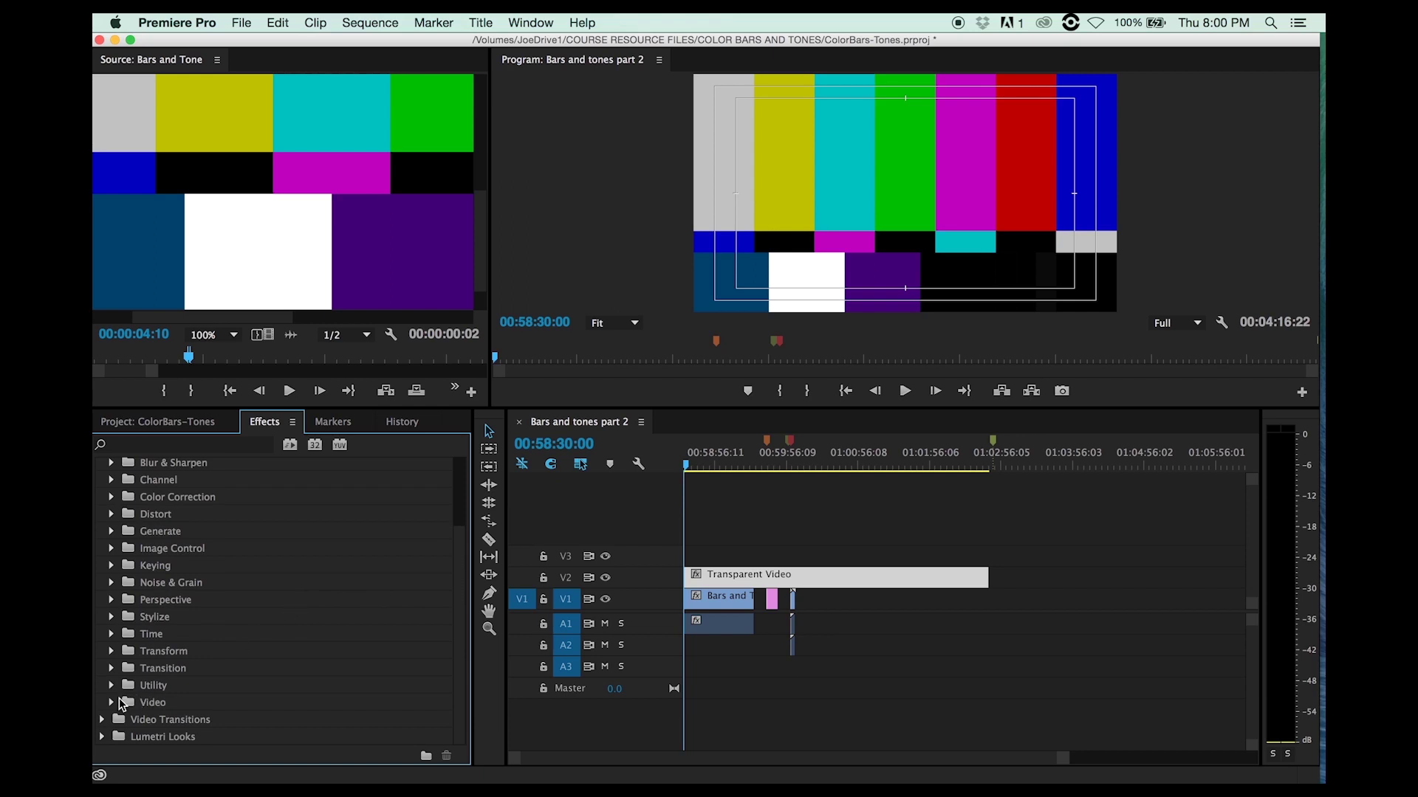
pyautogui.click(112, 703)
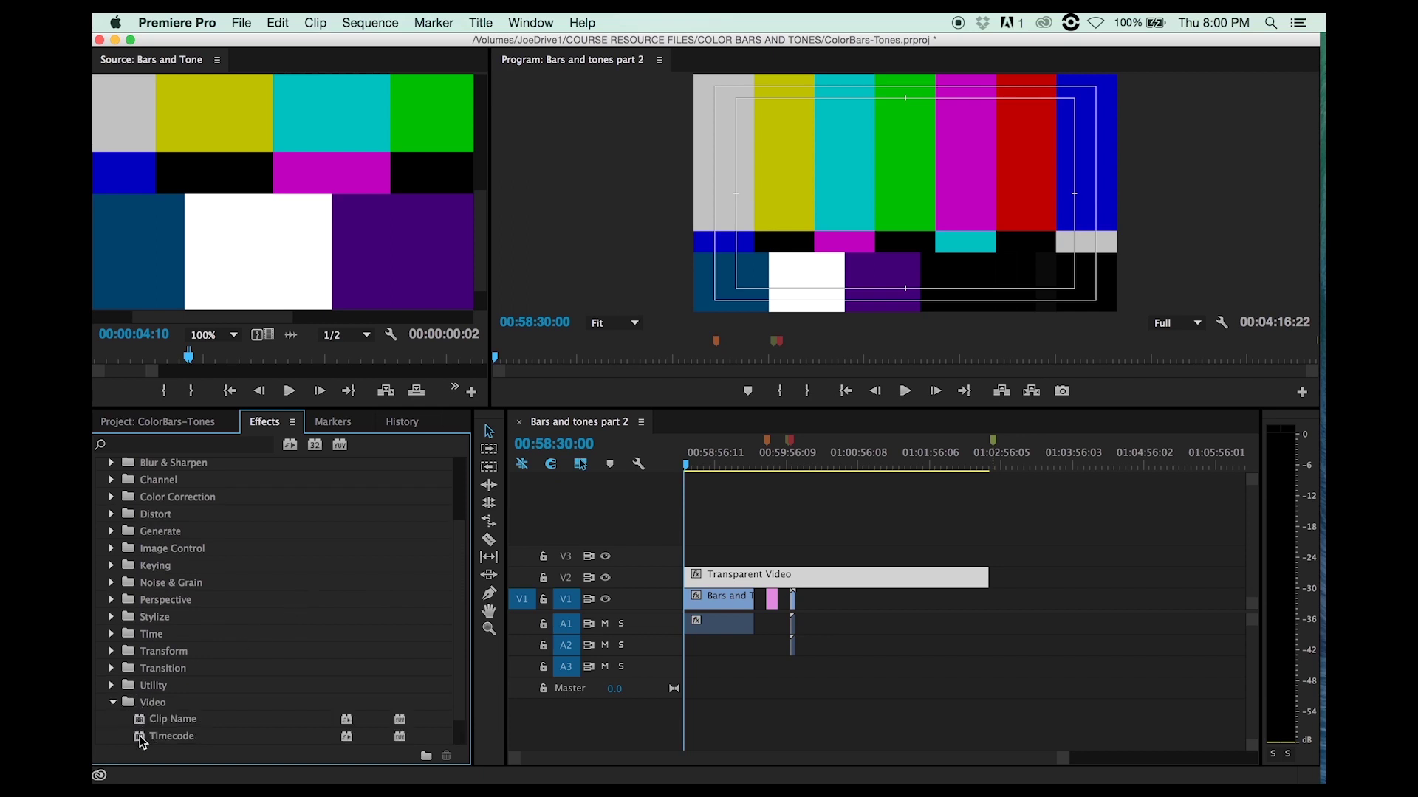
pyautogui.moveTo(143, 739); pyautogui.dragTo(737, 579)
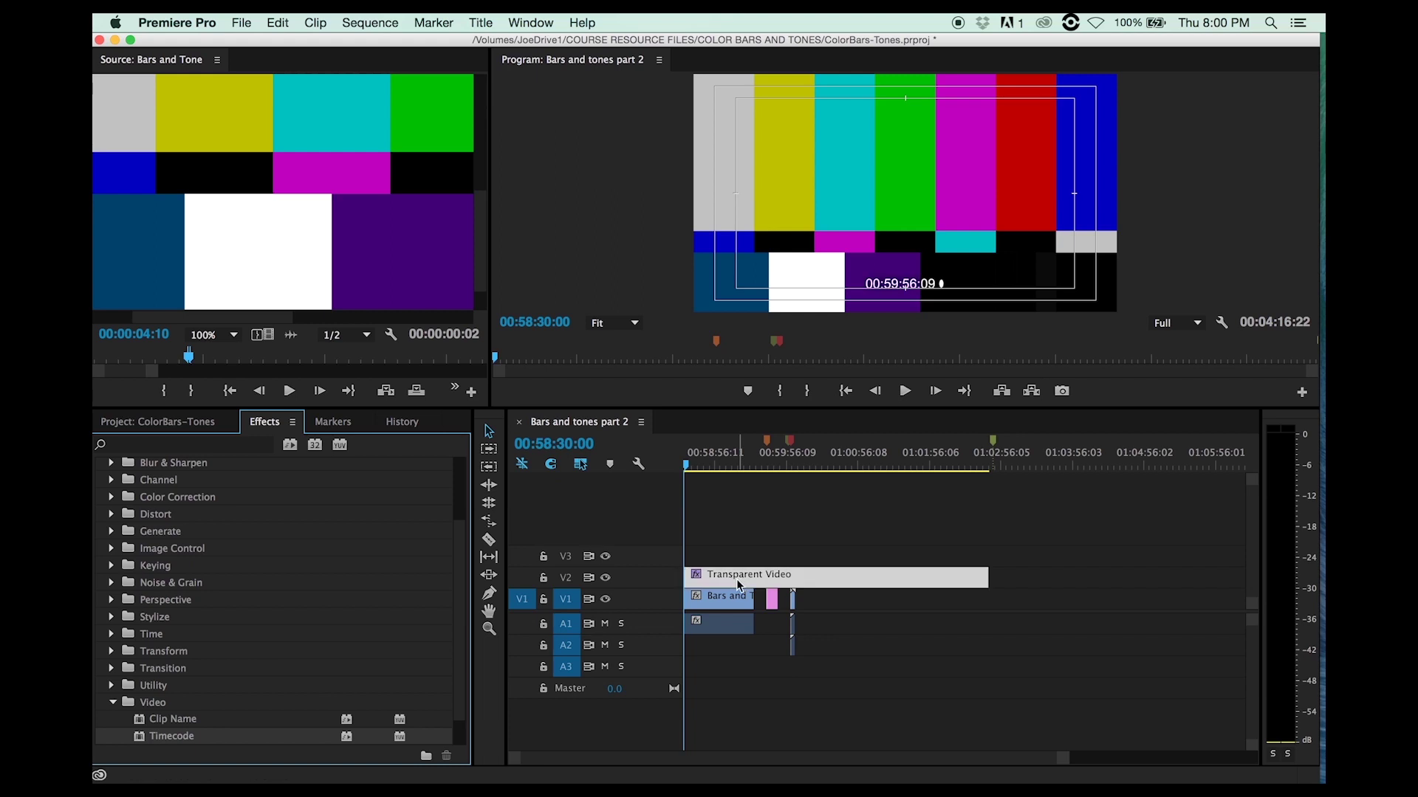
pyautogui.click(732, 461)
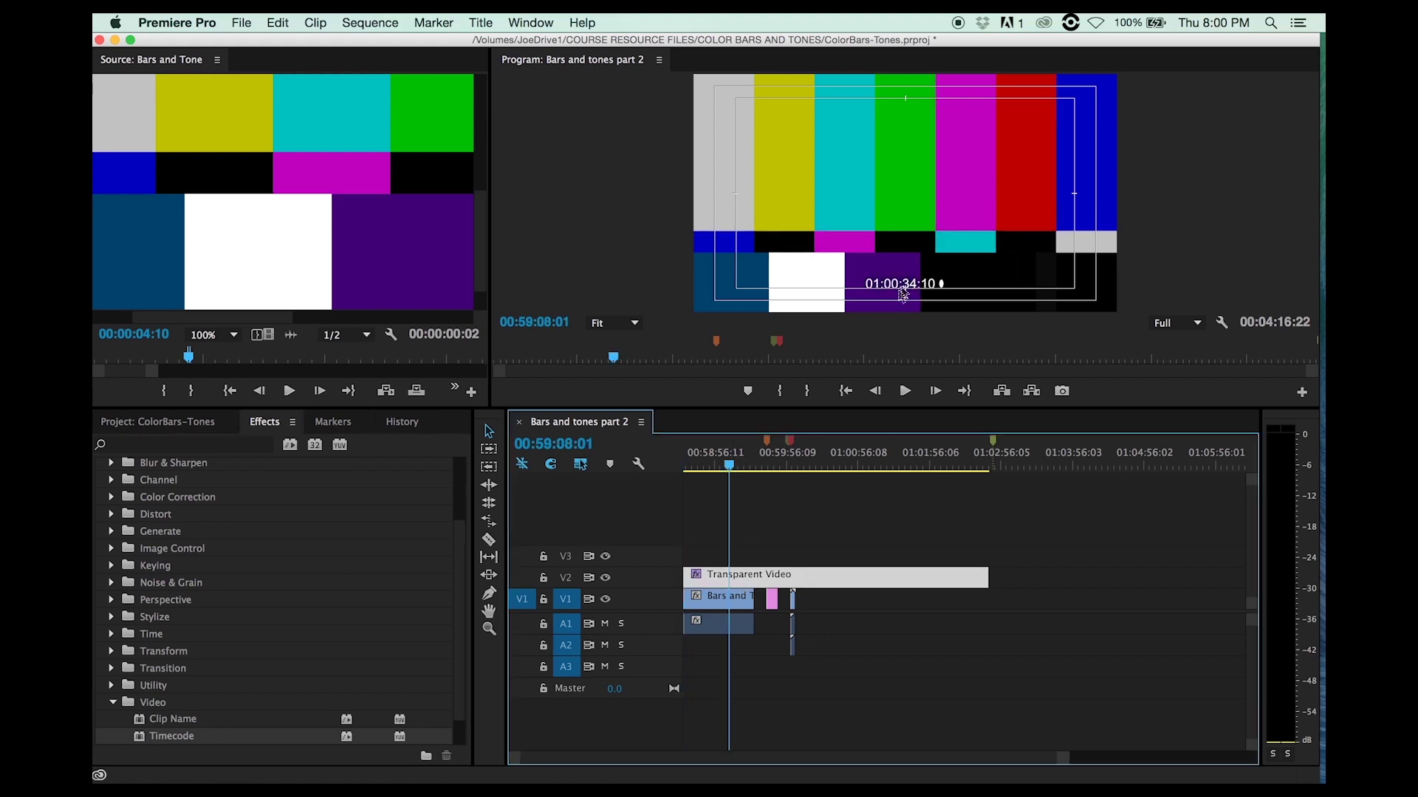
pyautogui.doubleClick(714, 575)
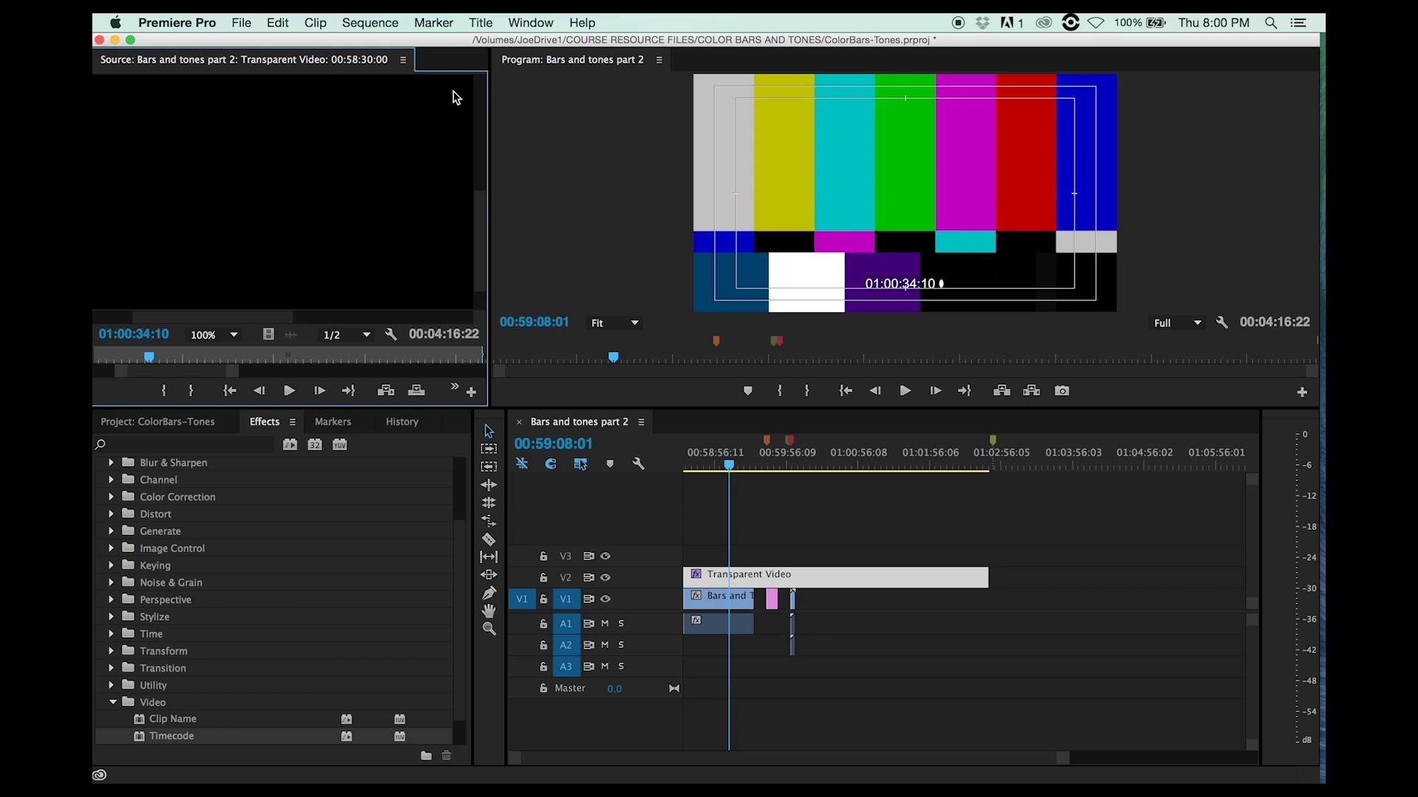
# - Show Effect Controls, make the upper panels taller, and keep the Timecode format on SMPTE
pyautogui.click(534, 22)
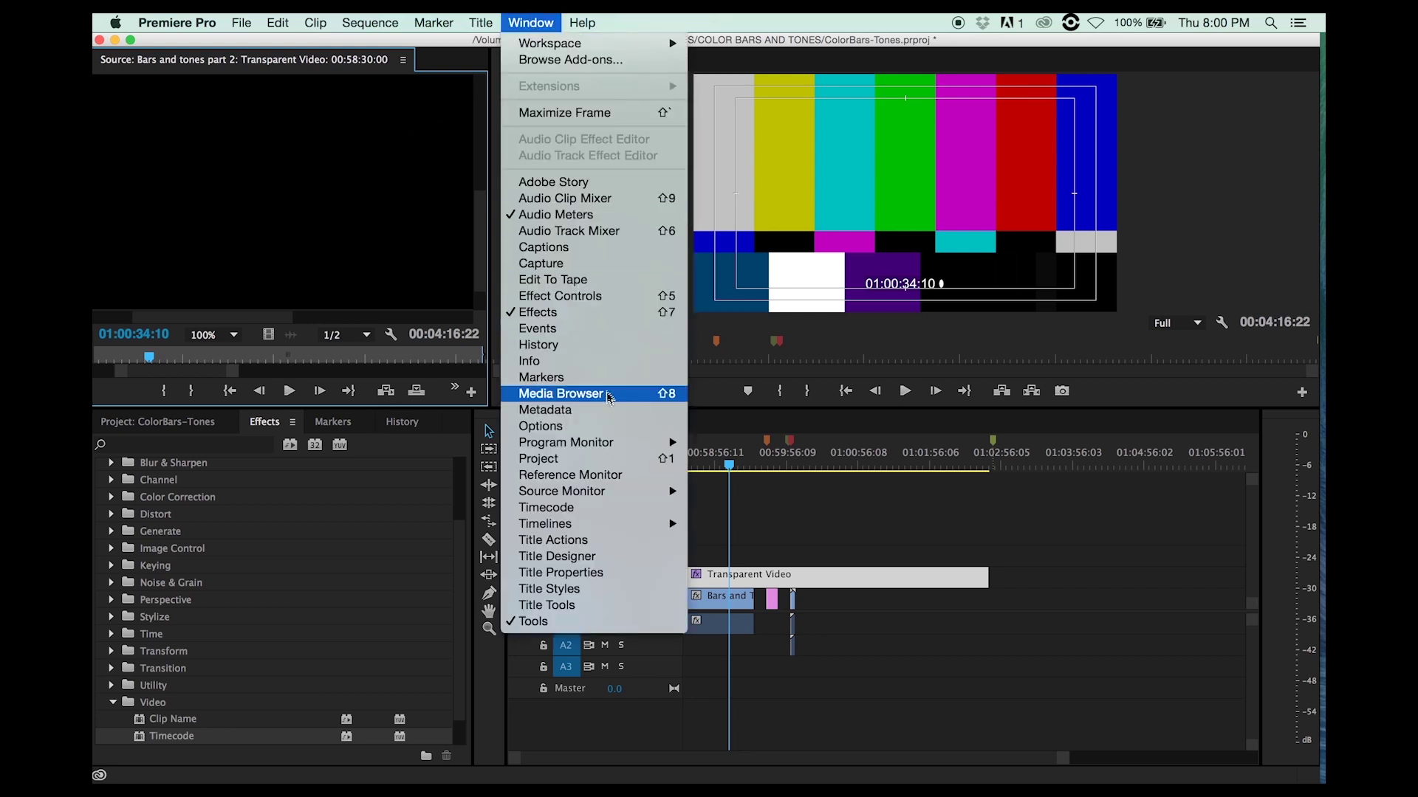
pyautogui.click(605, 297)
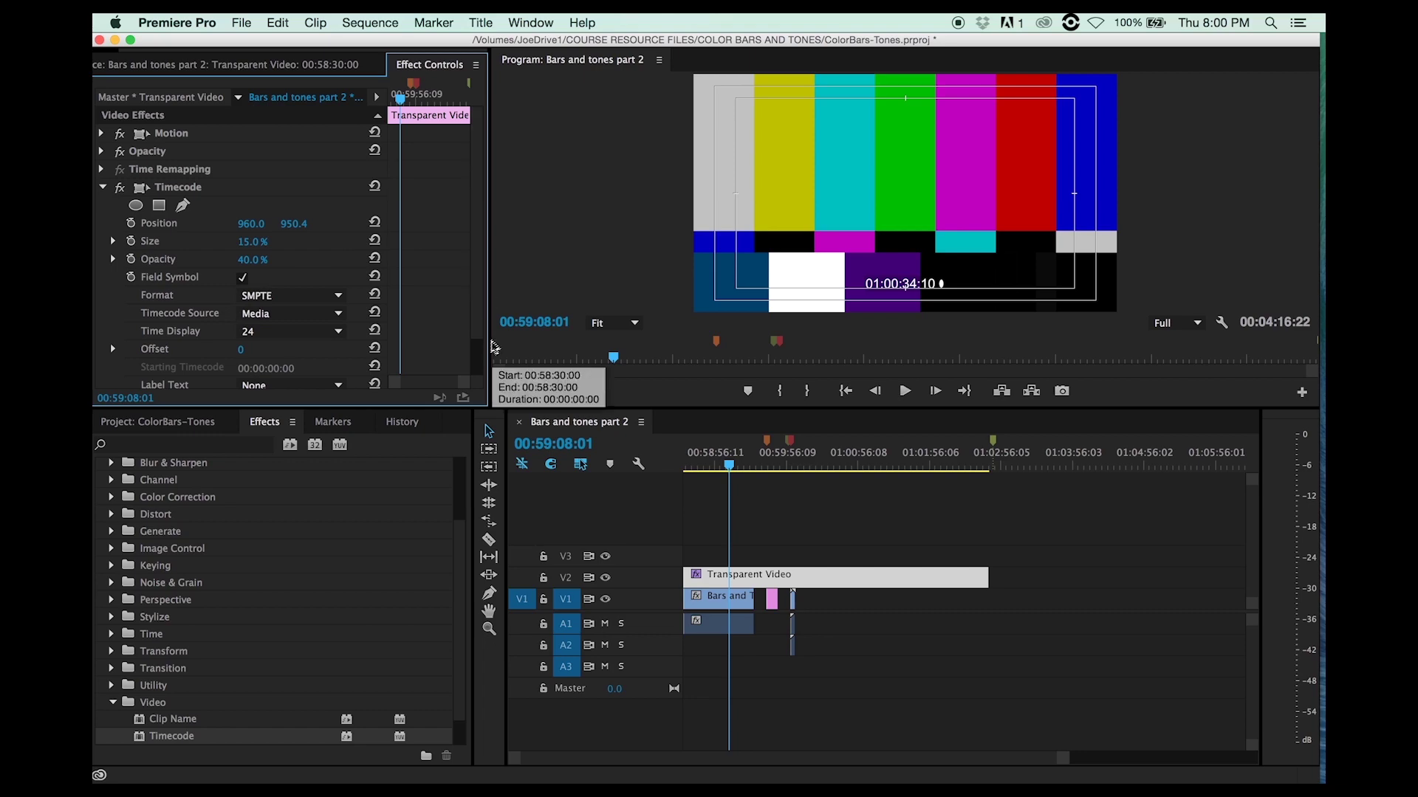
pyautogui.moveTo(478, 407); pyautogui.dragTo(477, 454)
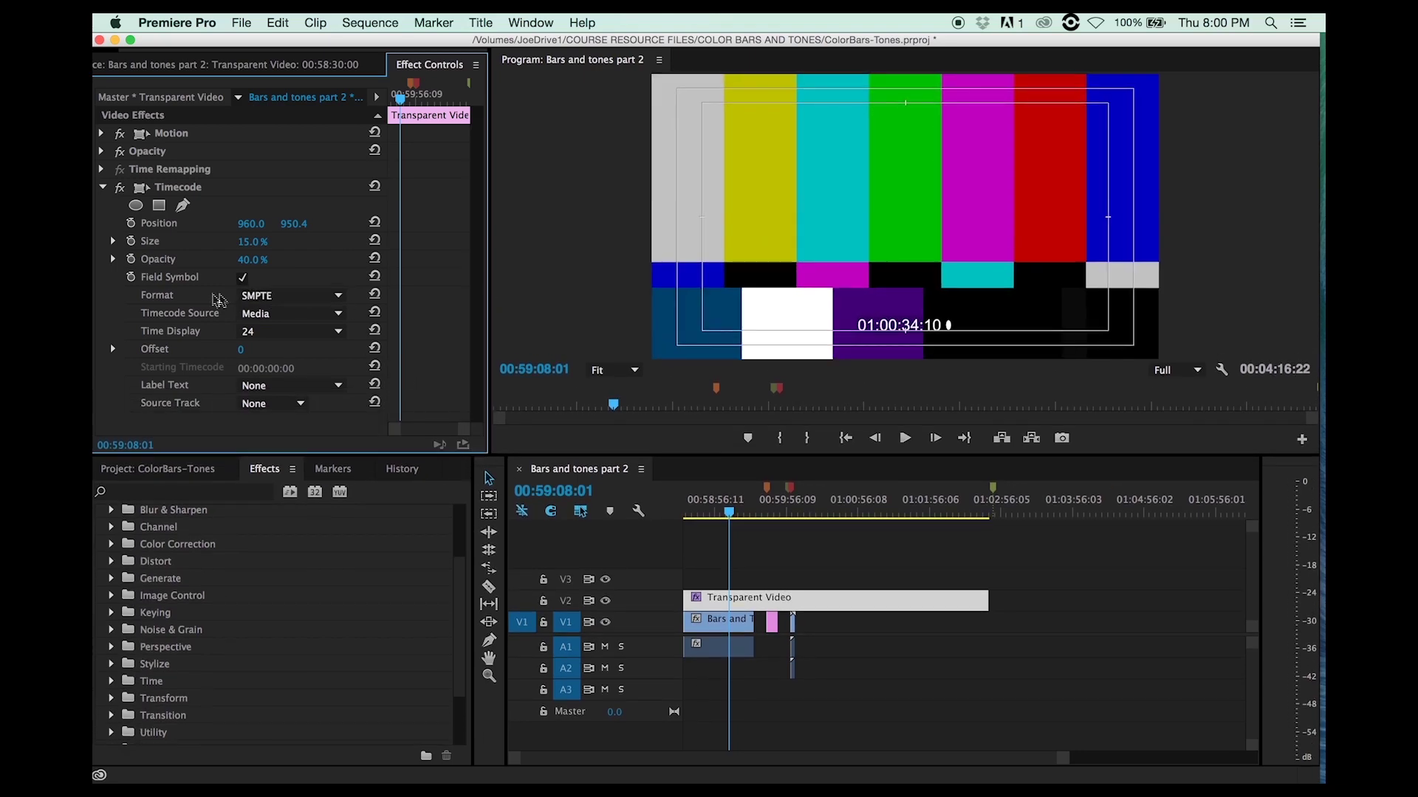
pyautogui.click(264, 297)
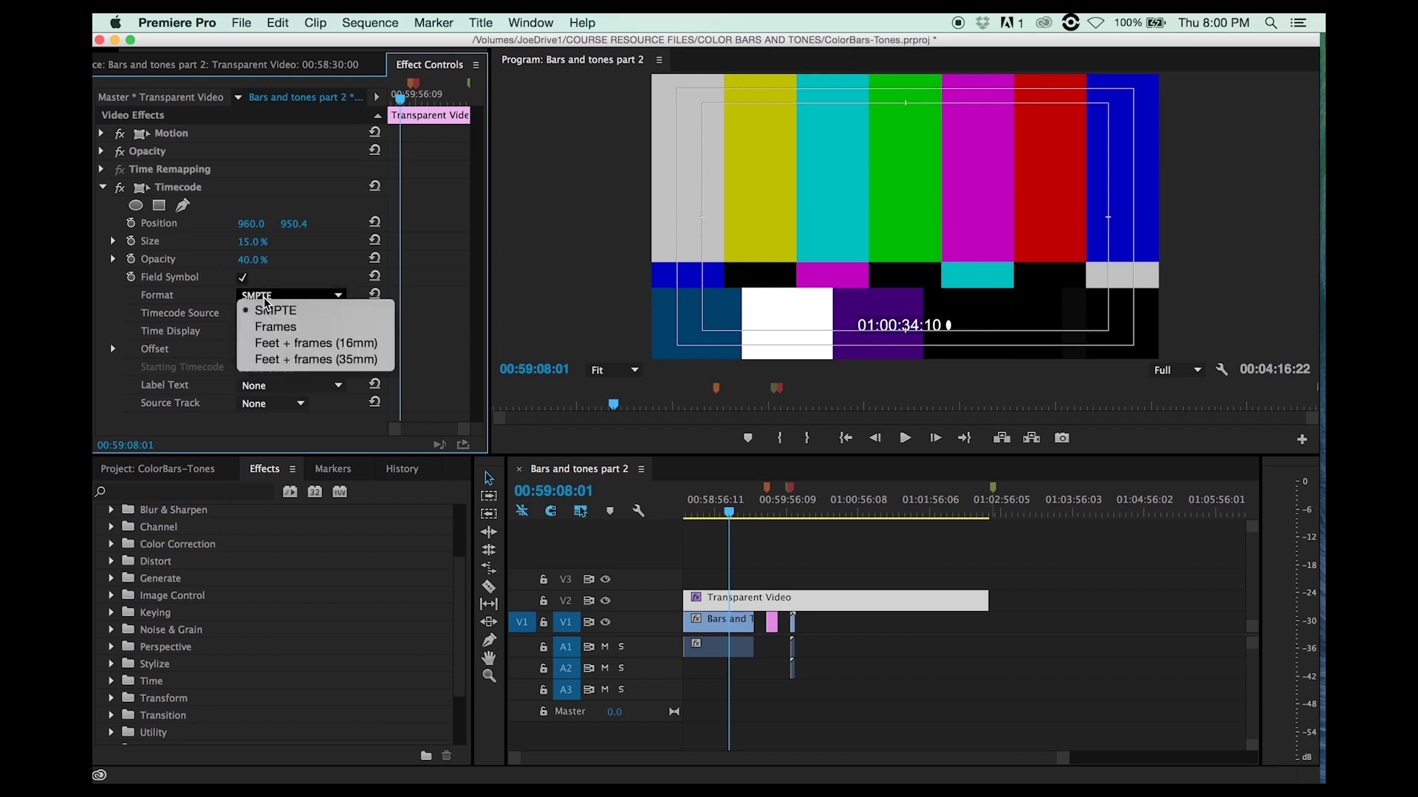
pyautogui.click(269, 304)
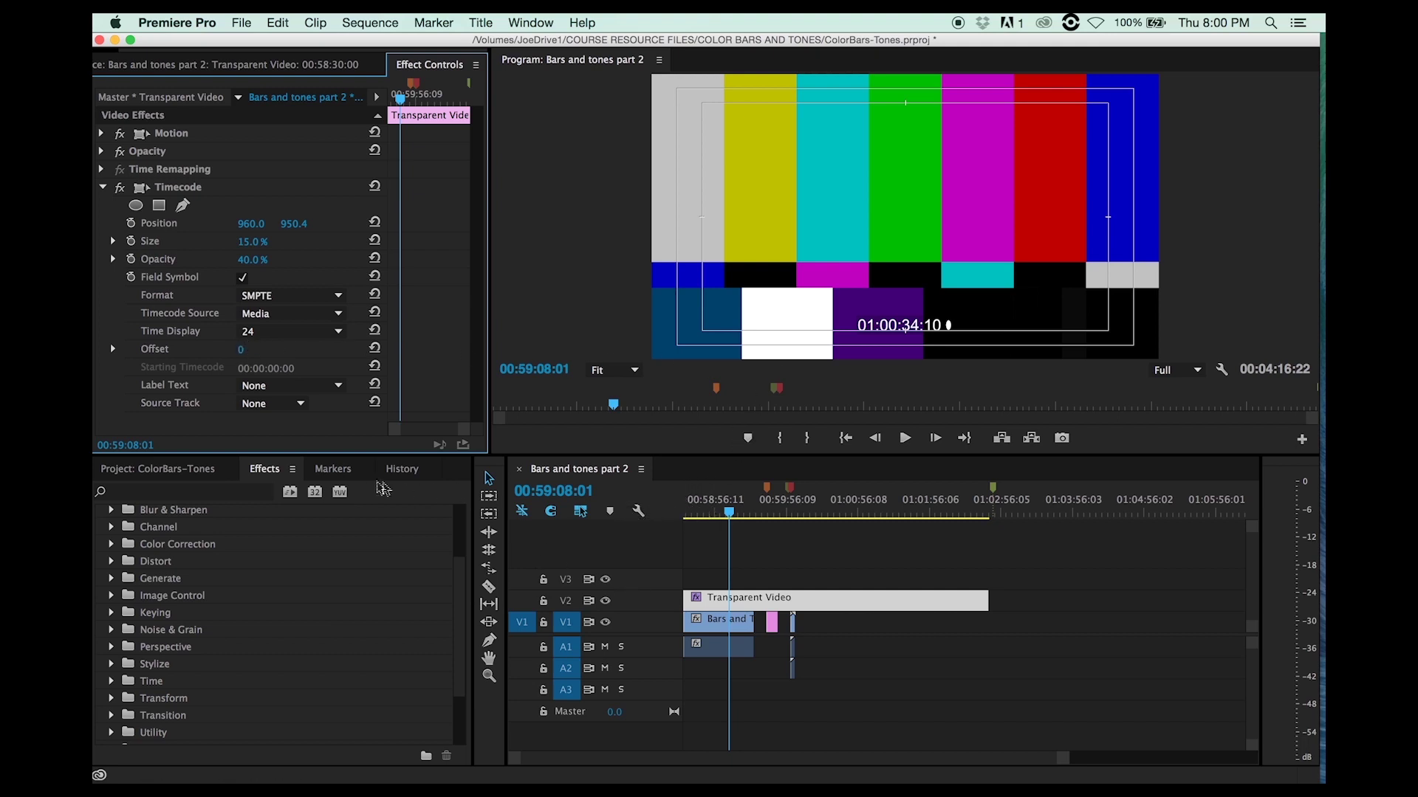
# - At the START FILM marker, set the Timecode Offset to -2073 so the burn reads 01:00:00:00
pyautogui.click(335, 473)
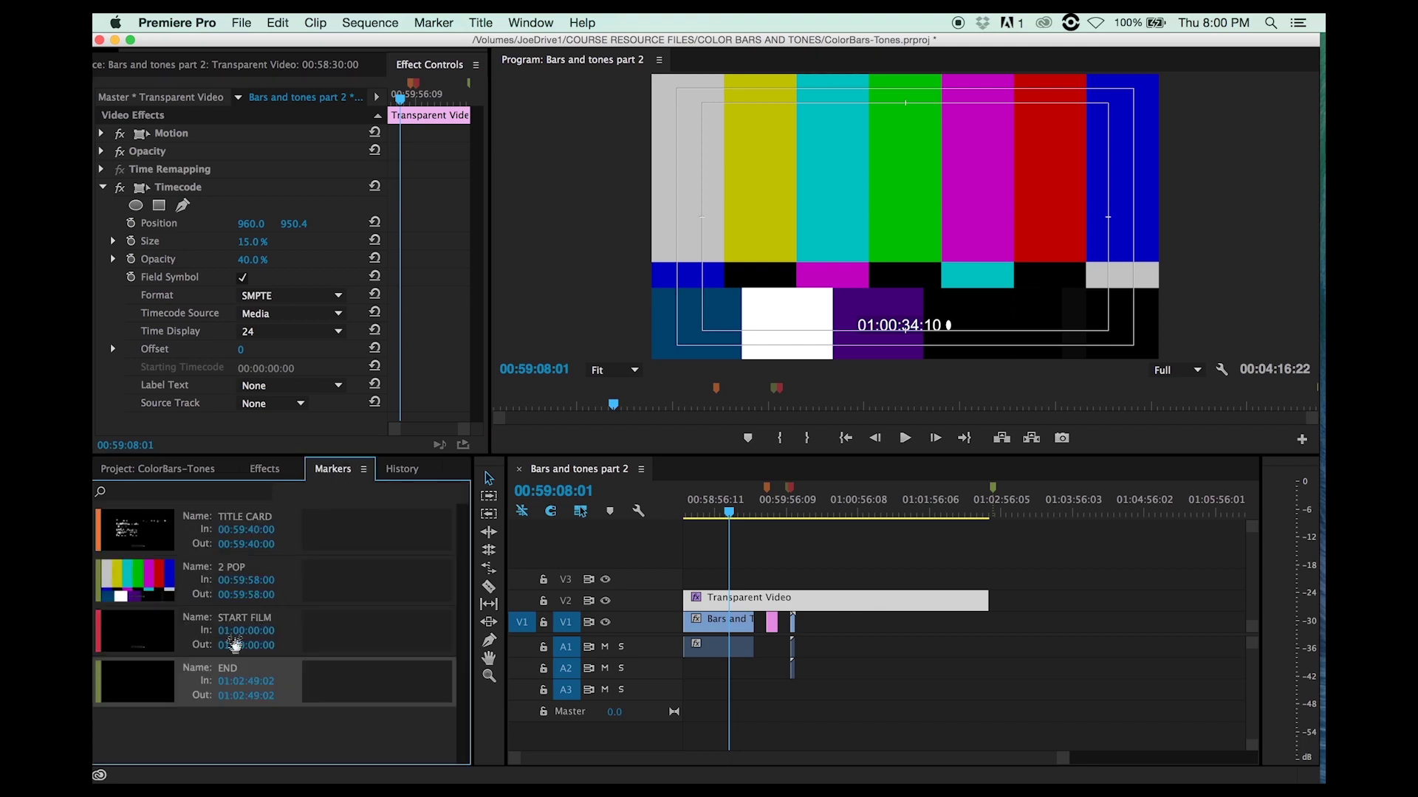
pyautogui.click(160, 631)
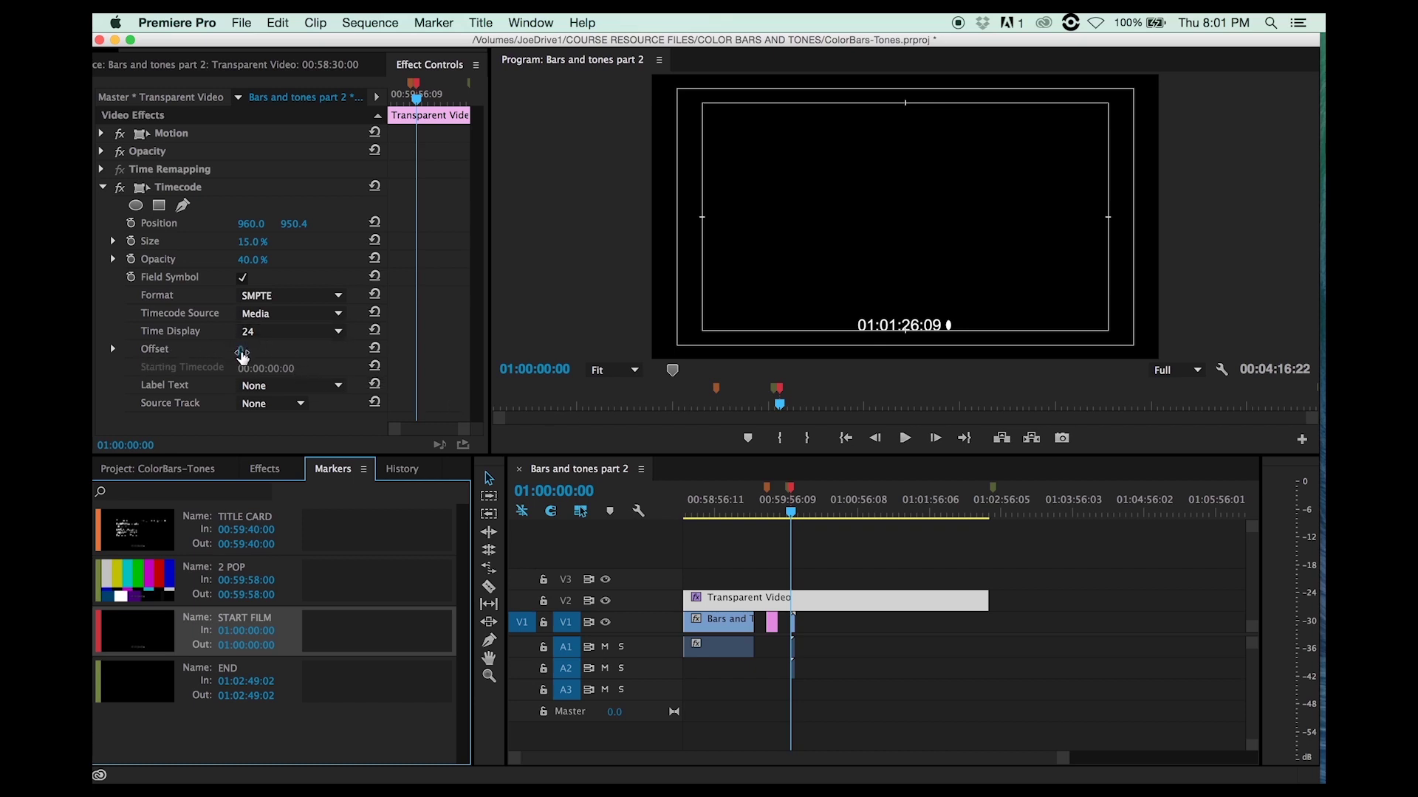
pyautogui.moveTo(243, 358); pyautogui.dragTo(62, 361)
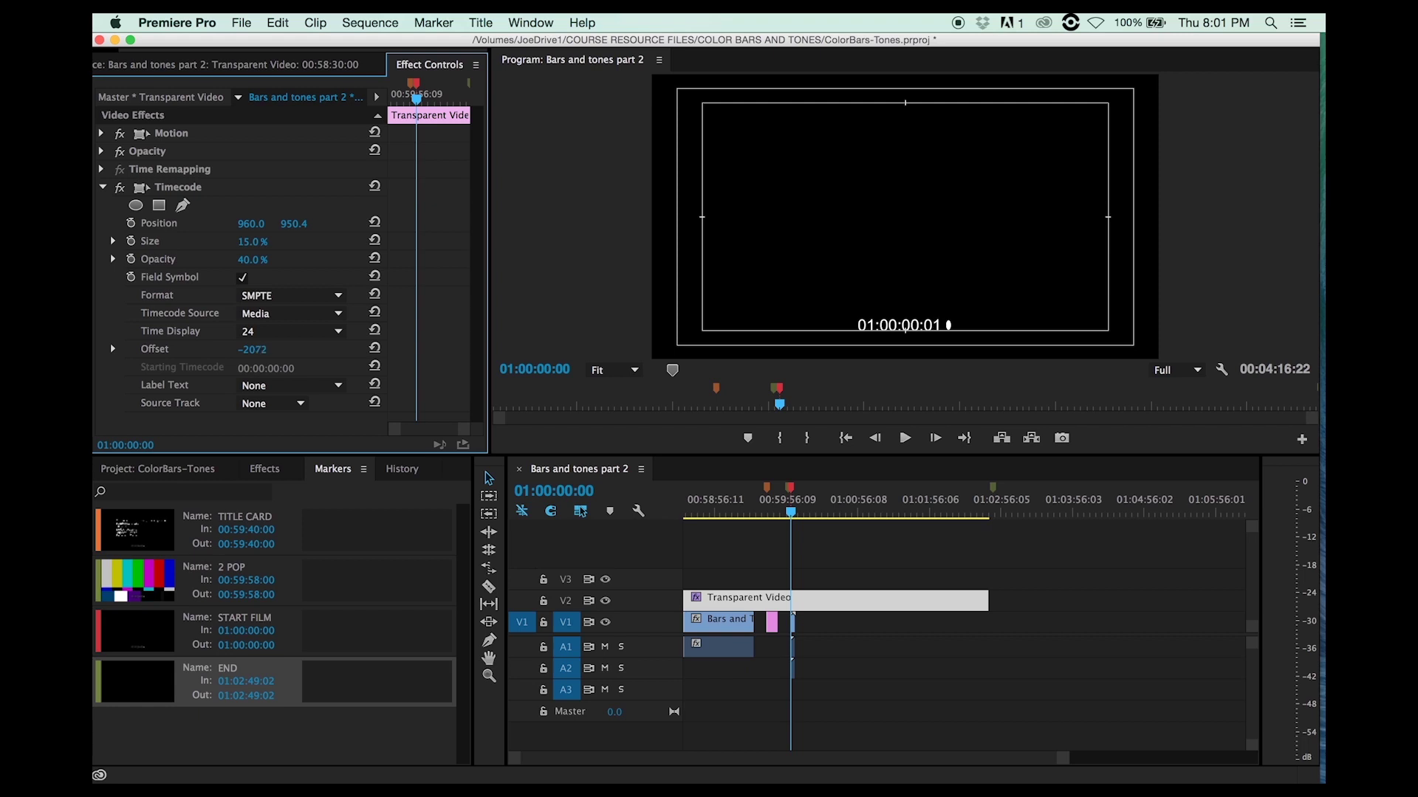
pyautogui.moveTo(62, 361); pyautogui.dragTo(61, 361)
# - Set the timecode burn's Position Y to 887.4 and its Size to 18.8%
pyautogui.moveTo(291, 230)
pyautogui.mouseDown()
pyautogui.moveTo(252, 224)
pyautogui.moveTo(299, 227)
pyautogui.mouseUp()
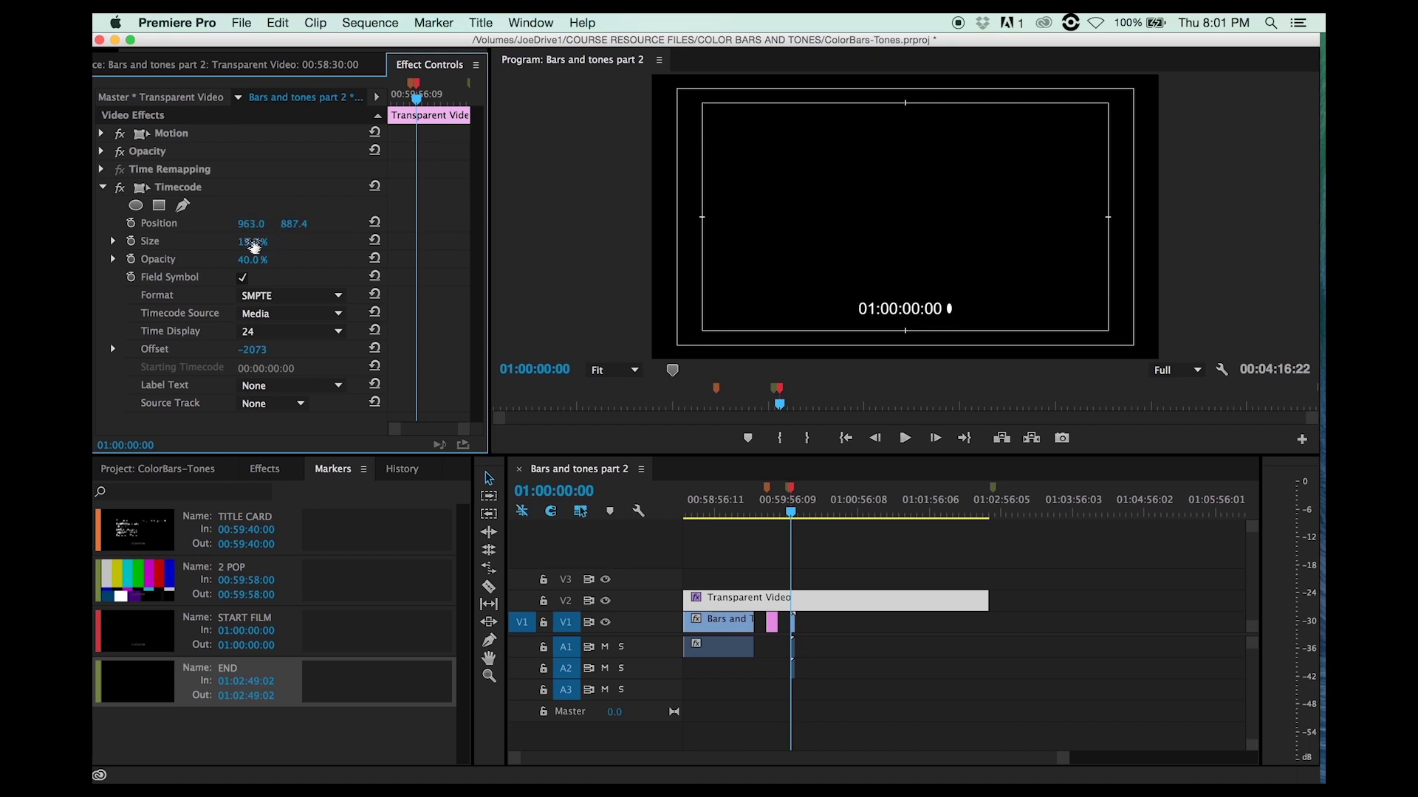
pyautogui.moveTo(251, 242); pyautogui.dragTo(264, 241)
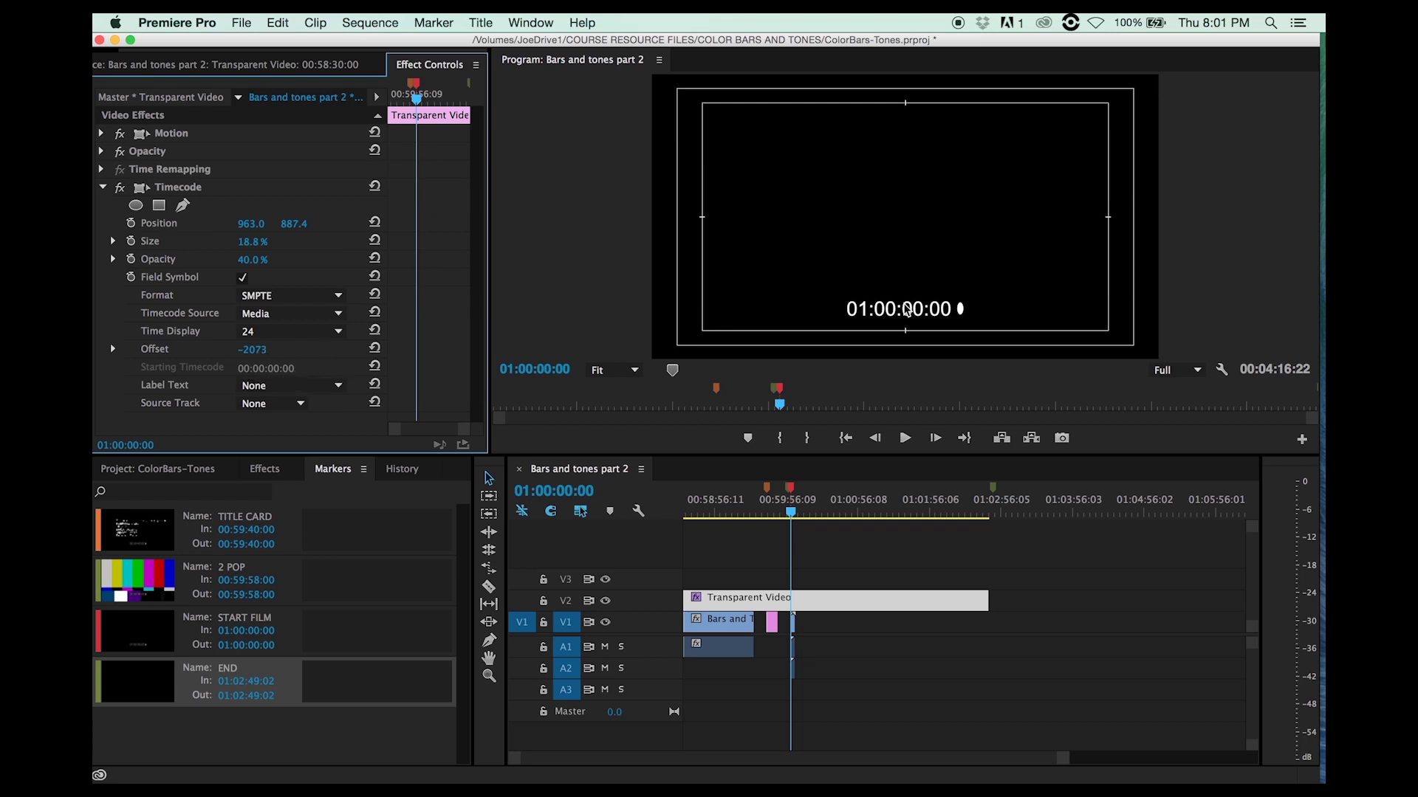
pyautogui.click(821, 508)
pyautogui.press('Home')
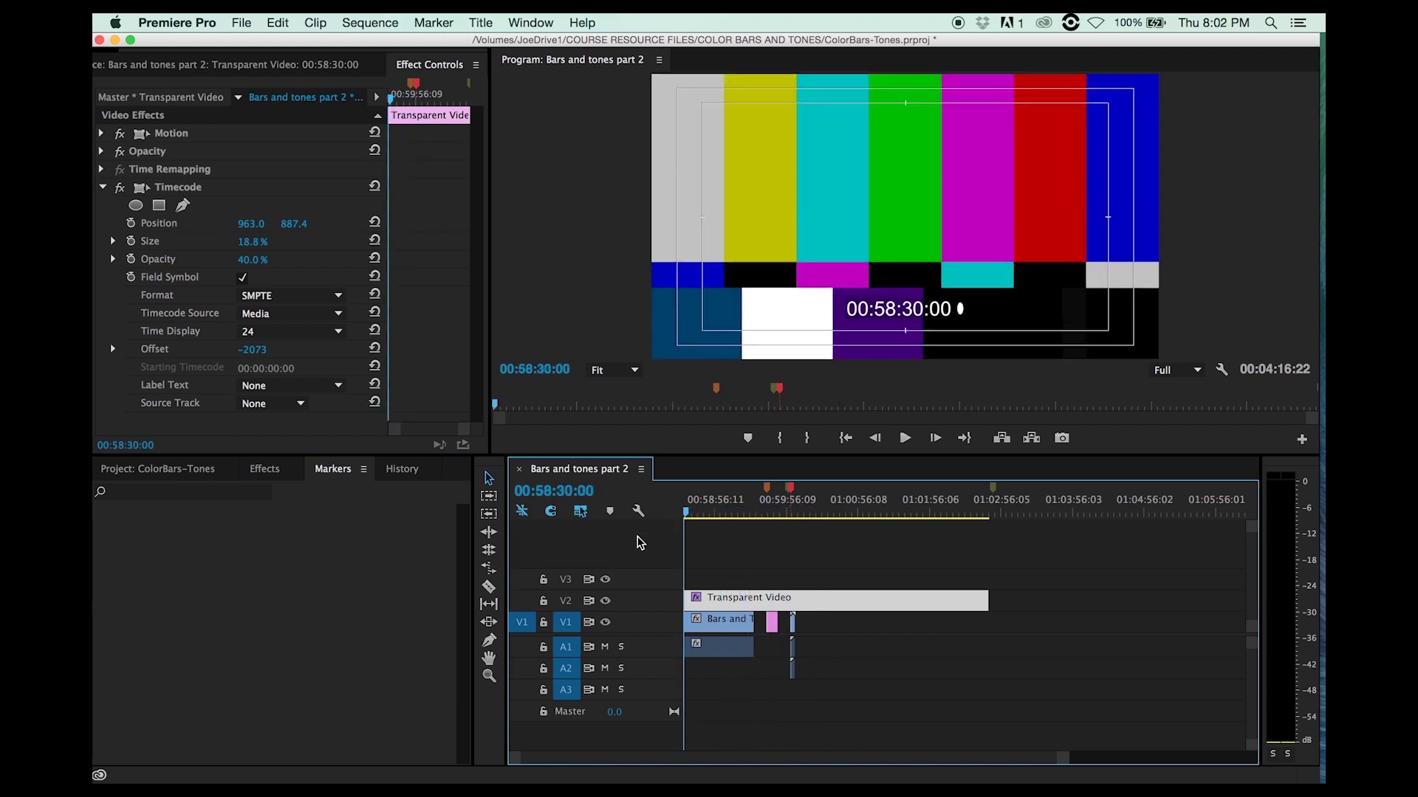
pyautogui.click(713, 511)
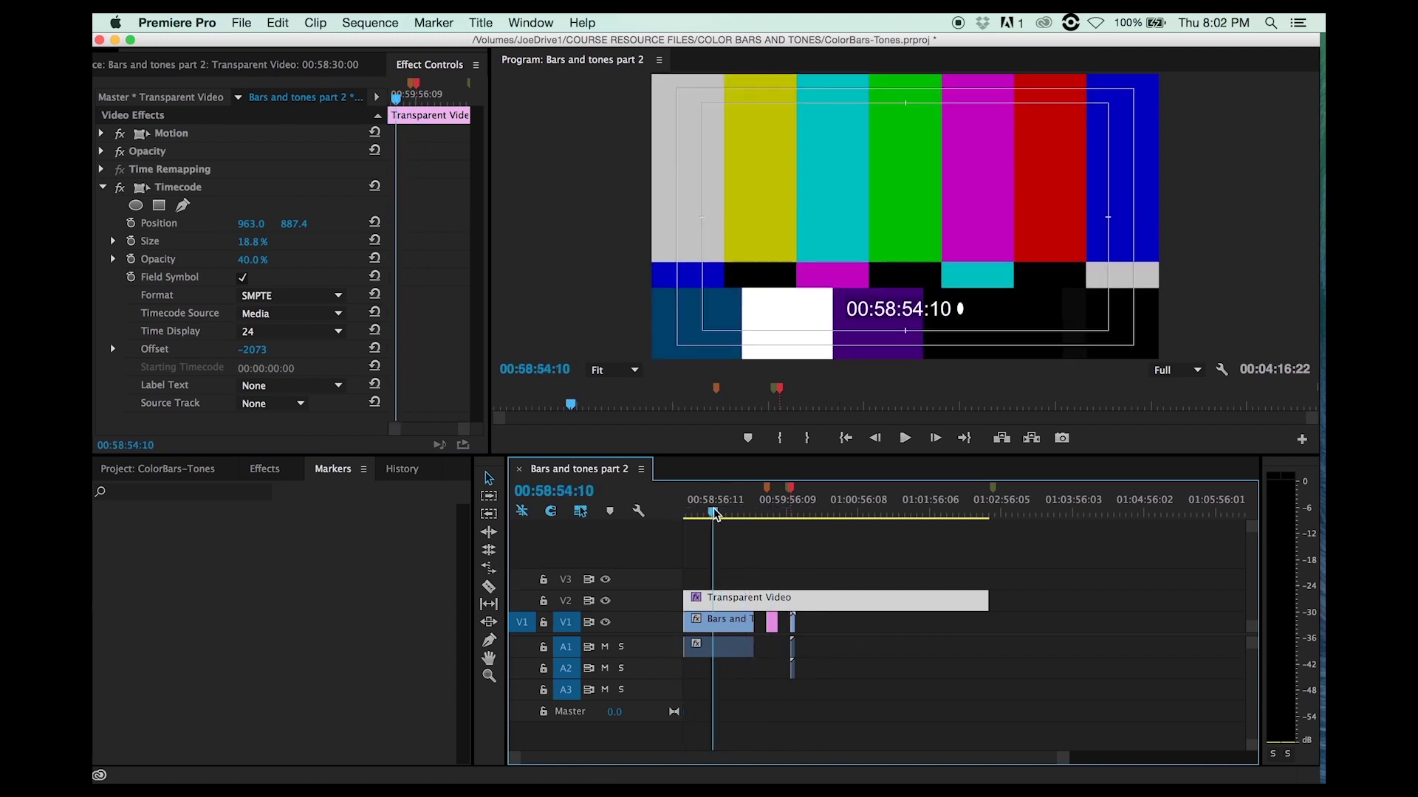
pyautogui.click(765, 511)
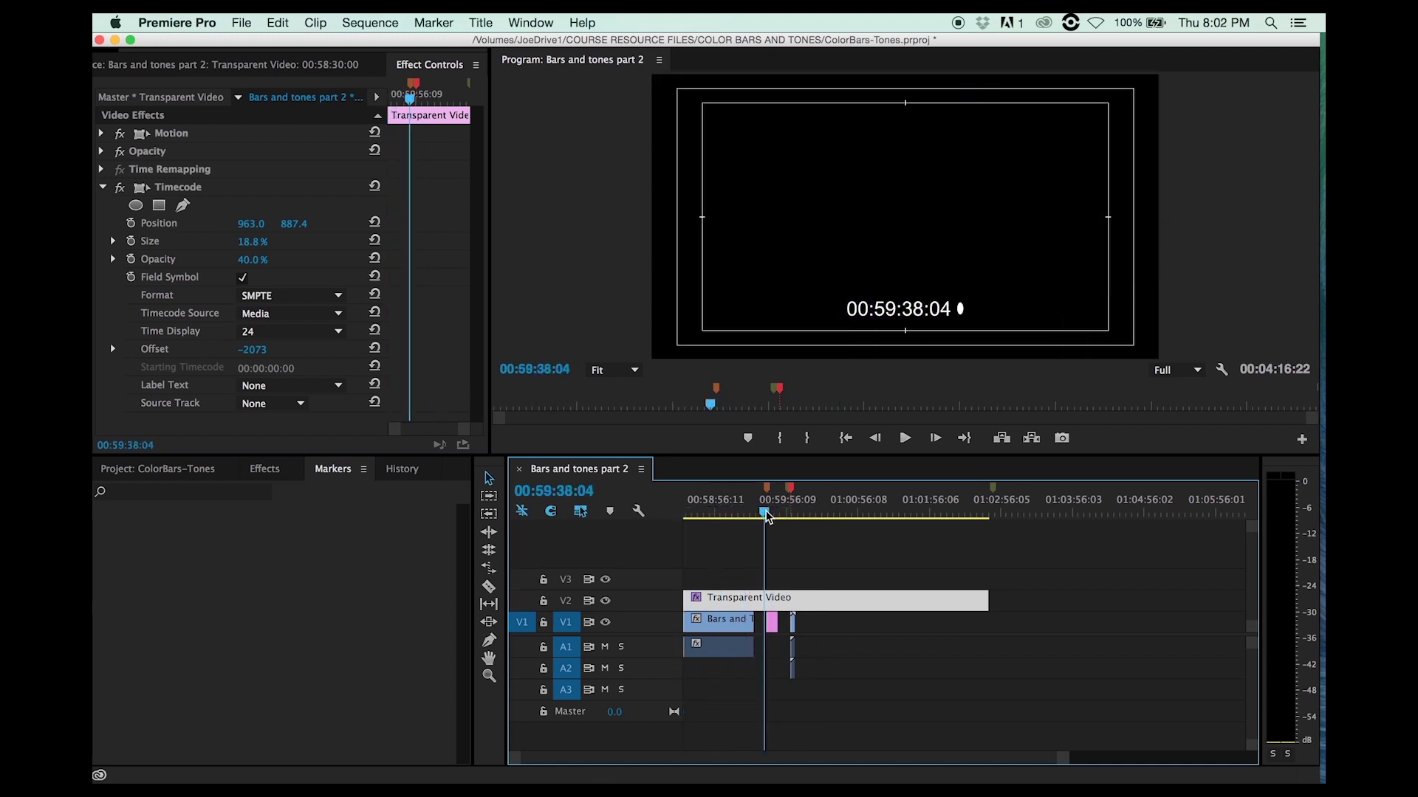
pyautogui.moveTo(768, 516); pyautogui.dragTo(788, 512)
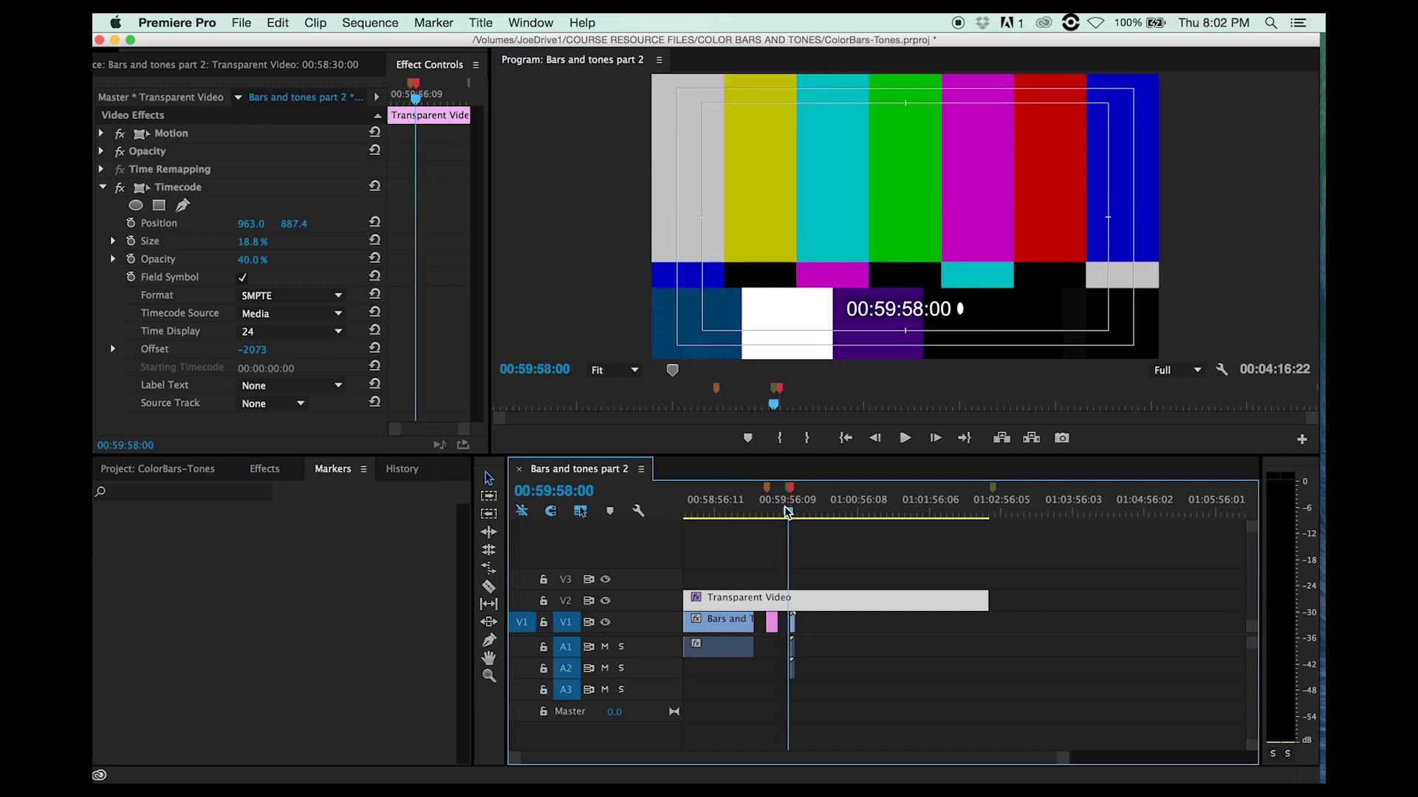
pyautogui.press('Right')
pyautogui.press('Right')
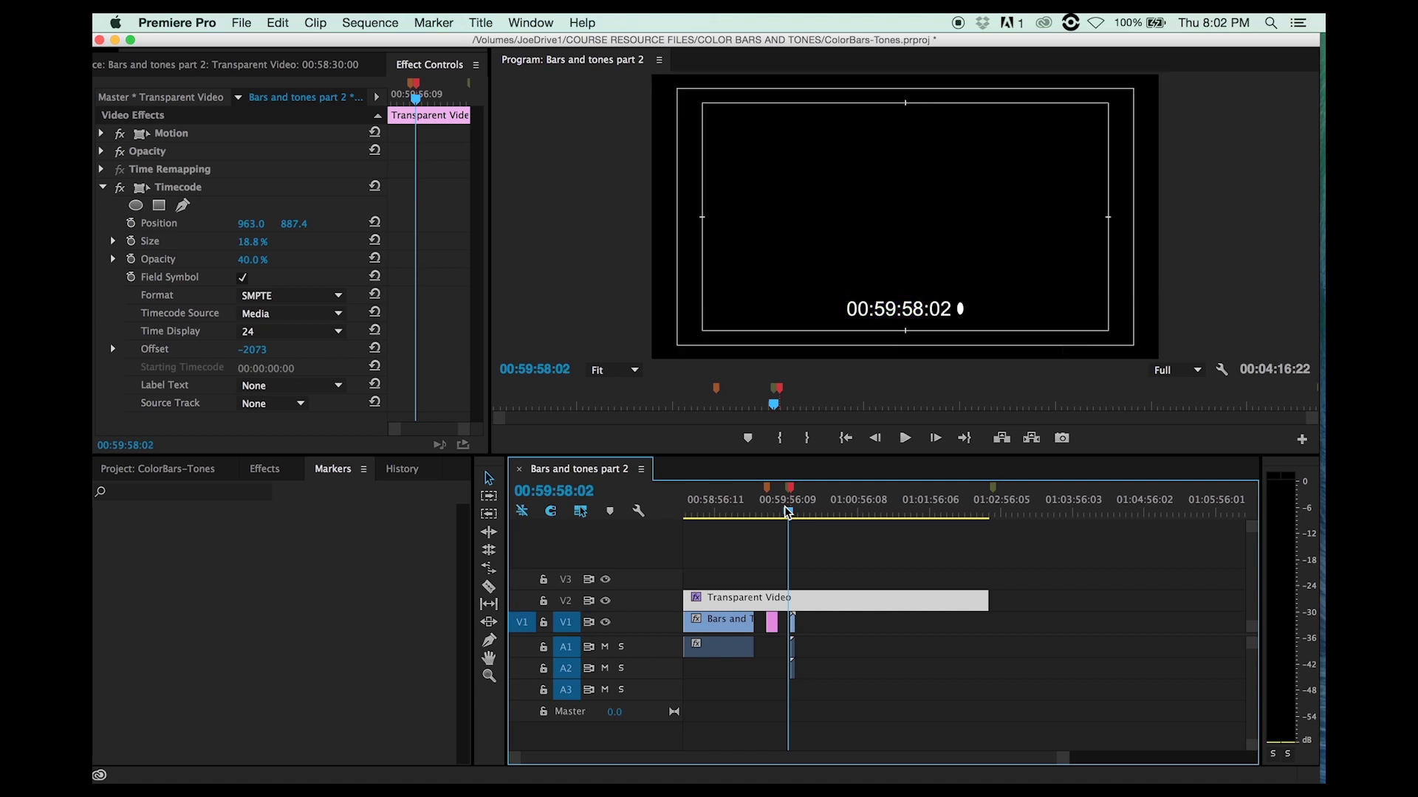